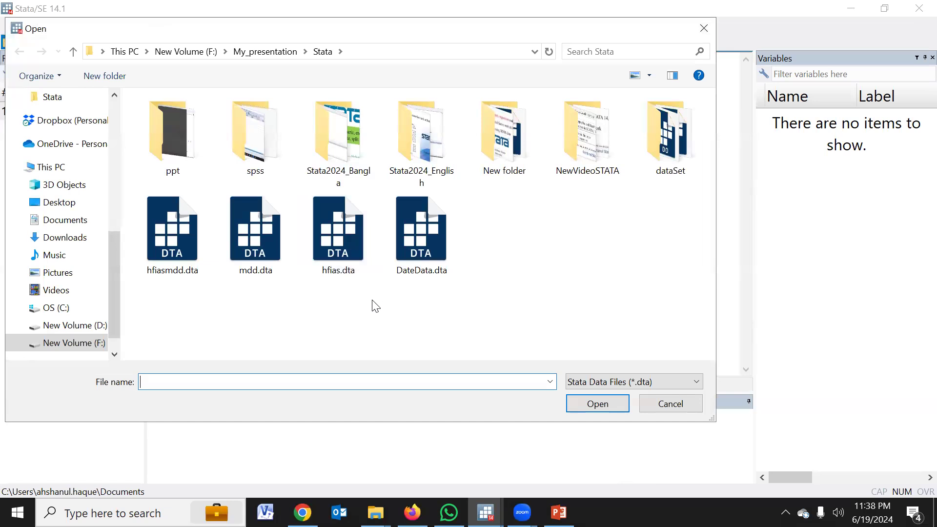
Open the dataset hfiasmdd.dta from the abc folder on drive D and widen the variable list.
left_click(96, 328)
double_click(484, 202)
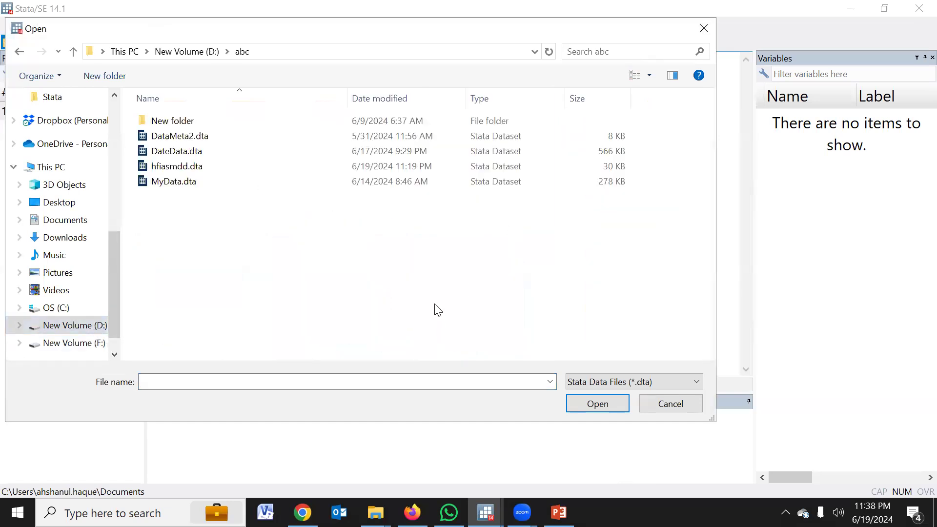
left_click(175, 167)
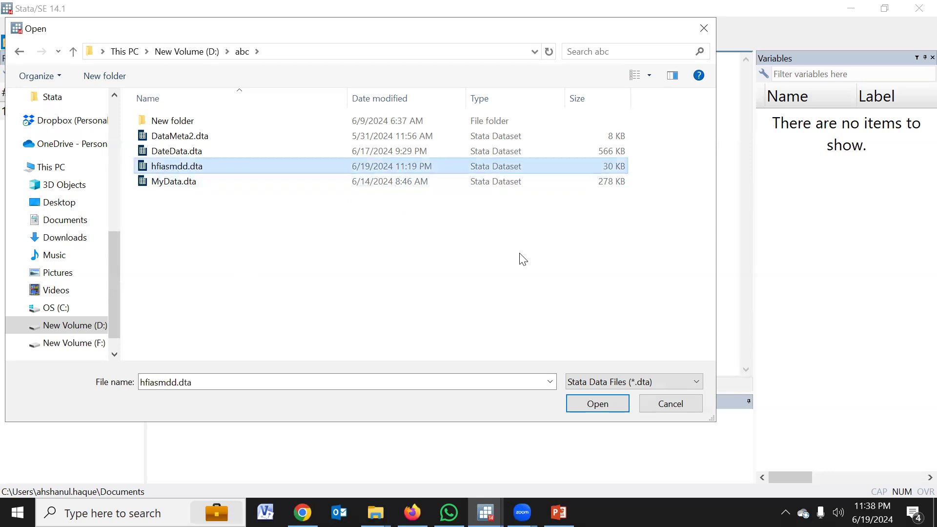
left_click(597, 405)
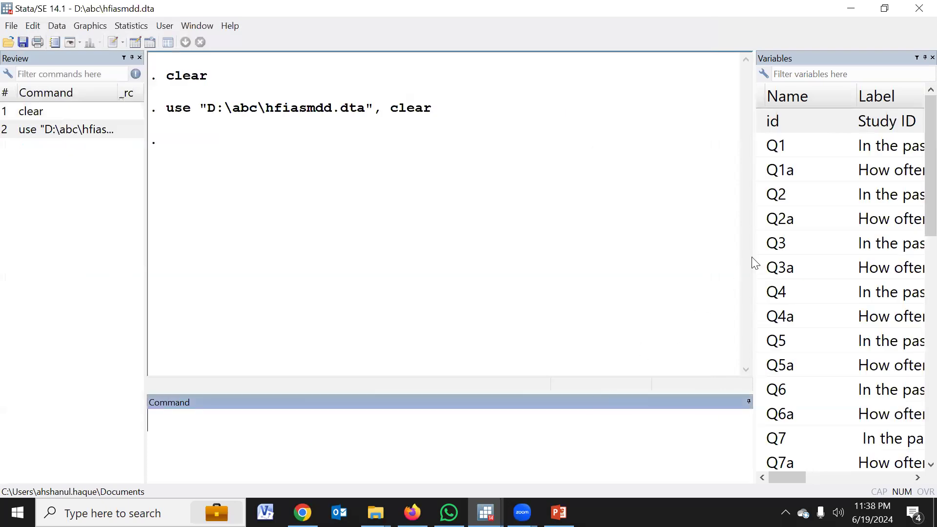
left_click_drag(753, 253, 663, 235)
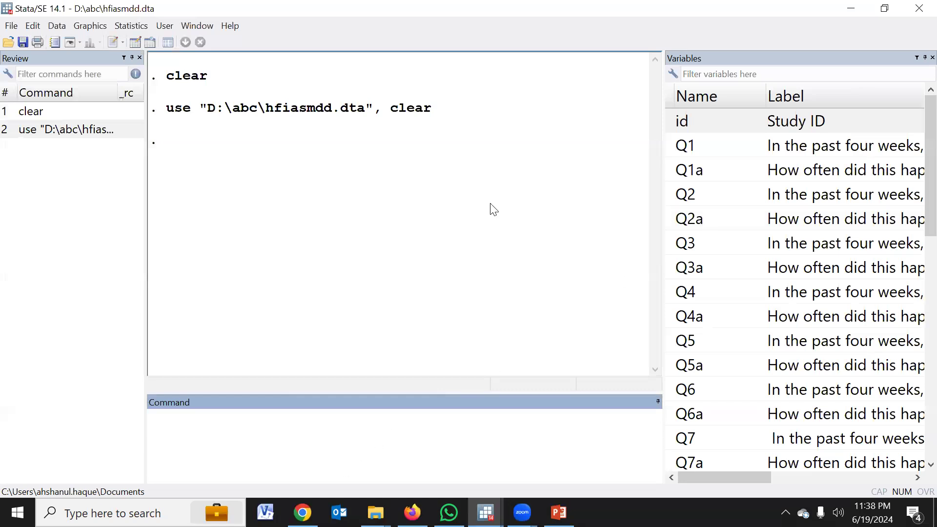
Switch to Chrome and open the English HFIAS Indicator Guide, Version 3 (2007), from the FANTA page.
key("alt+Tab")
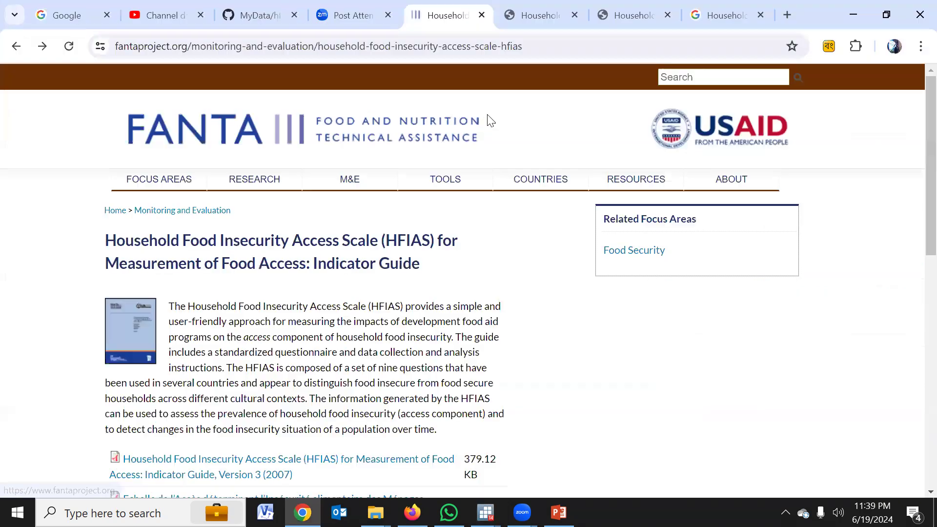
left_click(550, 49)
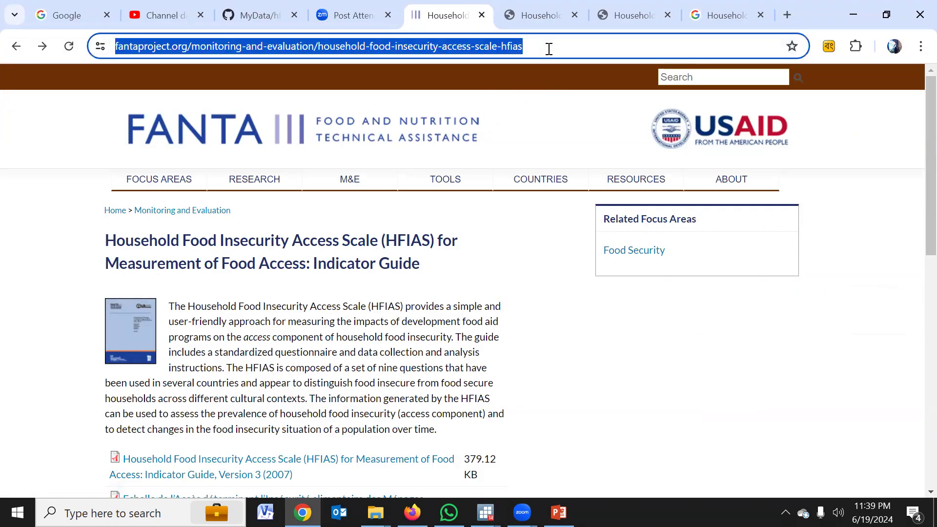
scroll(384, 299, "down", 3)
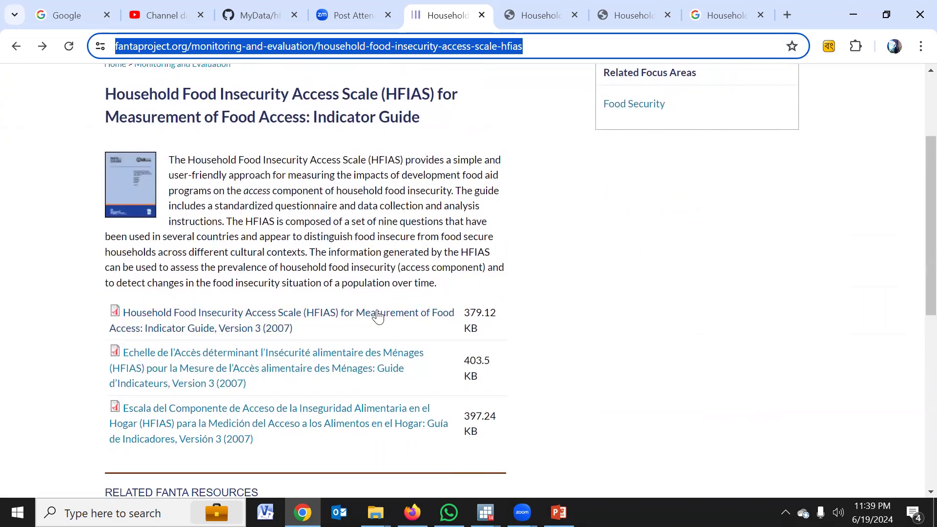
left_click(331, 319)
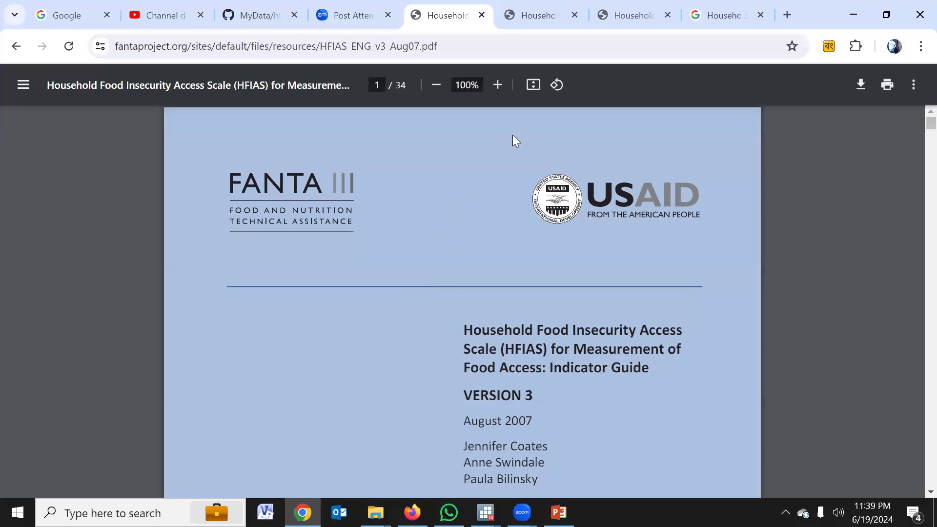
scroll(571, 311, "down", 3)
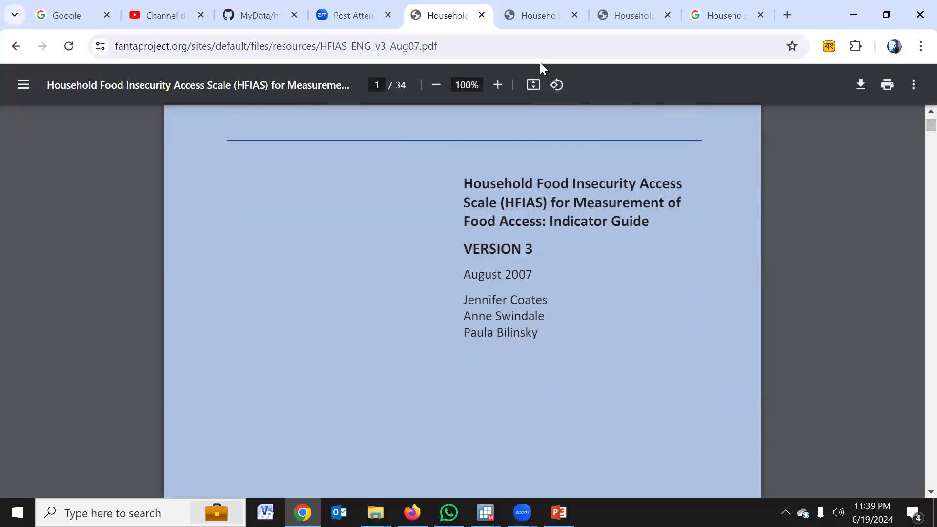
Examine the HFIAS Measurement Tool questions and response options in Table 4 of the already opened guide copy.
left_click(527, 12)
scroll(421, 308, "up", 5)
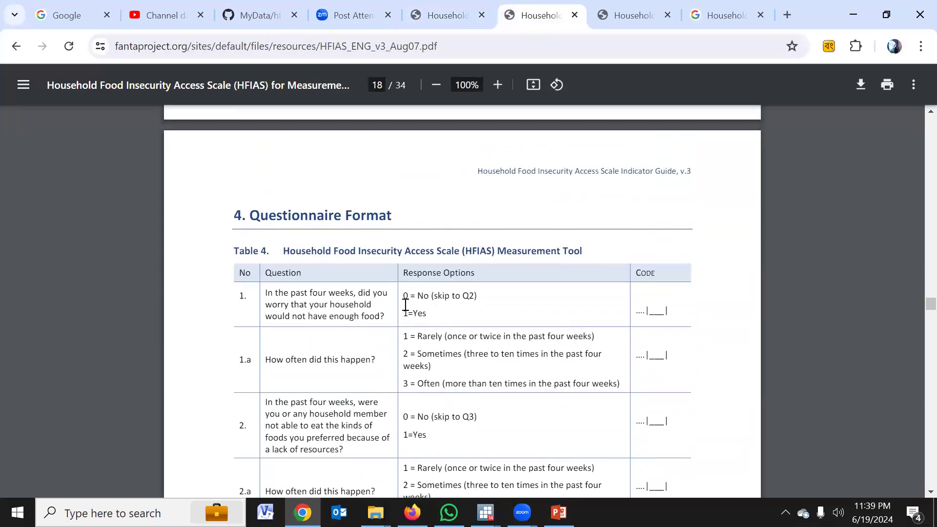
scroll(246, 352, "down", 2)
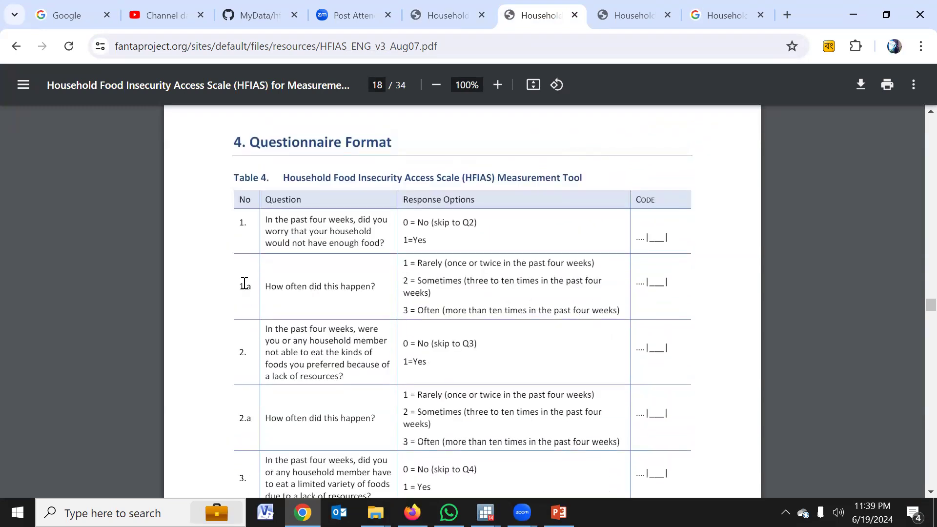
scroll(254, 346, "down", 3)
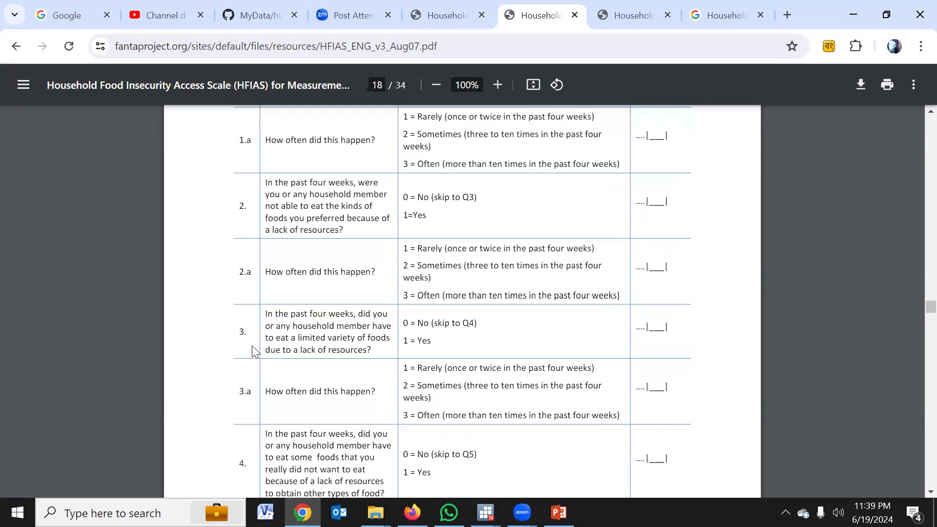
scroll(351, 312, "up", 3)
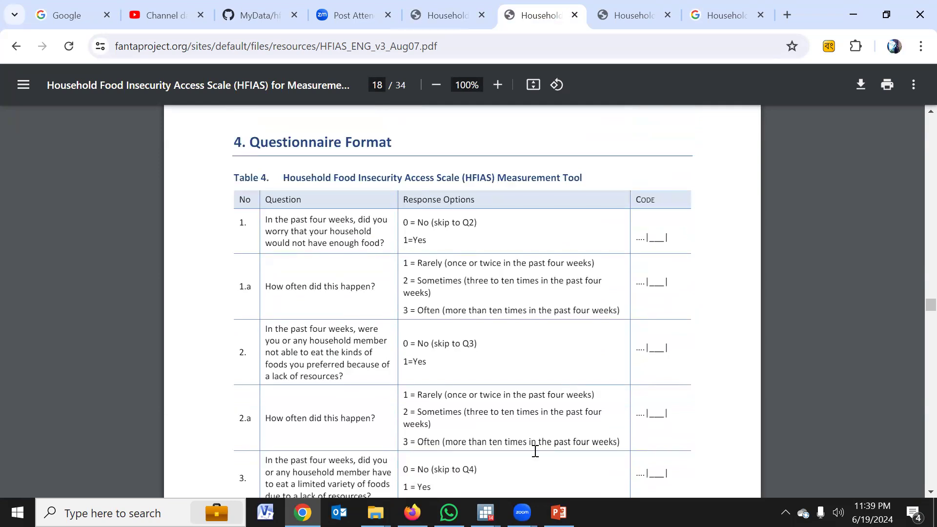
Return to Stata and compare the widened list of variable labels with the questions in the guide's questionnaire.
mouse_move(486, 512)
left_click(391, 464)
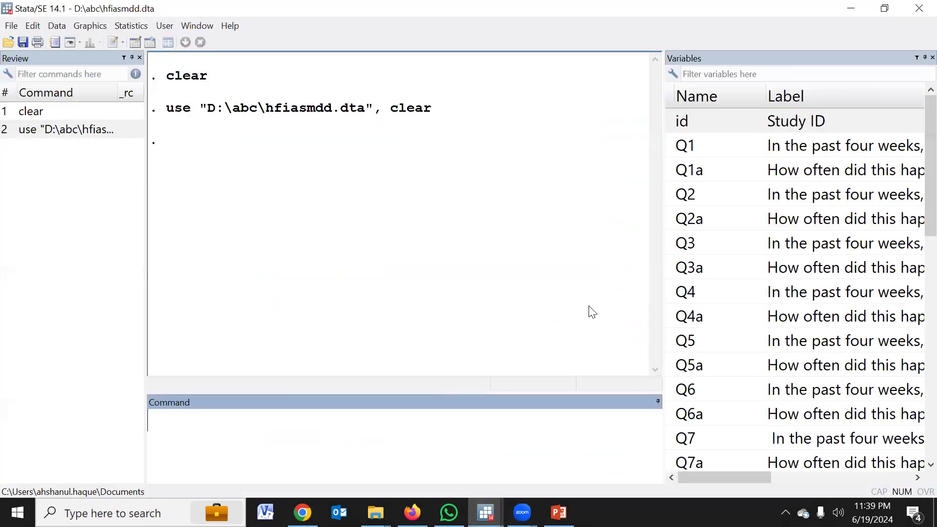
left_click_drag(662, 254, 352, 224)
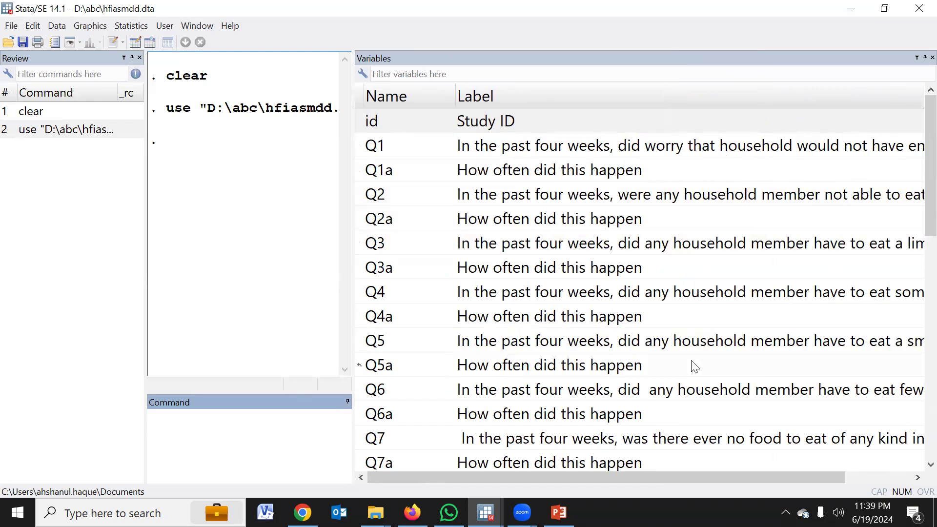
key("alt+Tab")
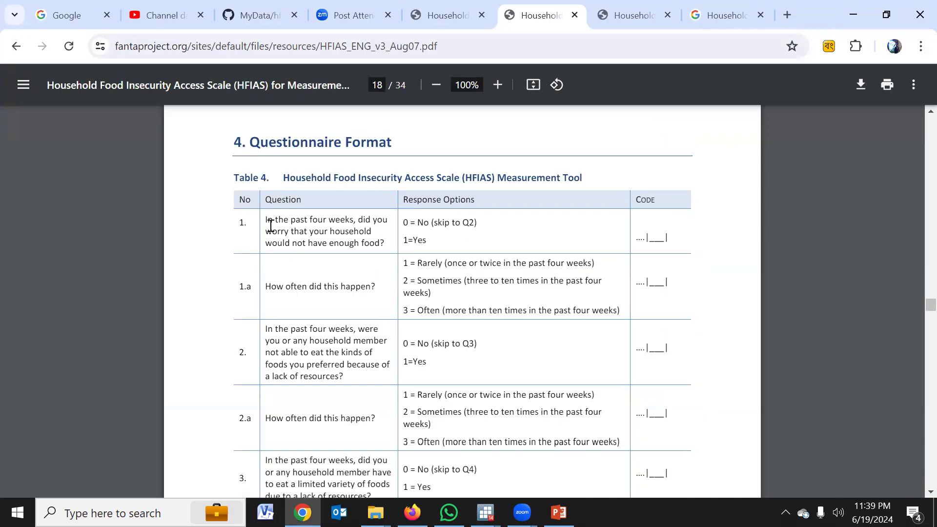
key("alt+Tab")
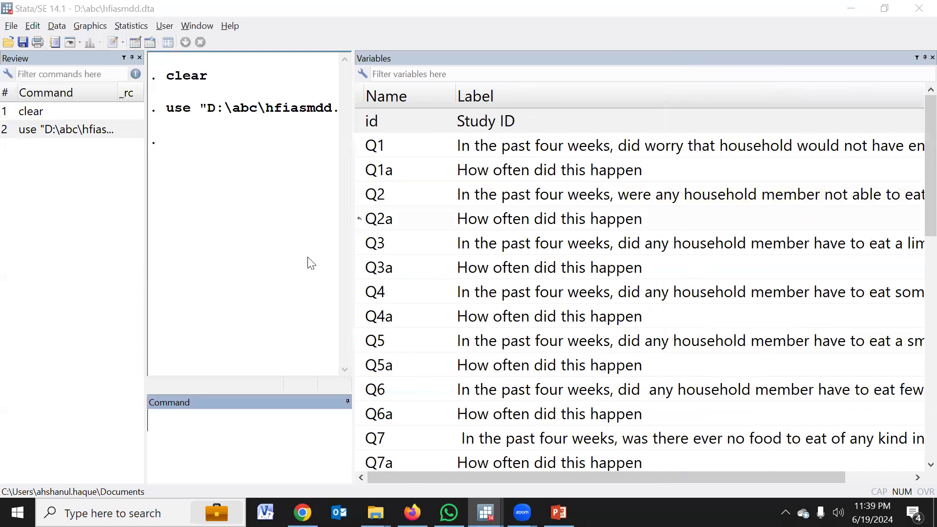
key("alt+Tab")
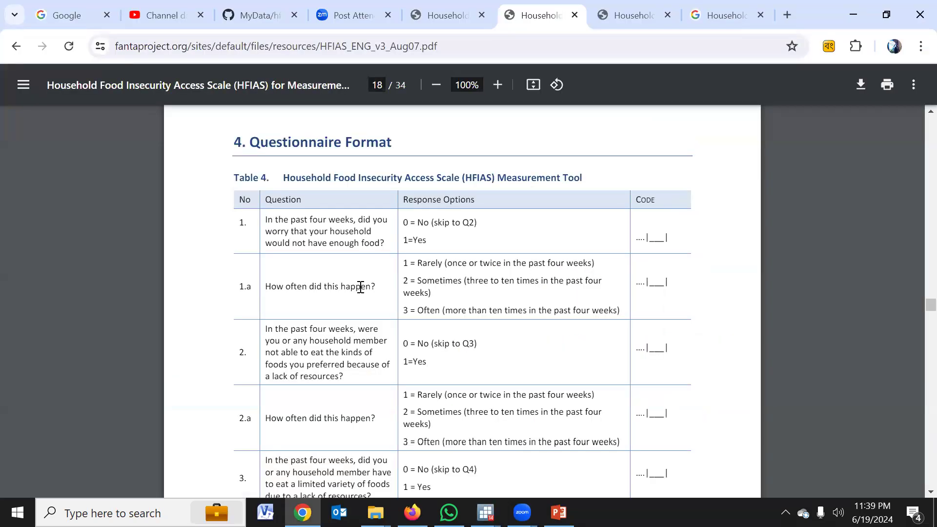
key("alt+Tab")
left_click_drag(354, 266, 494, 247)
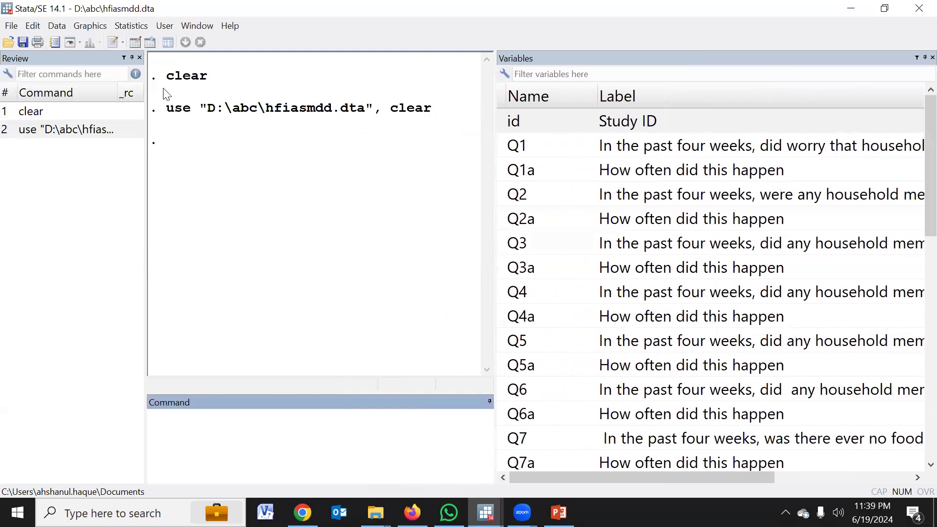
Open the dataset in the Data Editor and inspect the coded Q1a answers in rows 4 and 1.
left_click(138, 43)
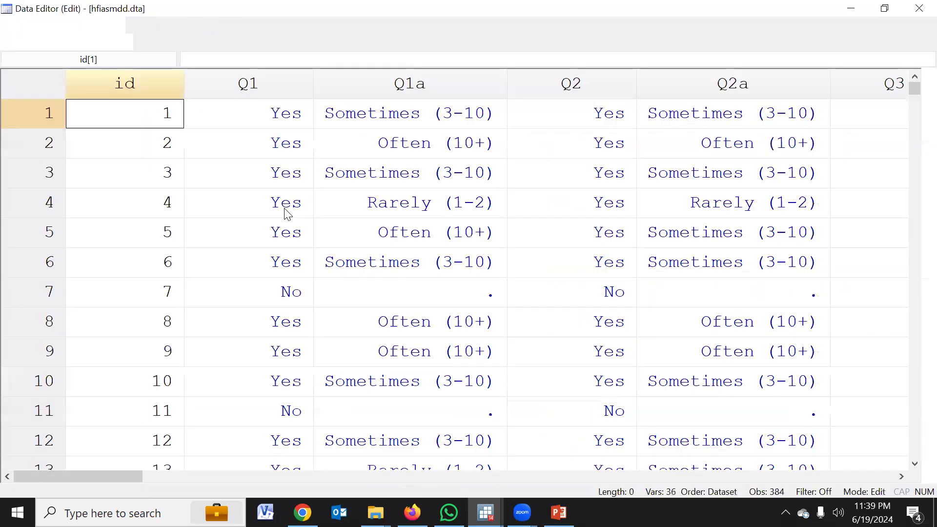
left_click(324, 202)
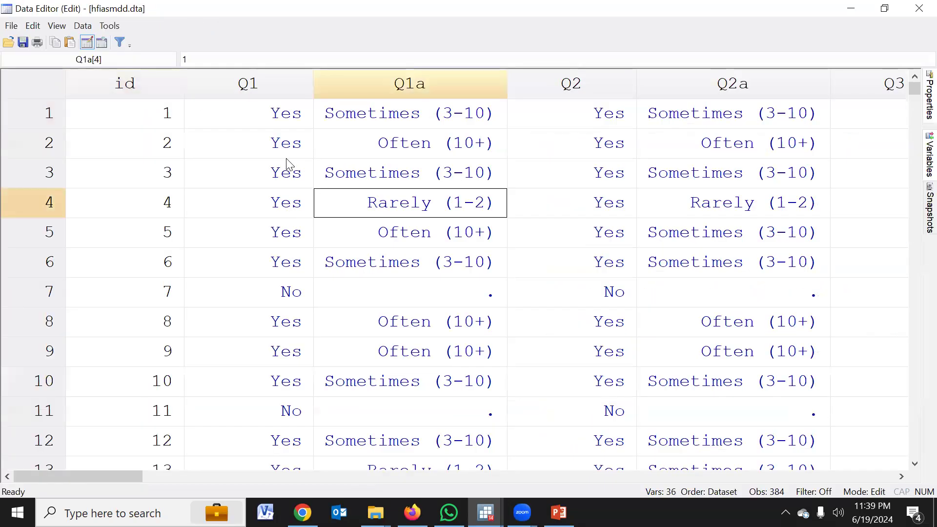
left_click(373, 128)
key("alt+Tab")
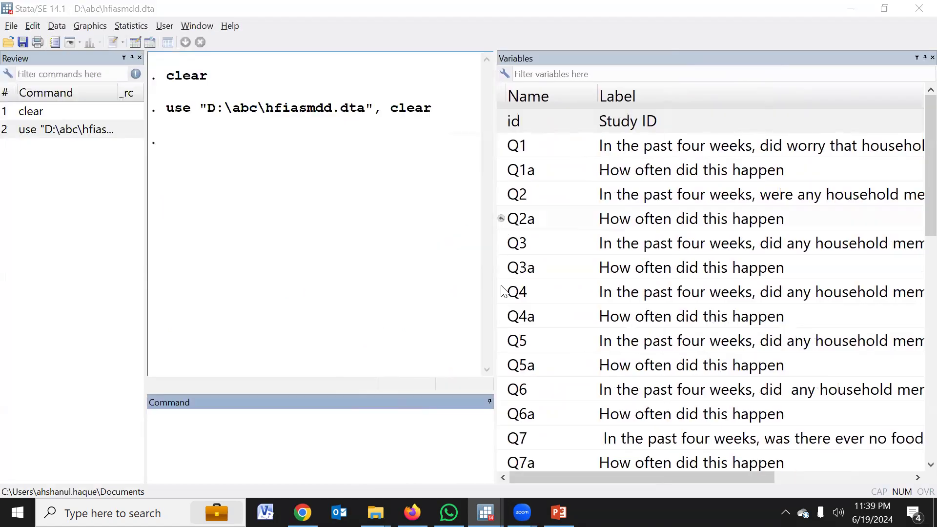
key("alt+Tab")
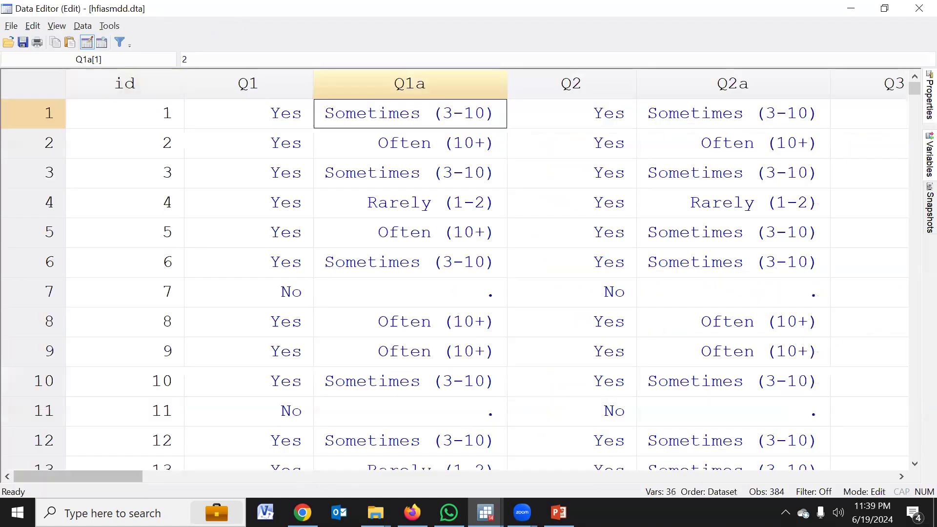
Compare the guide's skip rule for answering No to question 1 with the Q1 and Q1a entries in row 7.
key("alt+Tab")
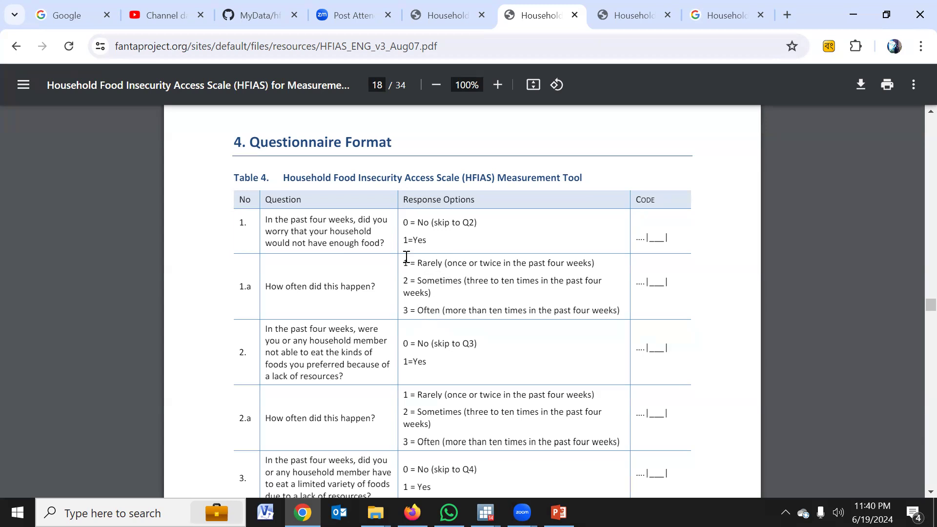
left_click_drag(405, 227, 442, 226)
key("alt+Tab")
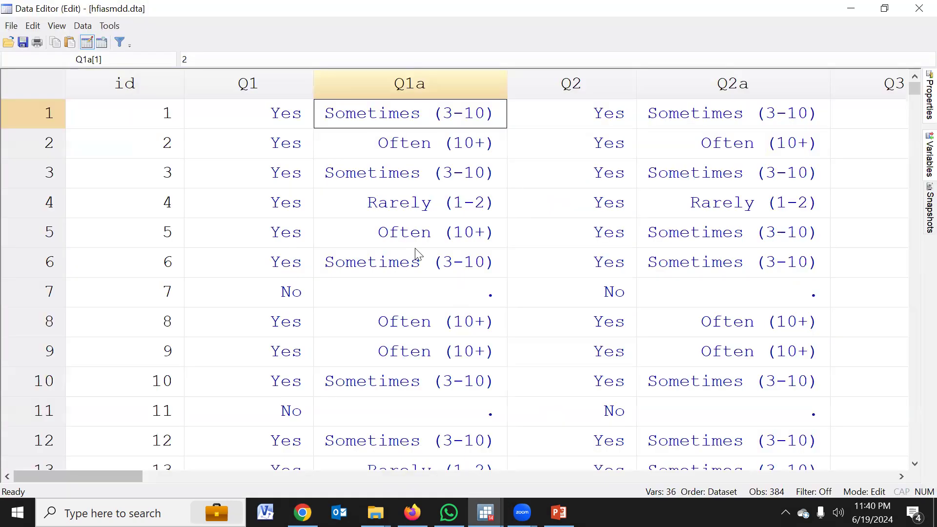
left_click(50, 292)
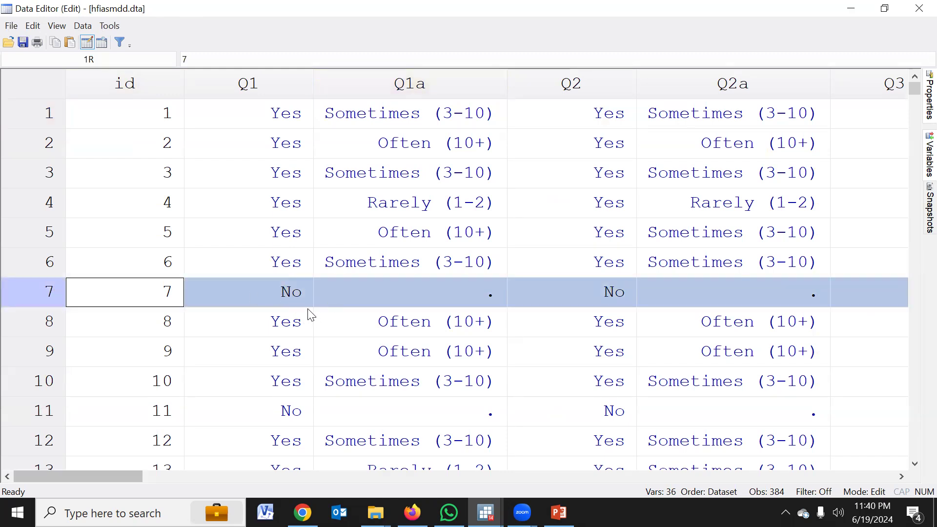
left_click(384, 297)
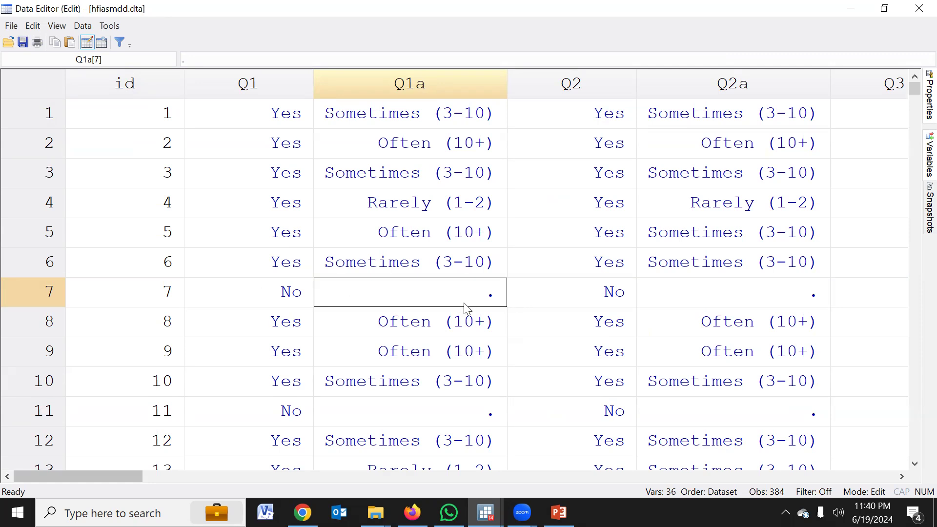
key("alt+Tab")
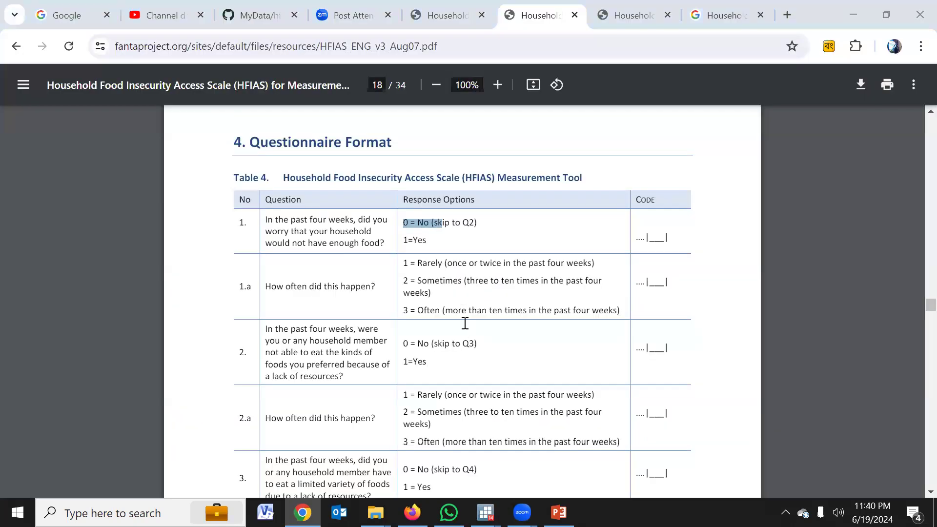
key("alt+Tab")
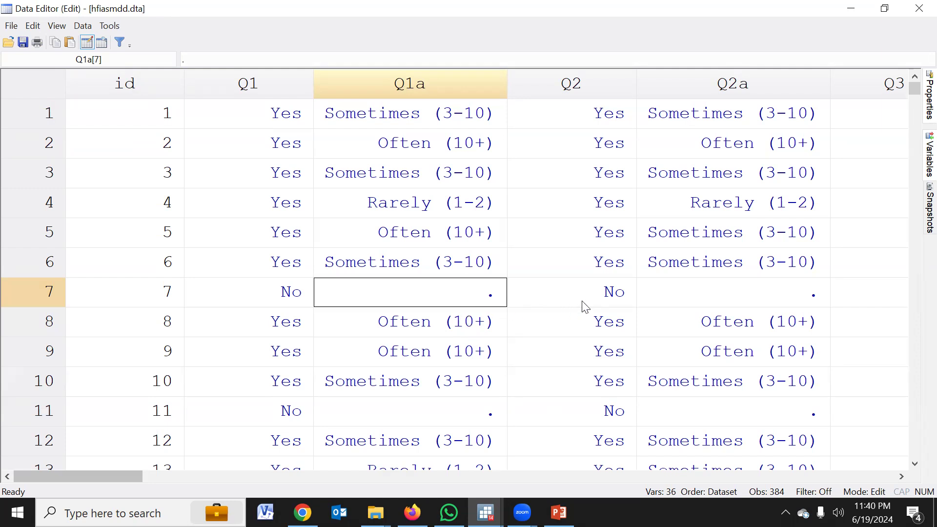
Inspect the Q1a and Q2a follow-up entries in row 7 of the Data Editor.
left_click(793, 303)
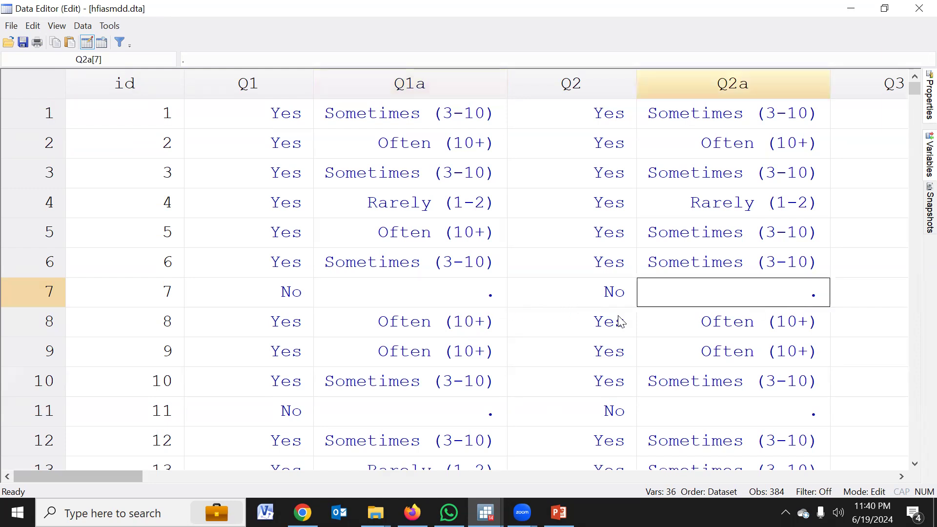
left_click(489, 307)
left_click(748, 298)
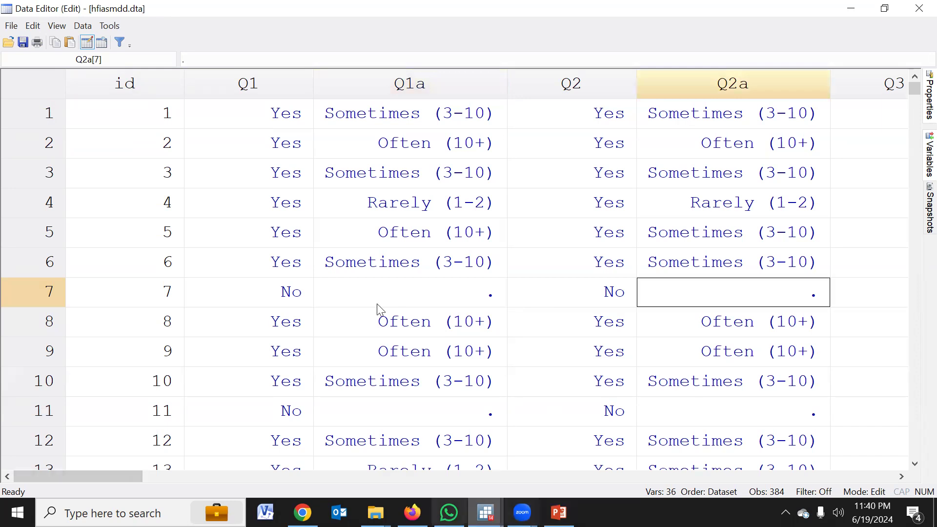
left_click_drag(185, 476, 838, 93)
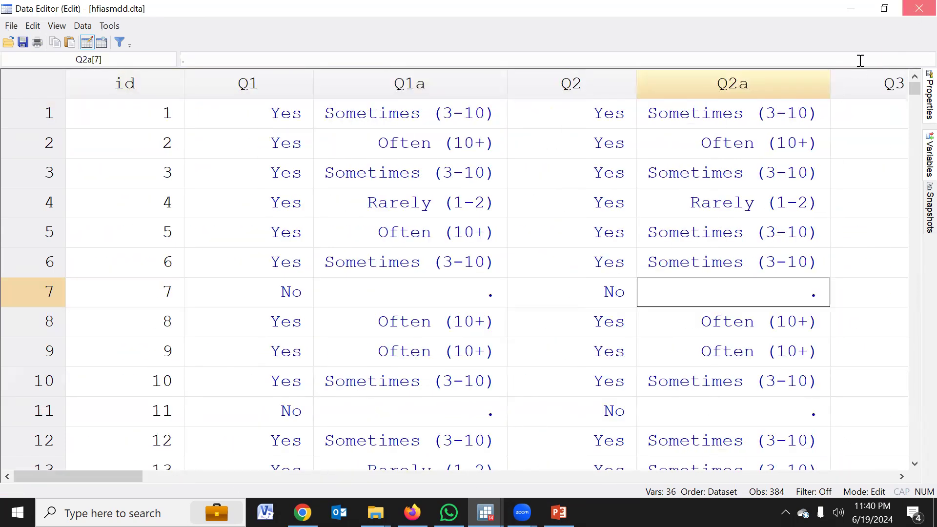
Return to Stata's main window and start the command "replace Q1a =0 if".
key("alt+Tab")
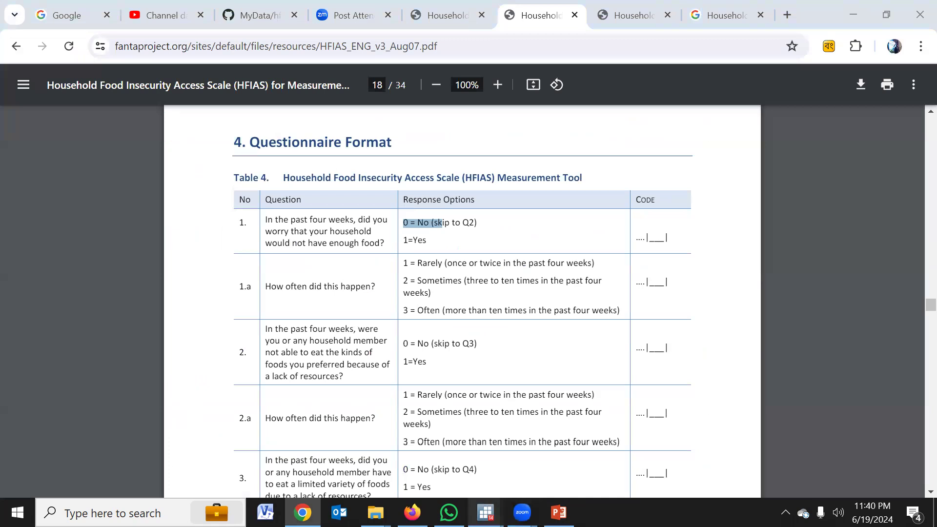
mouse_move(486, 512)
left_click(395, 450)
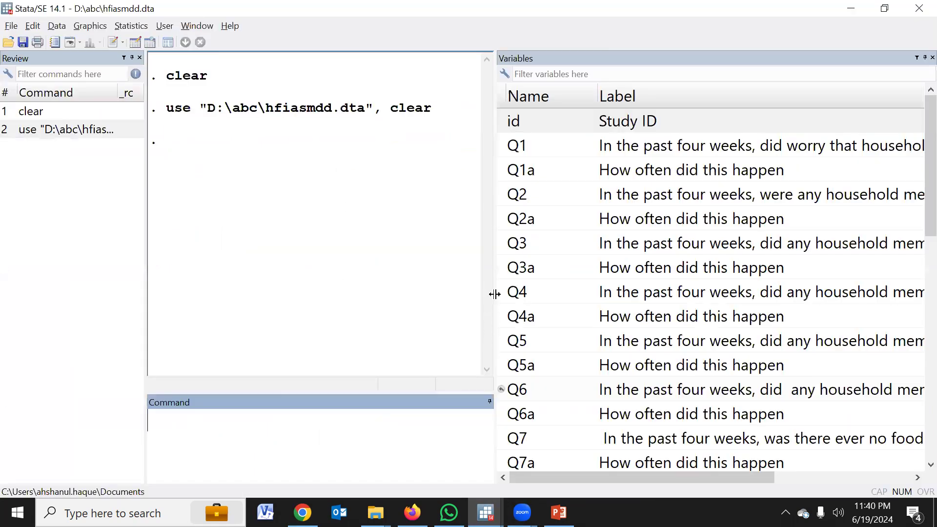
left_click_drag(494, 295, 507, 295)
left_click(336, 429)
type("replace")
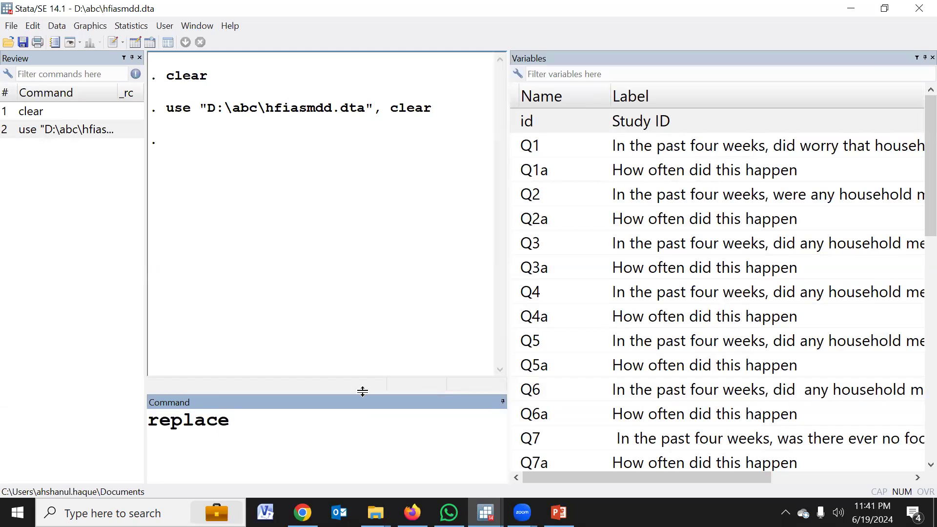
double_click(517, 171)
type("==0")
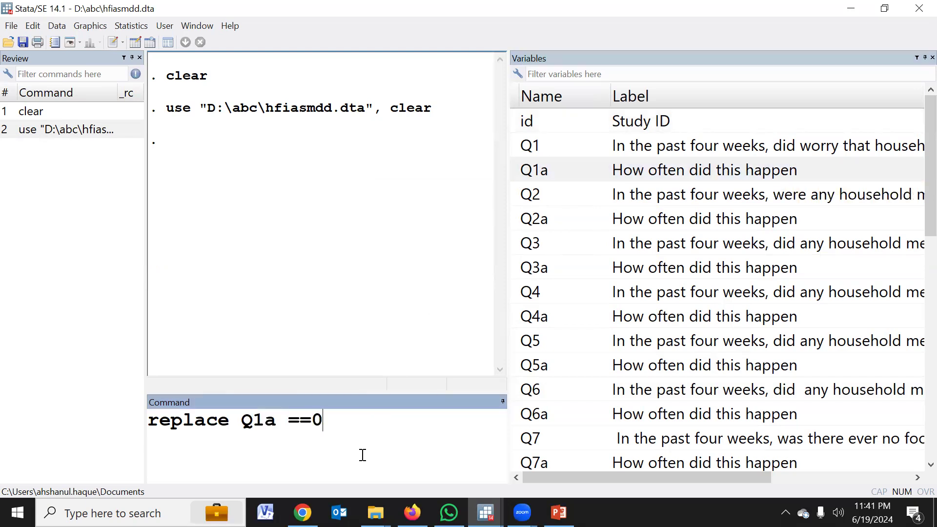
key("BackSpace")
key("BackSpace")
type("0 if")
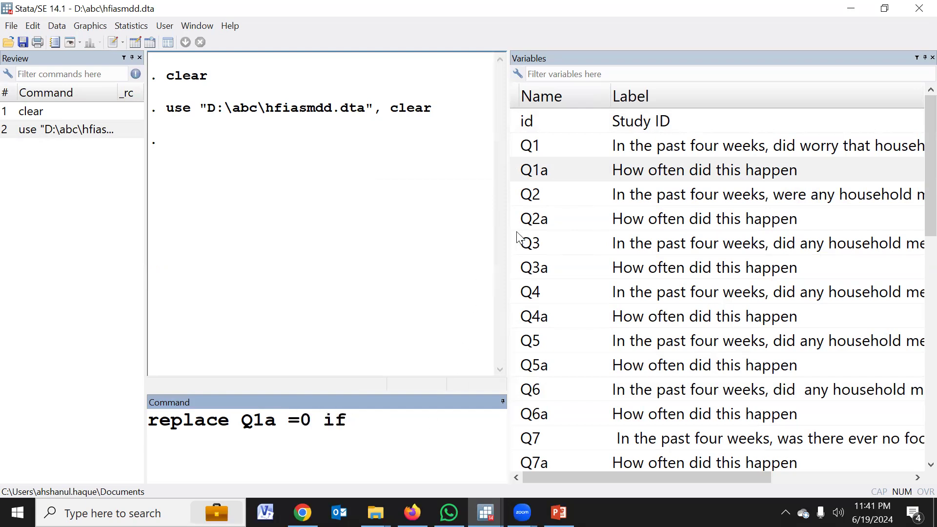
Complete the replace command with the condition Q1a==. and widen the results and command area.
double_click(519, 170)
left_click(449, 435)
type("==")
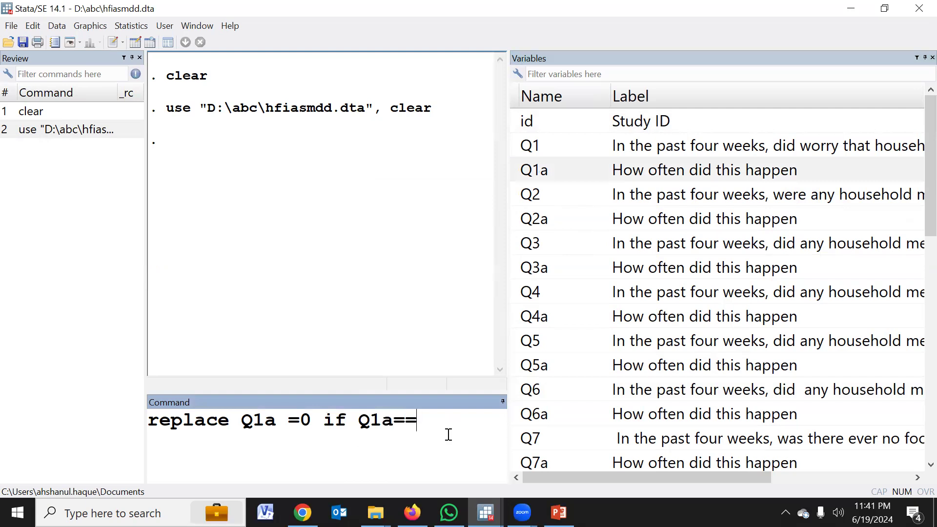
type(".")
left_click_drag(509, 293, 665, 259)
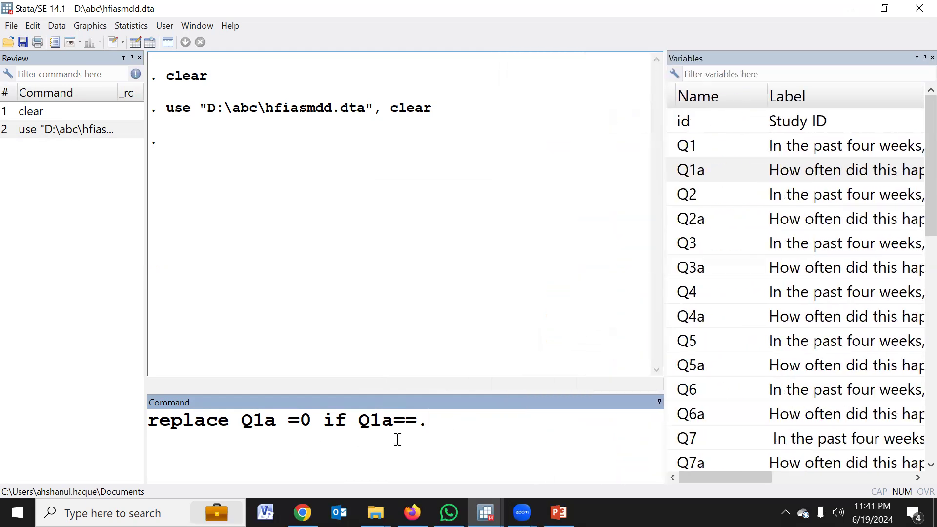
Compare the Q1a entries in the Data Editor with the guide's response options for questions 1 and 1.a.
left_click(136, 42)
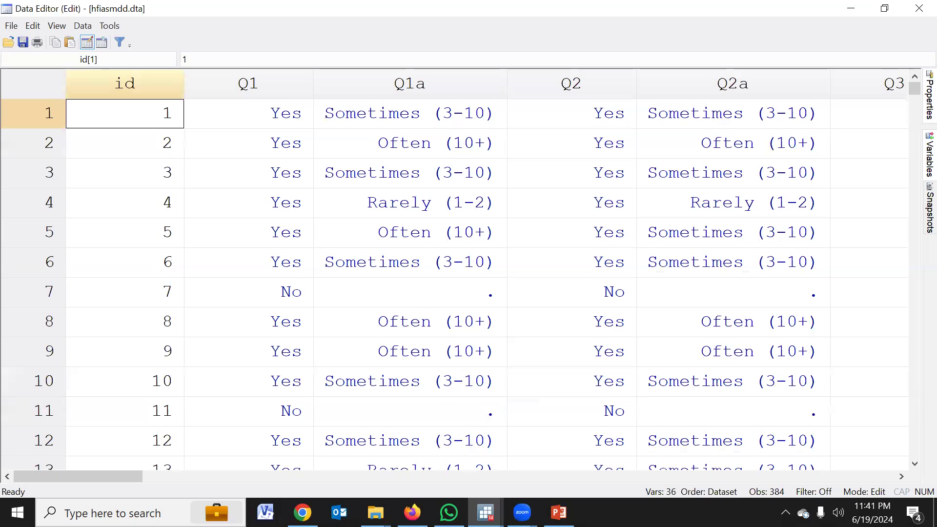
key("alt+Tab")
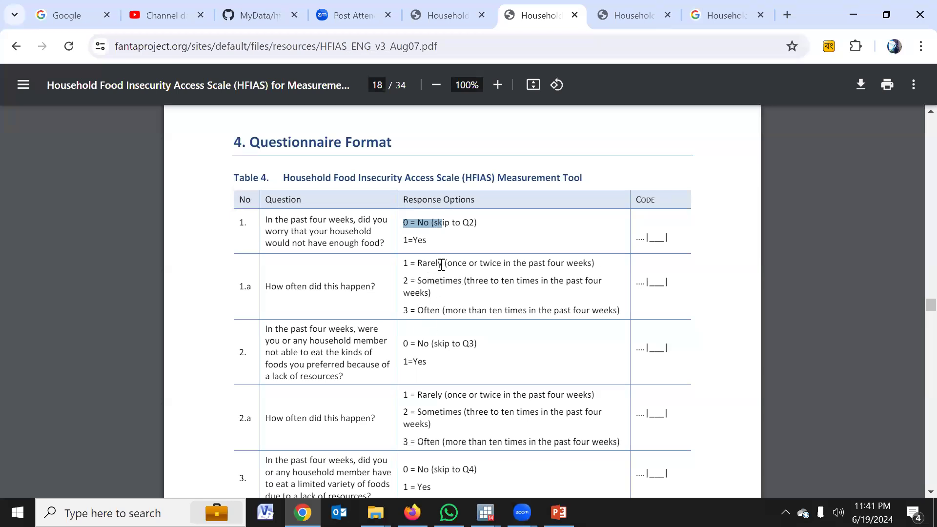
left_click(427, 235)
left_click_drag(404, 222, 442, 223)
left_click_drag(407, 263, 422, 278)
left_click(429, 293)
key("alt+Tab")
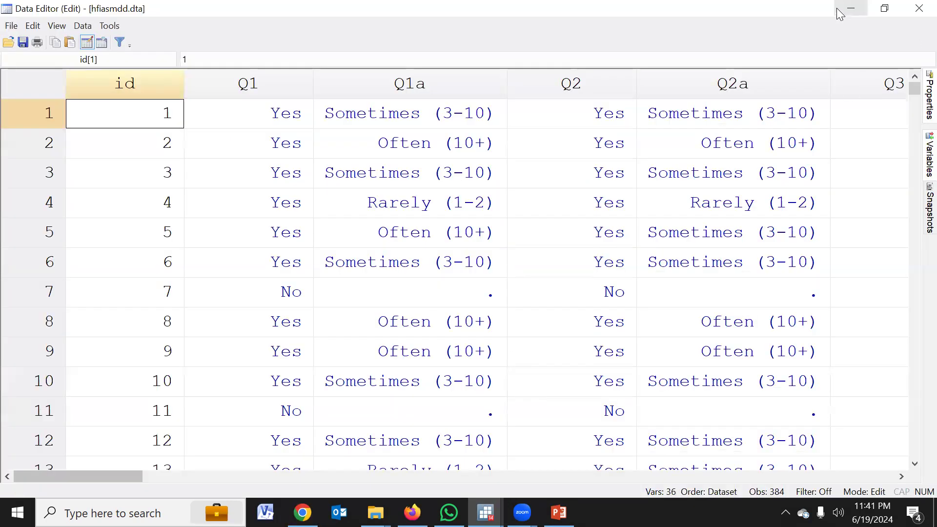
key("alt+Tab")
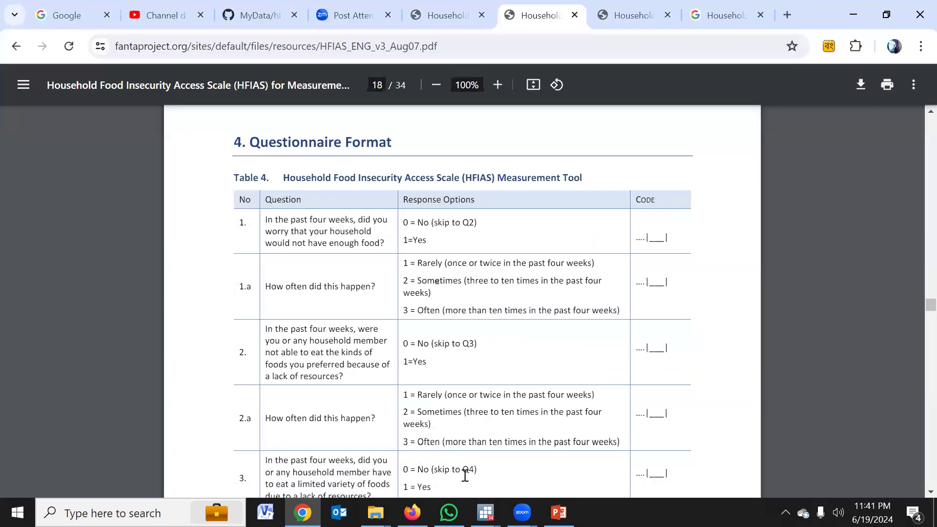
Return to Stata's main window and run the prepared command replacing missing Q1a values with 0.
left_click(486, 512)
left_click(324, 451)
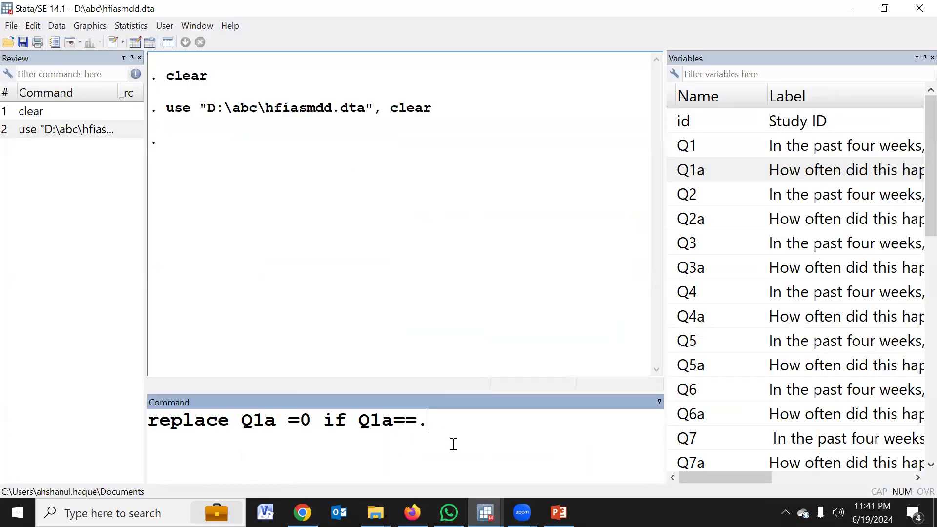
key("Return")
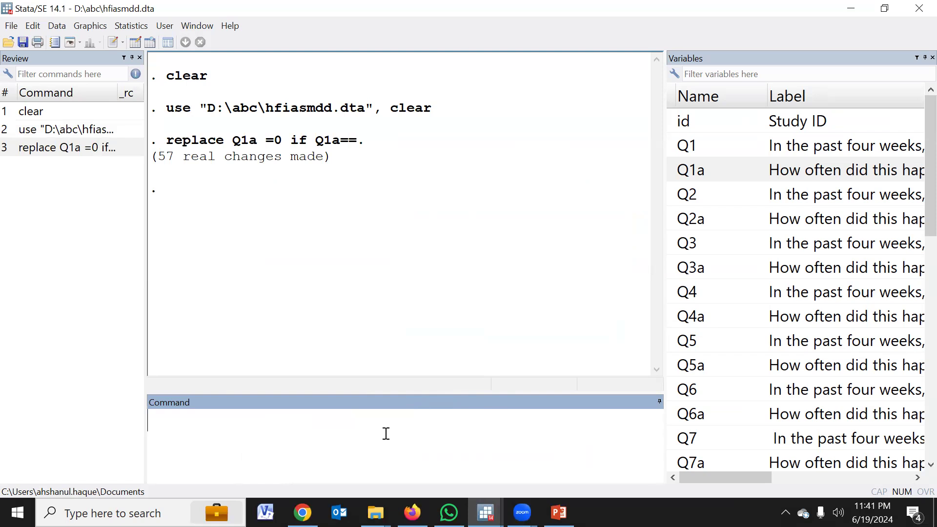
Begin a "for var" command listing the follow-up variables Q1a, Q2a, Q3a, Q4a and Q5a.
type("for var")
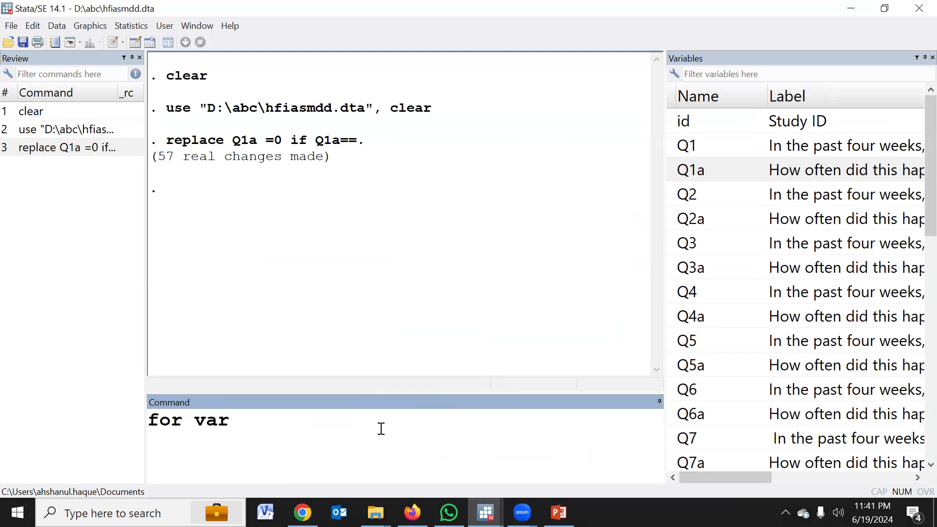
double_click(689, 170)
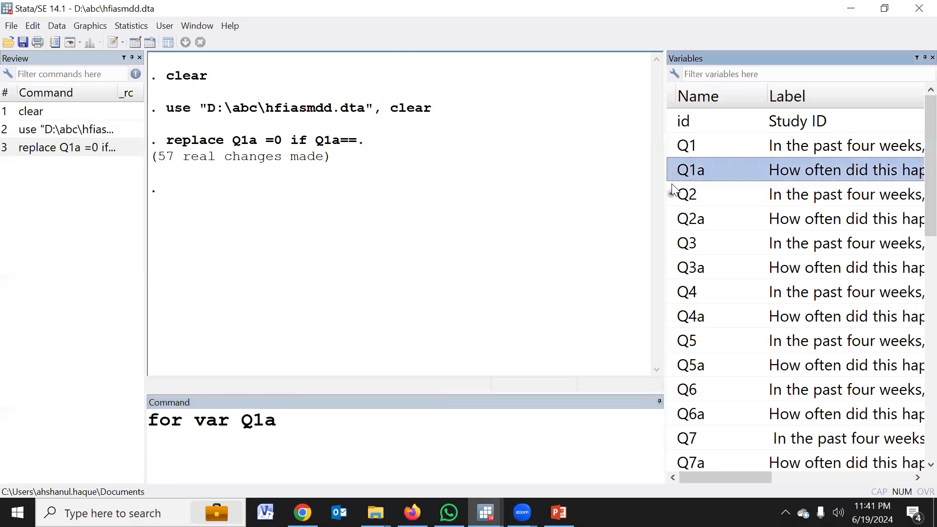
double_click(674, 219)
double_click(674, 268)
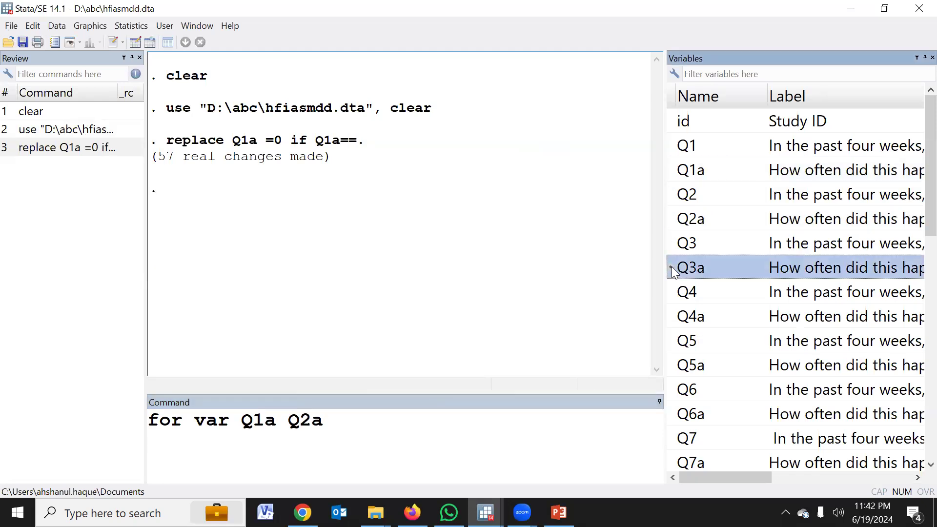
double_click(674, 317)
left_click(673, 367)
double_click(673, 367)
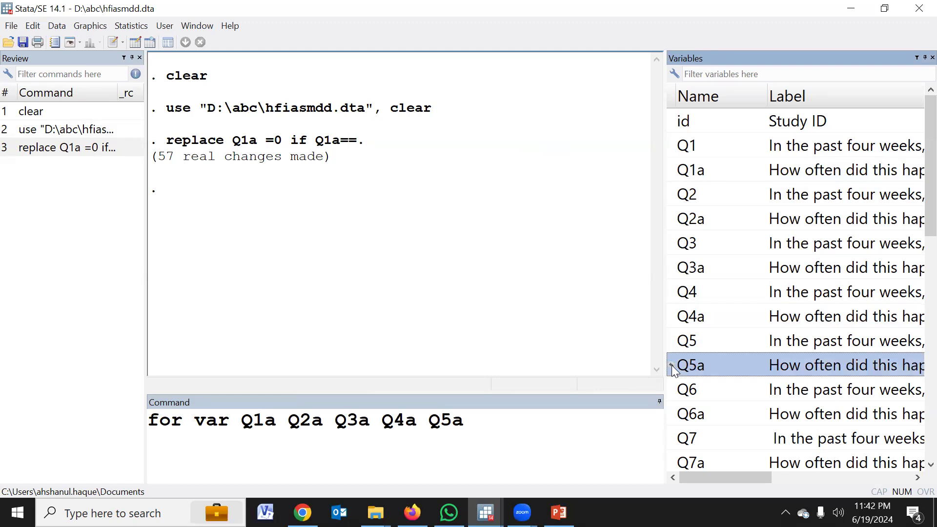
Add the follow-up variables Q6a, Q7a, Q8a and Q9a to the "for var" command.
double_click(671, 415)
scroll(673, 416, "down", 2)
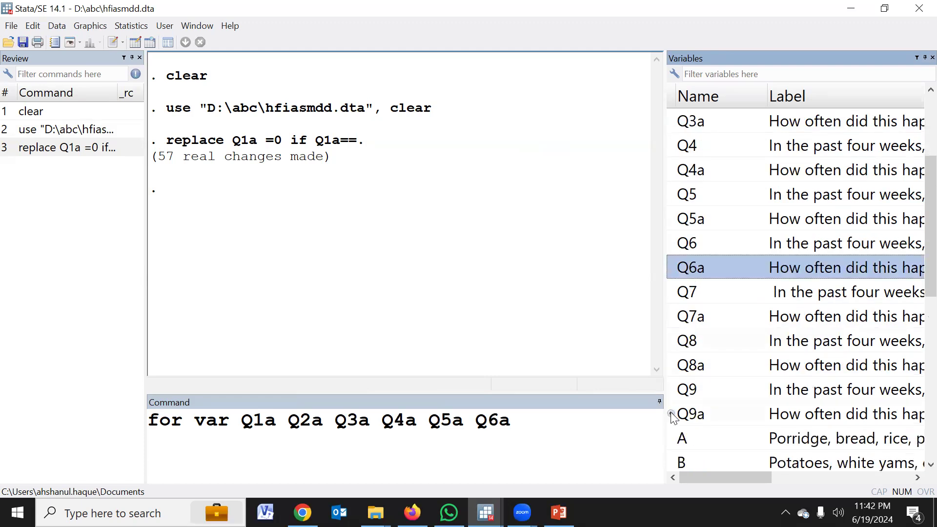
double_click(674, 318)
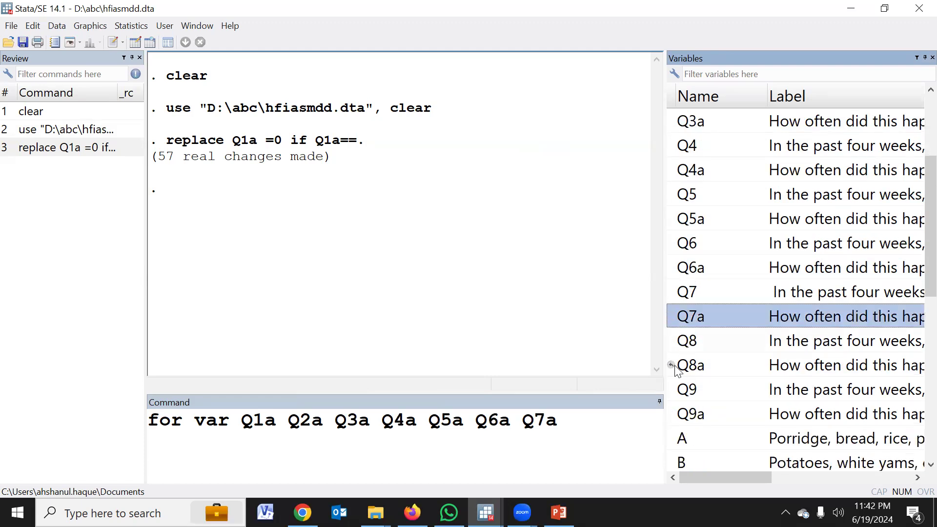
double_click(677, 367)
double_click(676, 414)
scroll(682, 429, "down", 2)
scroll(681, 429, "down", 1)
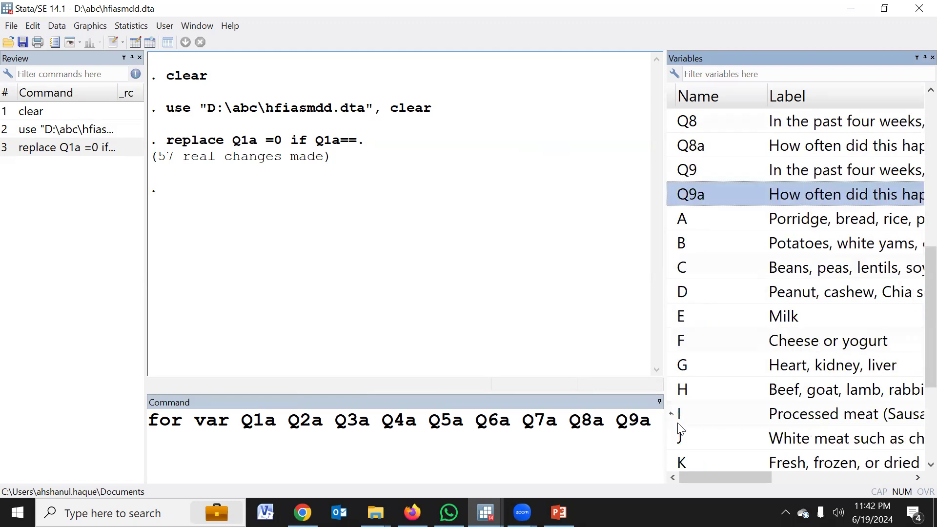
scroll(678, 425, "up", 3)
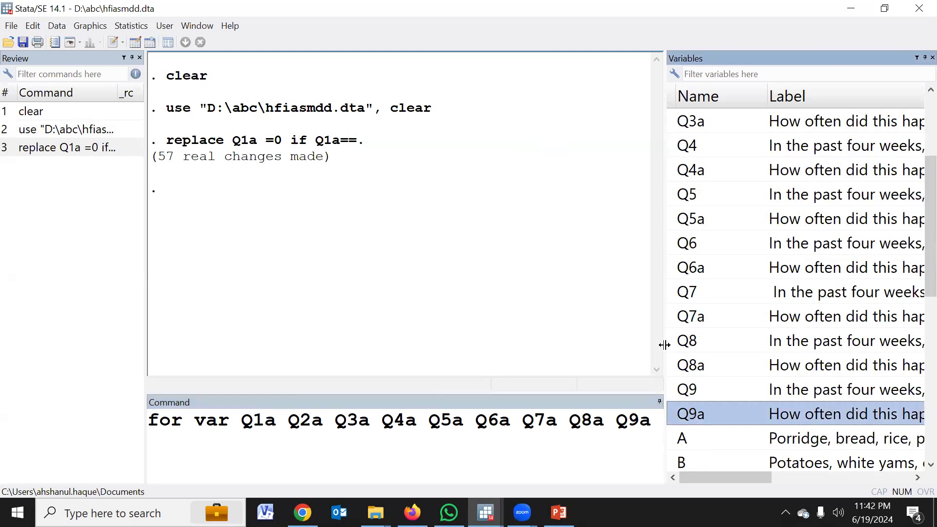
Widen the command area and complete the "for var" command with ": replace X=0 if X==.".
left_click_drag(663, 347, 757, 348)
left_click(669, 426)
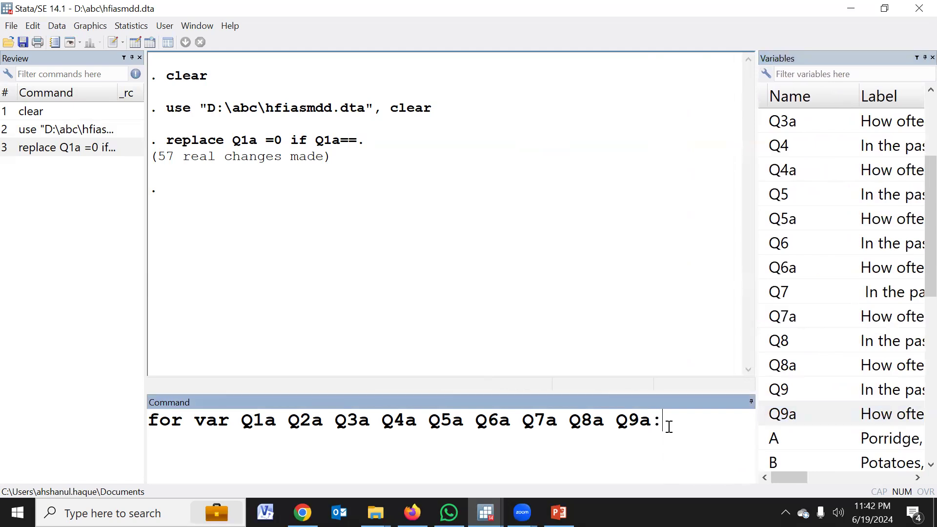
type(": replace X=0 if X==.")
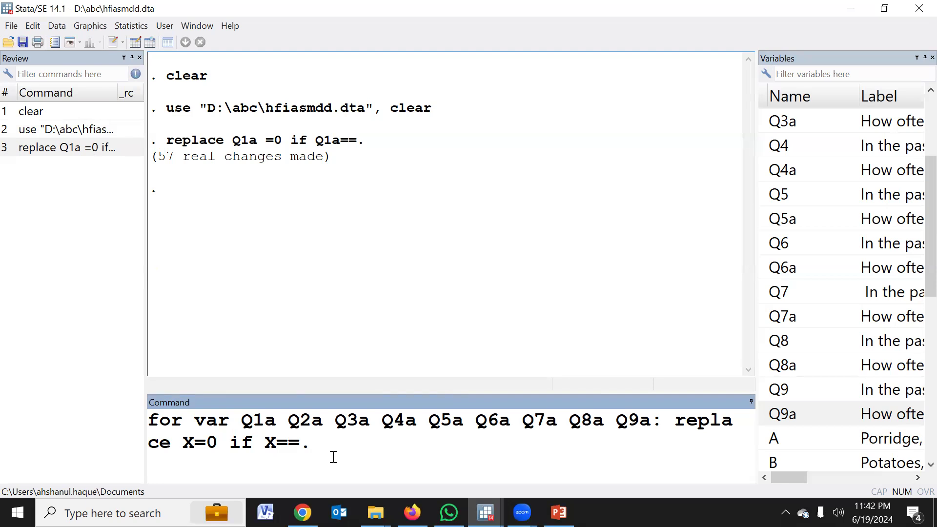
Move the finished "for var" command to line 3 of the do-file Untitled2.do and enlarge the editor text.
left_click_drag(328, 449, 137, 432)
key("ctrl+x")
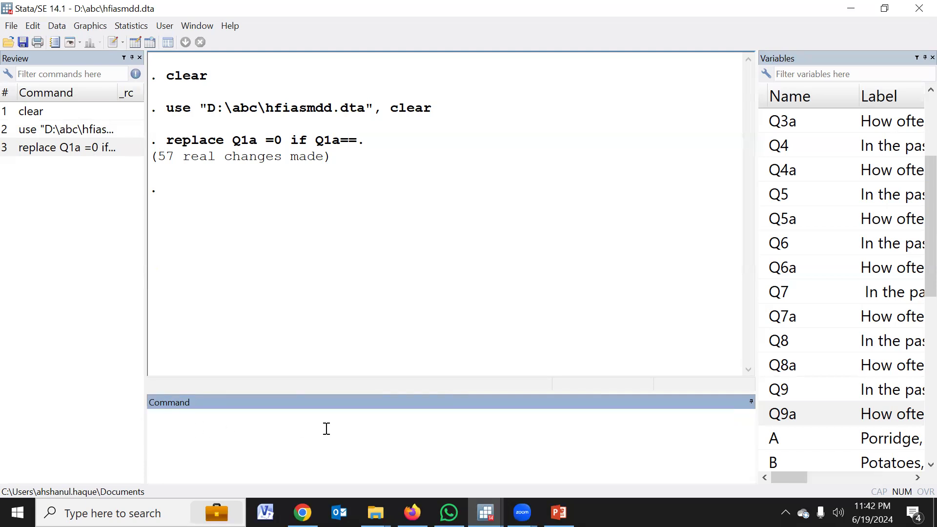
mouse_move(485, 512)
left_click(505, 474)
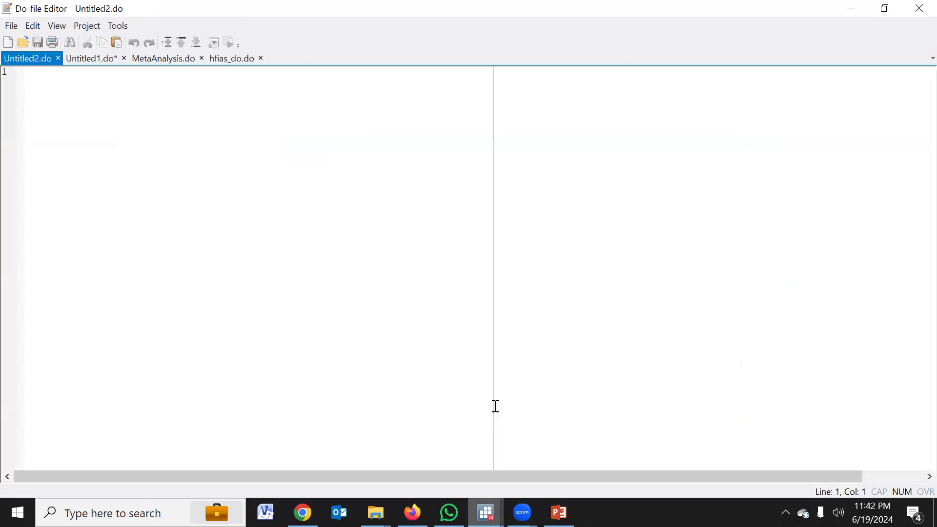
key("Return")
key("Return")
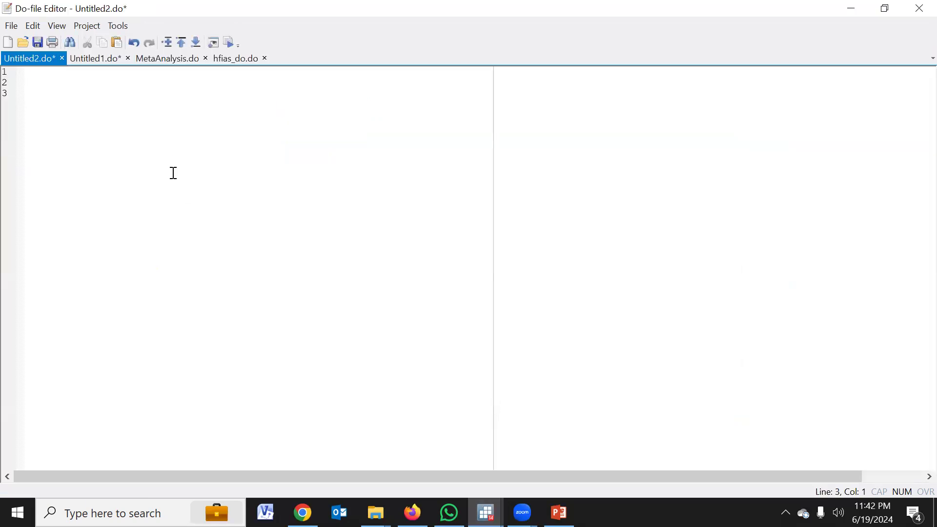
key("ctrl+v")
key("Return")
scroll(175, 253, "up", 4)
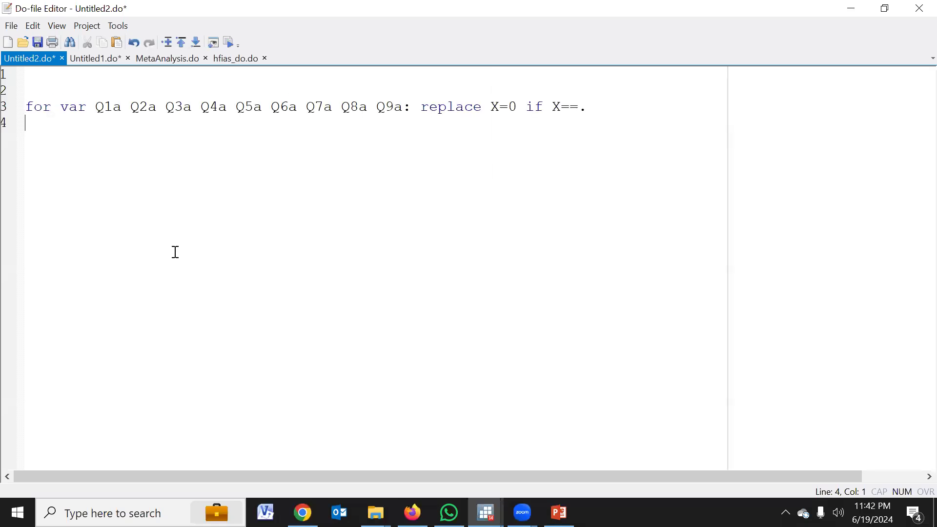
Copy the earlier command use "D:\abc\hfiasmdd.dta", clear into line 2 of the do-file, clearing it from the command window.
key("alt+Tab")
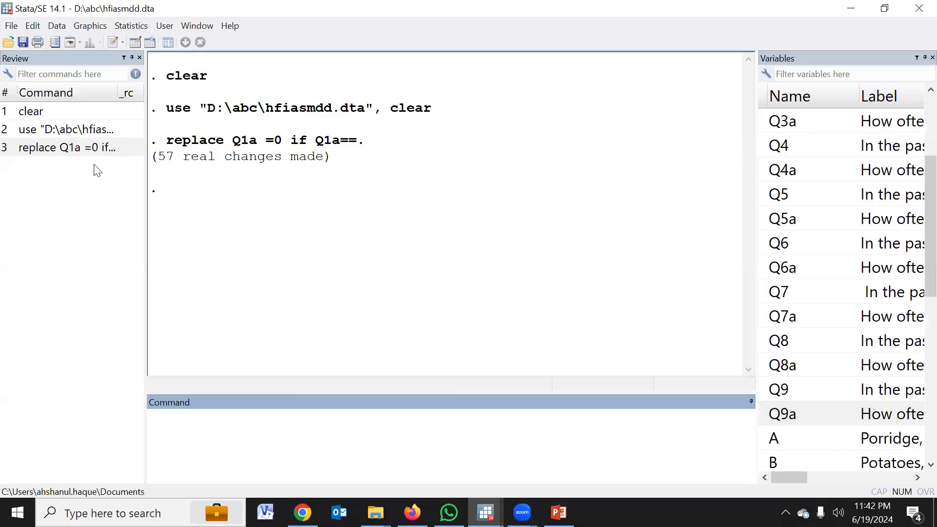
left_click(83, 130)
left_click(405, 465)
key("ctrl+shift+Left")
key("shift+Home")
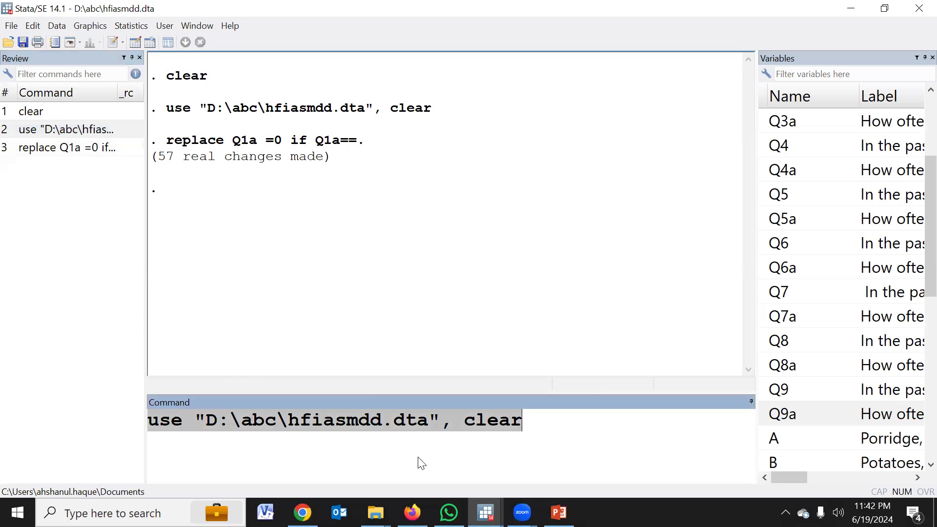
key("BackSpace")
key("alt+Tab")
left_click(61, 101)
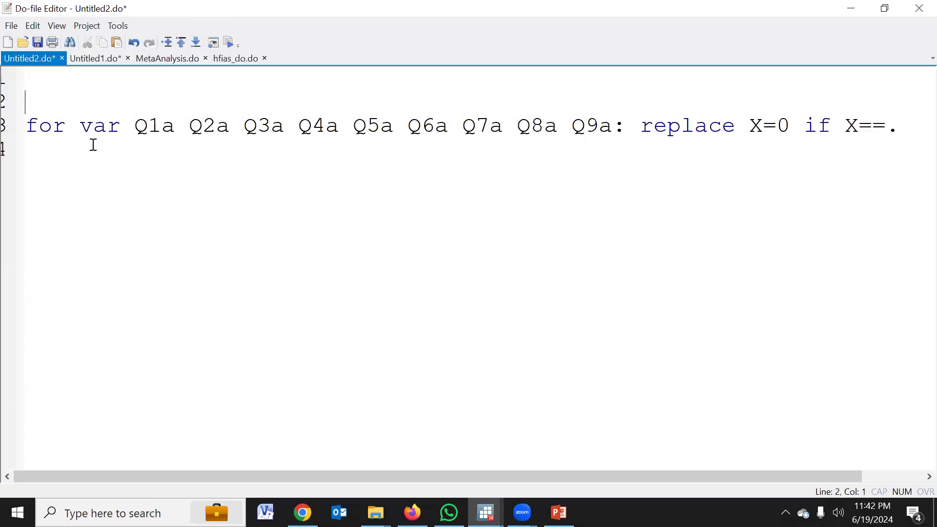
key("ctrl+v")
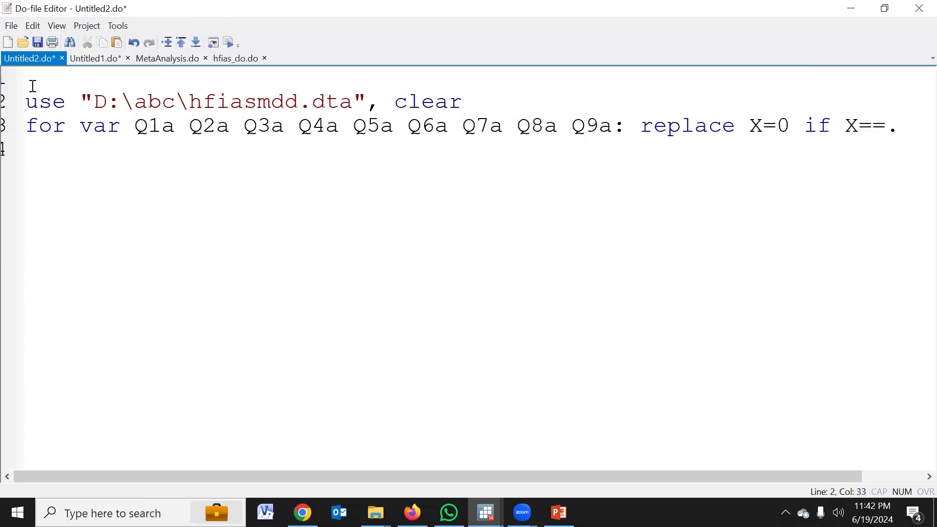
Run the use and "for var" lines of the do-file and check the Q1a entry in row 7 of the Data Editor.
left_click_drag(36, 86, 44, 182)
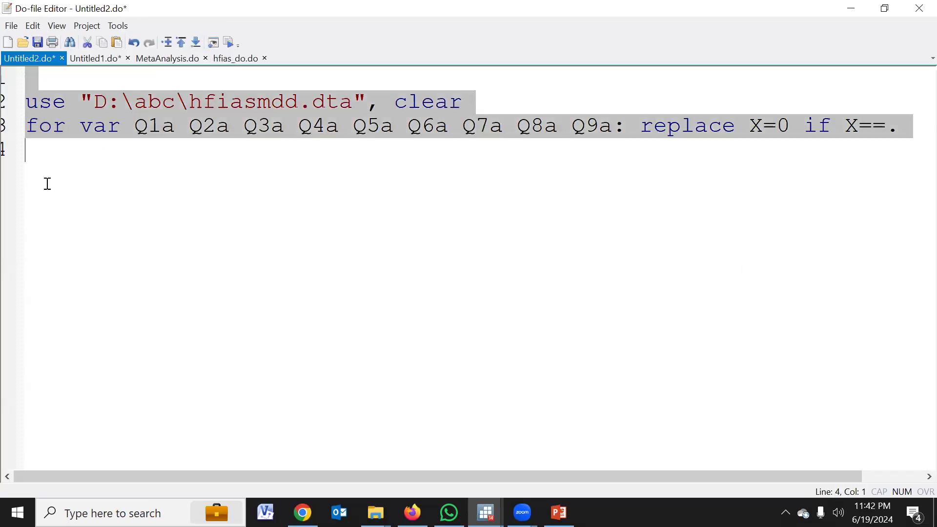
left_click(229, 42)
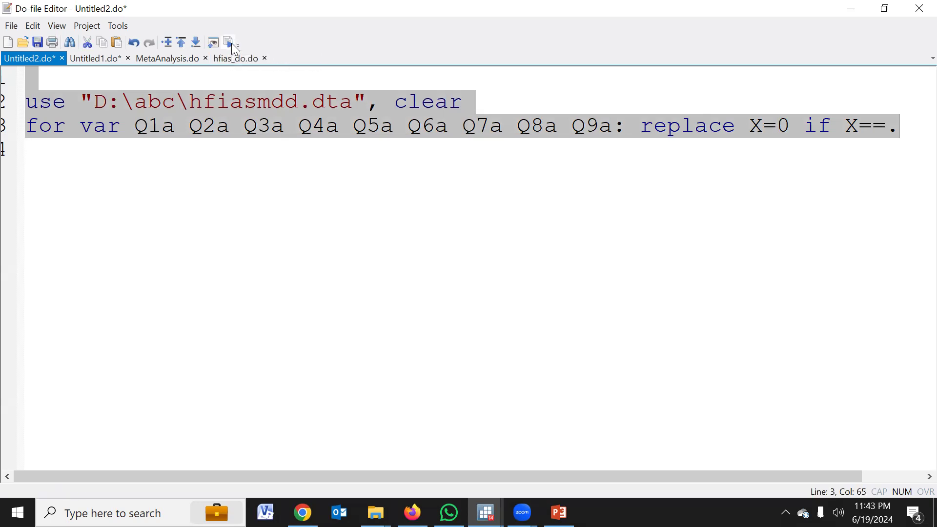
key("alt+Tab")
left_click(136, 43)
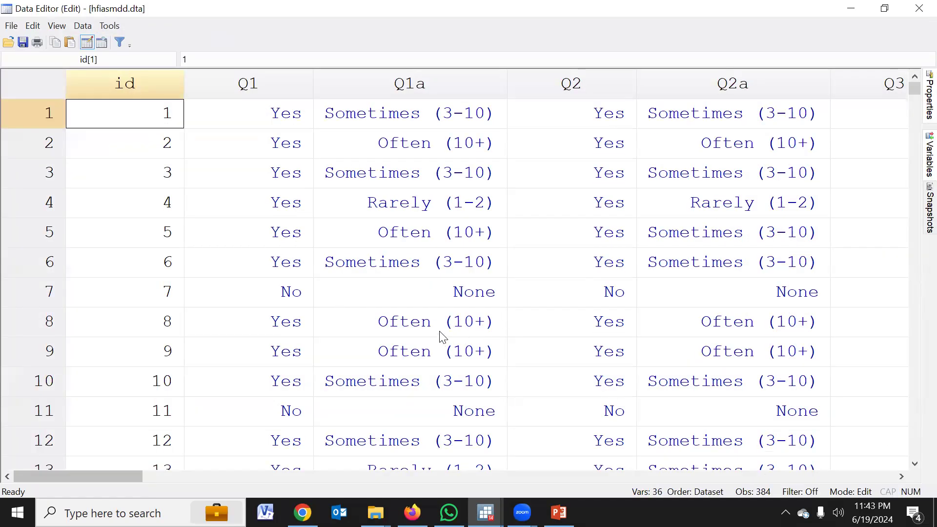
left_click(468, 304)
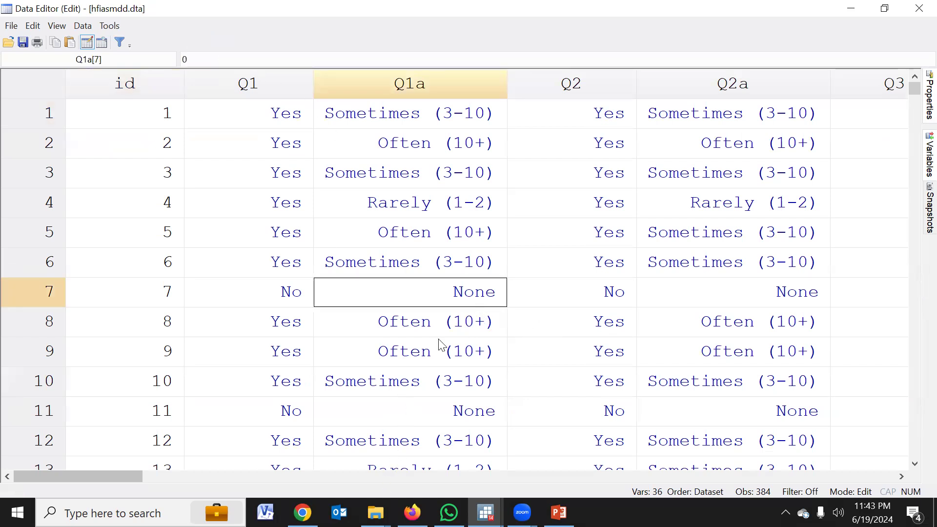
left_click_drag(431, 289, 414, 262)
left_click_drag(176, 57, 175, 33)
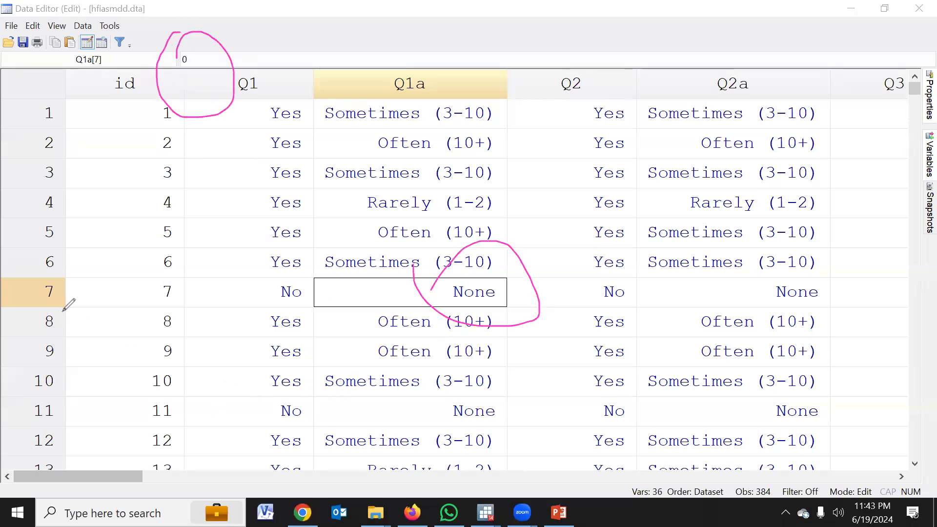
key("e")
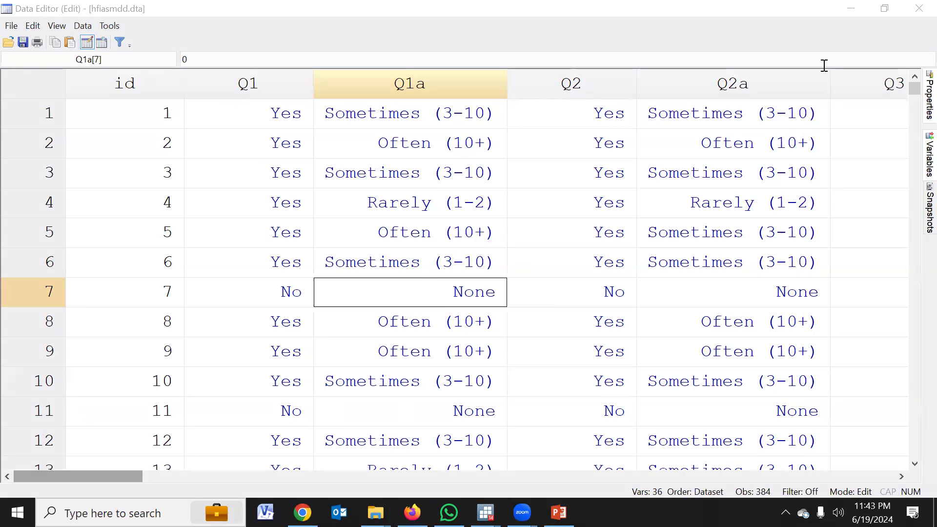
Close the Data Editor view and examine the HFIA category codes 1 to 4 on page 25 of the FANTA guide in Chrome.
left_click(851, 8)
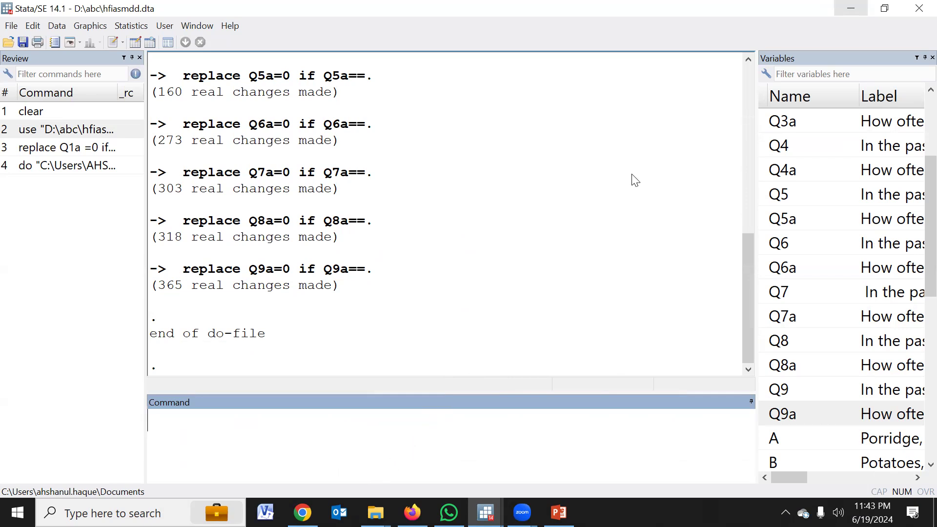
key("alt+Tab")
key("ctrl+Tab")
scroll(531, 316, "up", 3)
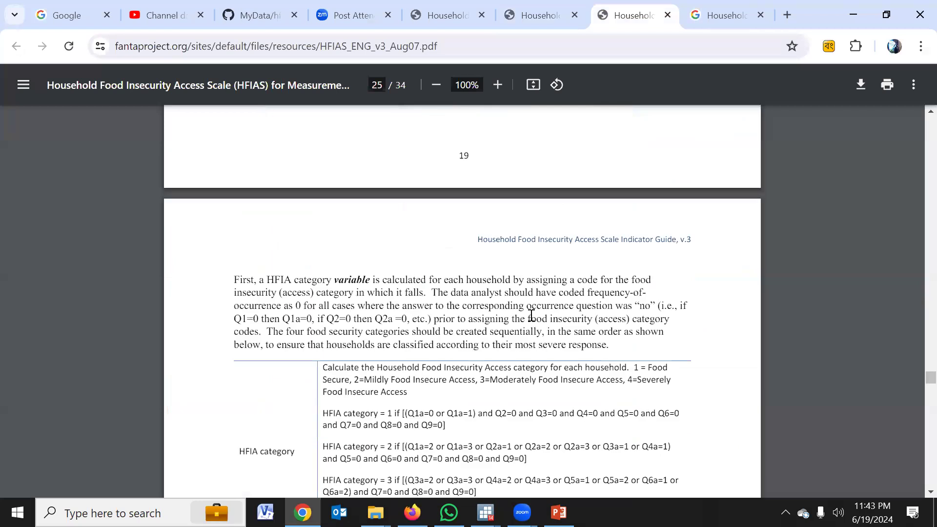
scroll(503, 322, "down", 3)
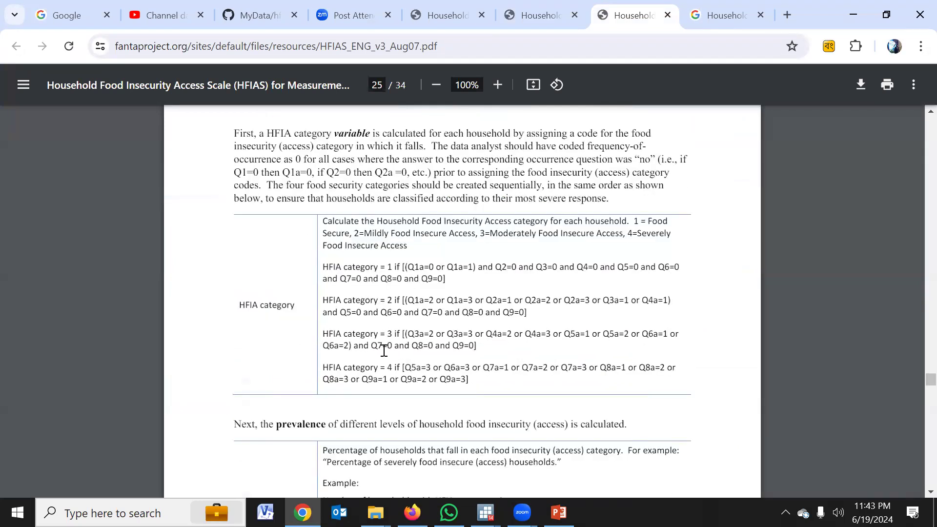
scroll(389, 326, "down", 2)
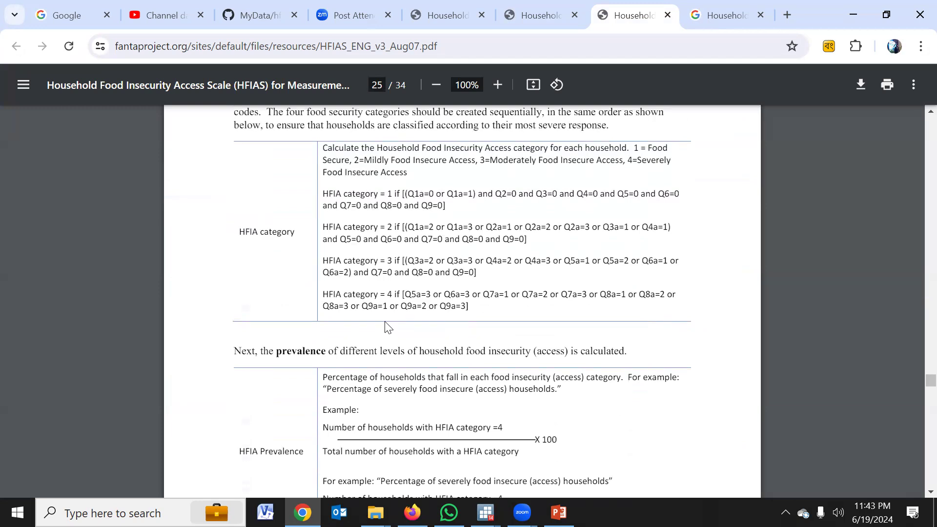
scroll(389, 326, "up", 2)
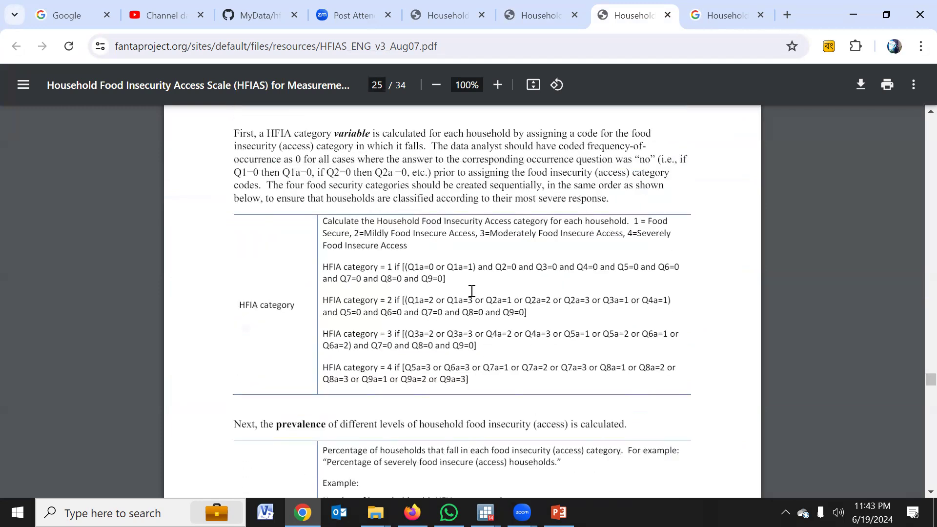
left_click_drag(633, 222, 359, 238)
double_click(384, 264)
left_click_drag(358, 234, 638, 244)
left_click(489, 272)
left_click(640, 238)
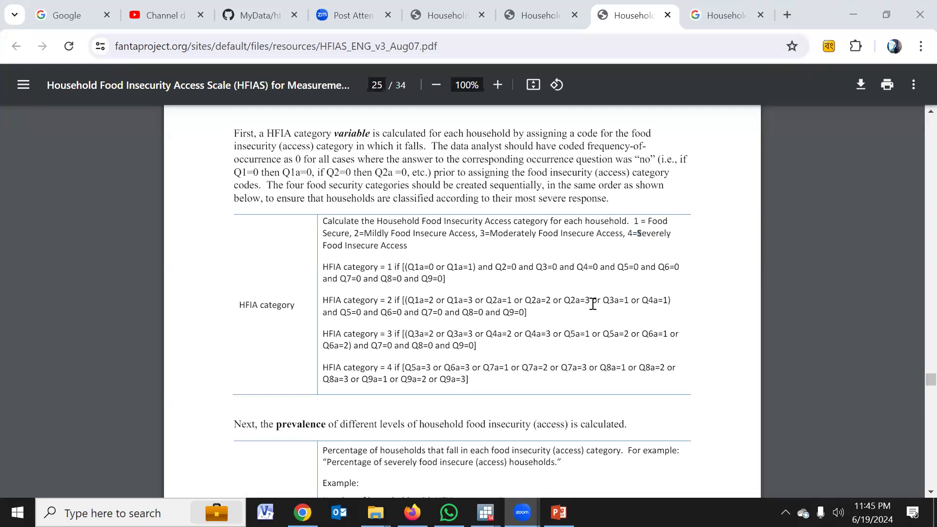
Examine the four HFIA category conditions and the chart on page 24 that classifies questions 1a to 9a by frequency.
scroll(394, 242, "down", 1)
left_click_drag(326, 189, 474, 309)
scroll(476, 306, "down", 15)
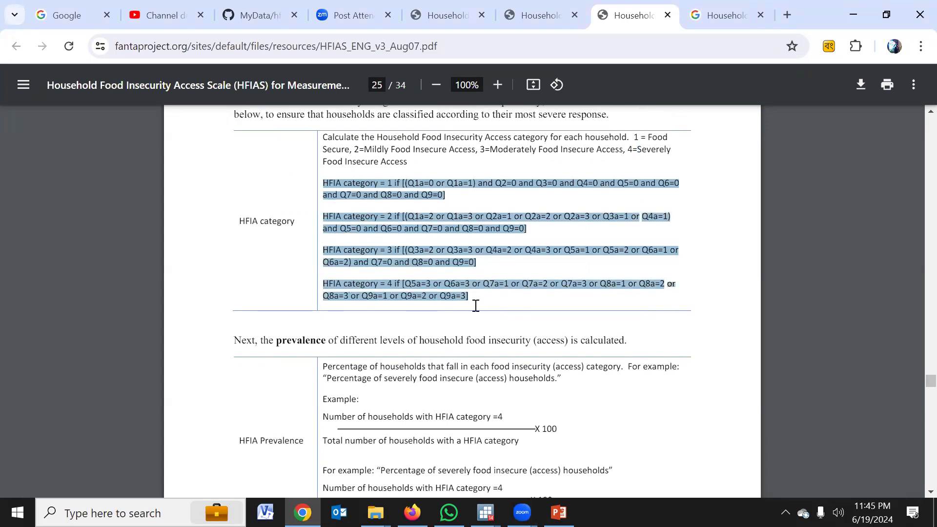
scroll(476, 305, "down", 4)
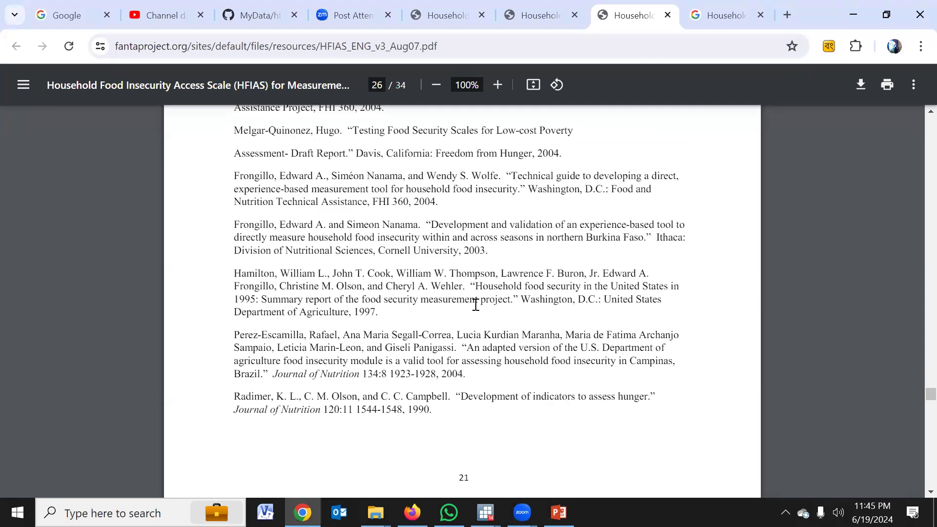
scroll(476, 305, "down", 5)
scroll(481, 299, "up", 20)
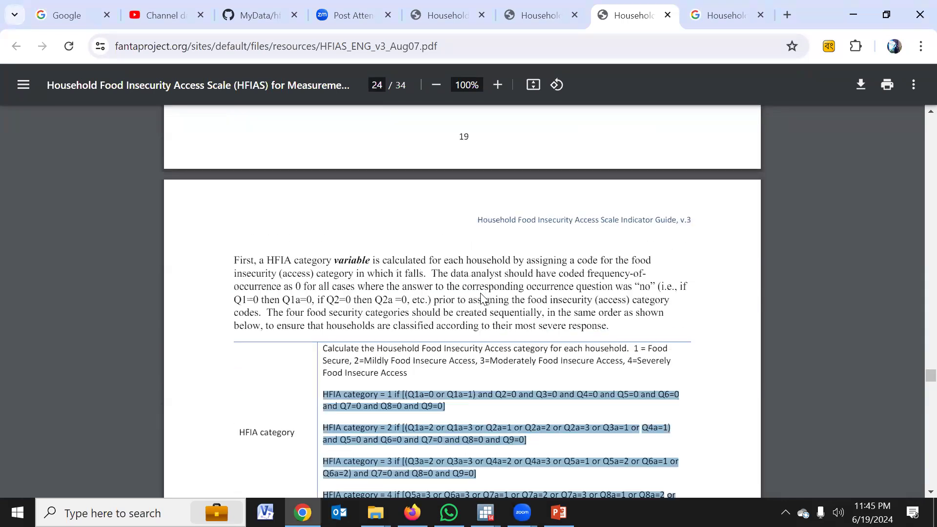
scroll(481, 299, "up", 6)
scroll(436, 301, "down", 4)
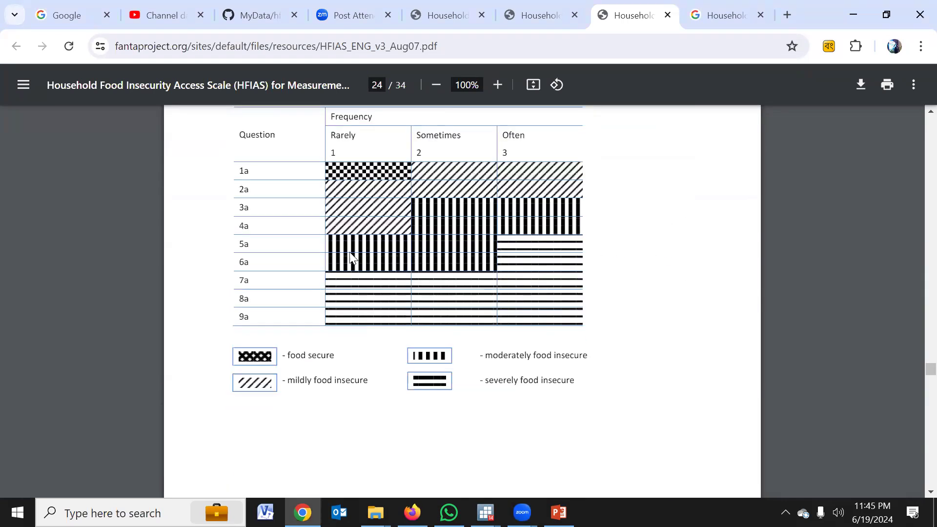
scroll(450, 288, "down", 10)
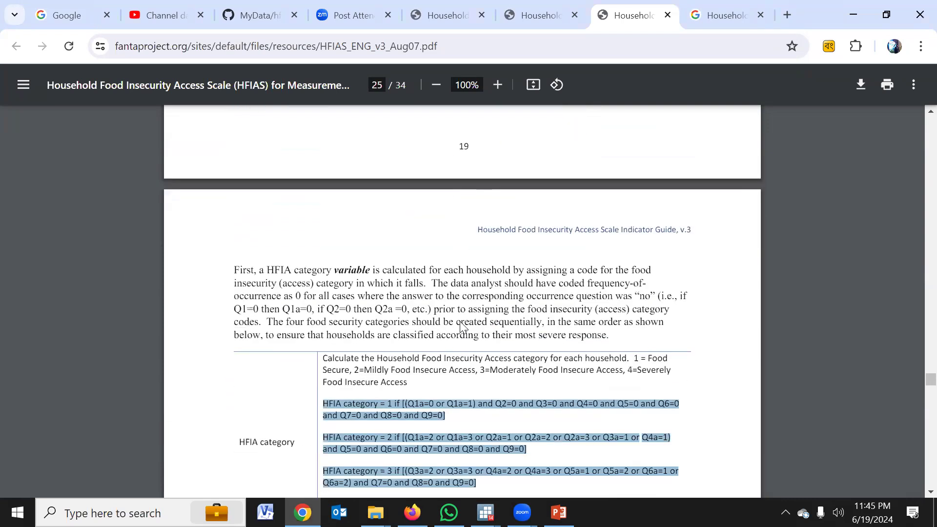
Copy the four HFIA category conditions from the guide into the Stata do-file Untitled2.do, starting at line 6.
left_click(495, 322)
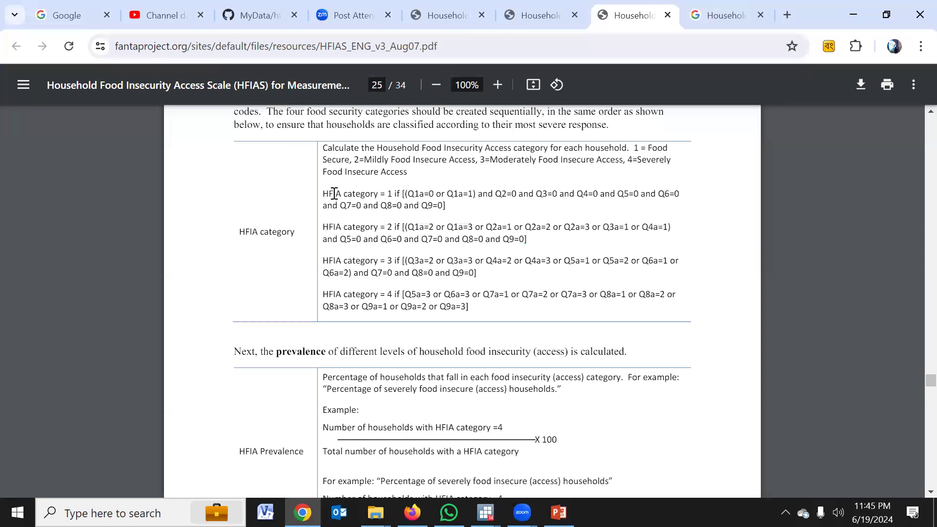
left_click_drag(323, 192, 515, 323)
left_click_drag(491, 312, 475, 307)
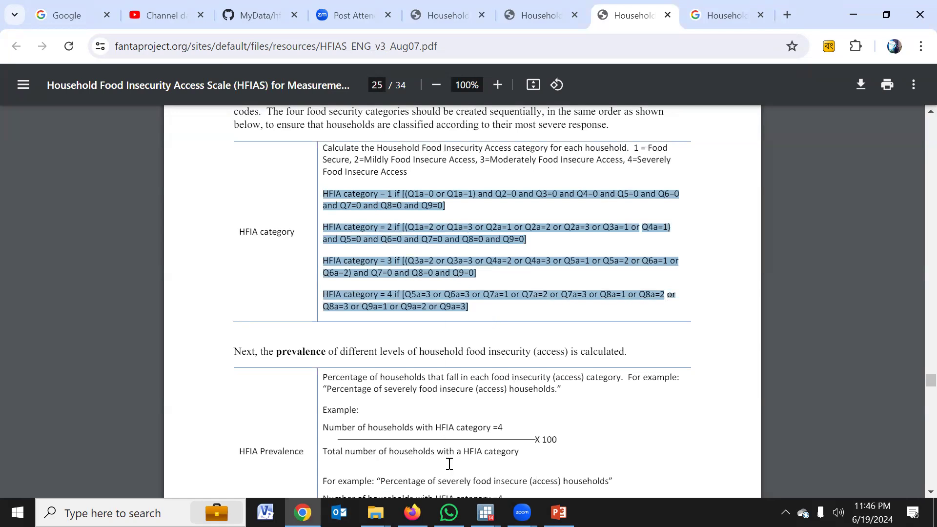
mouse_move(485, 513)
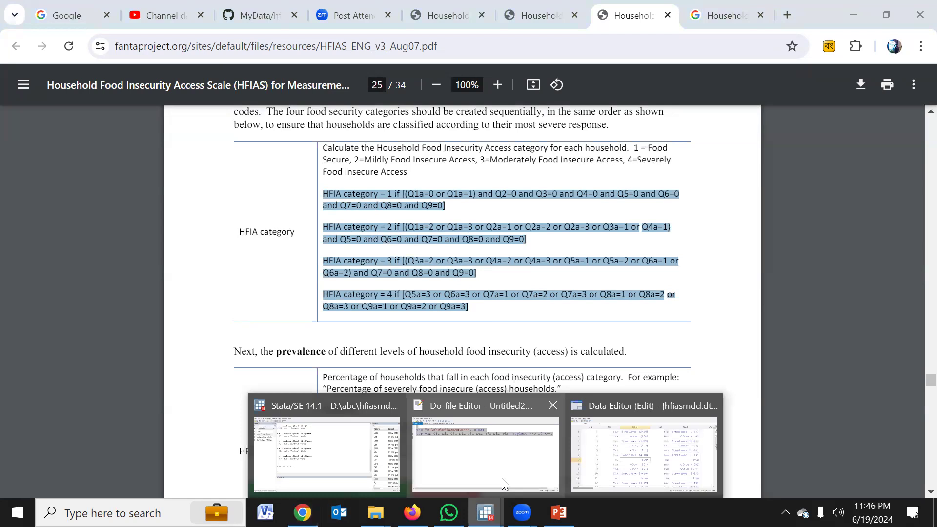
left_click(502, 479)
left_click(112, 191)
key("Return")
key("Return")
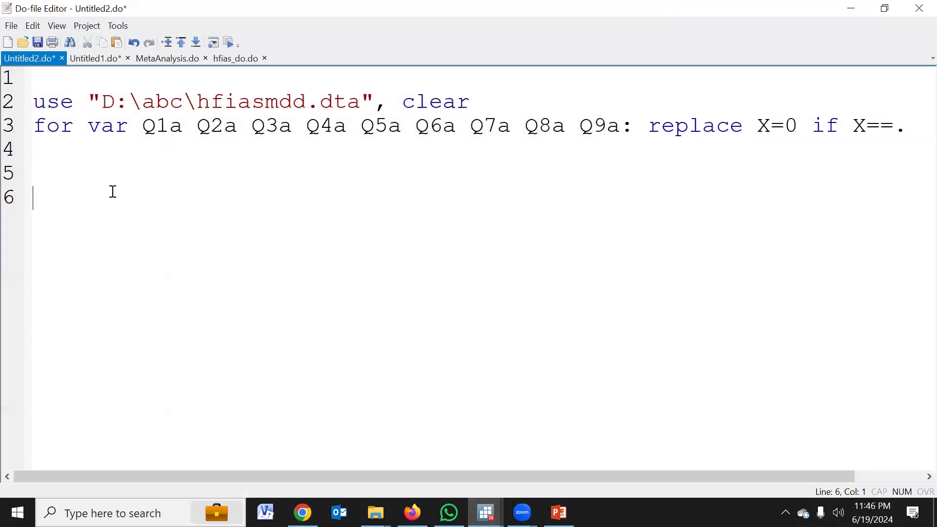
key("ctrl+v")
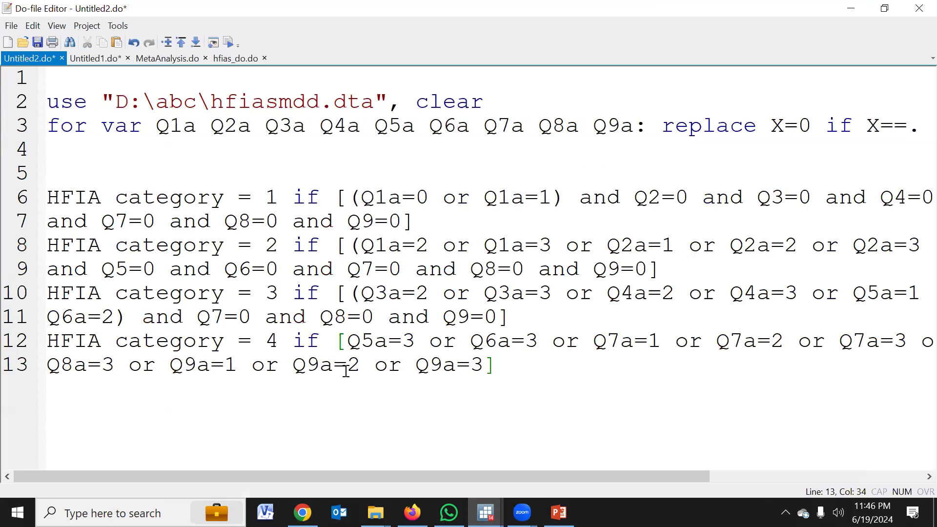
Remove the word "category" from the first three HFIA conditions and separate all four conditions with blank lines.
scroll(347, 372, "down", 2)
scroll(345, 371, "down", 1)
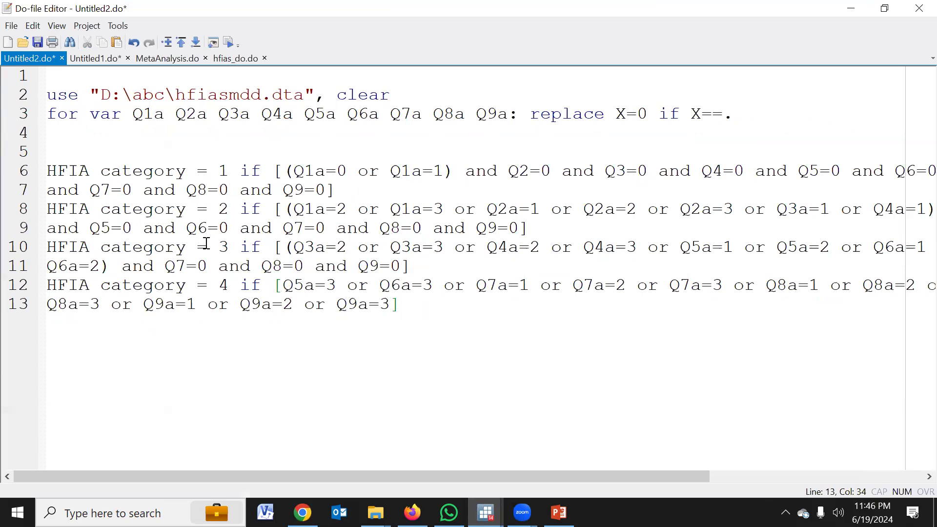
double_click(152, 174)
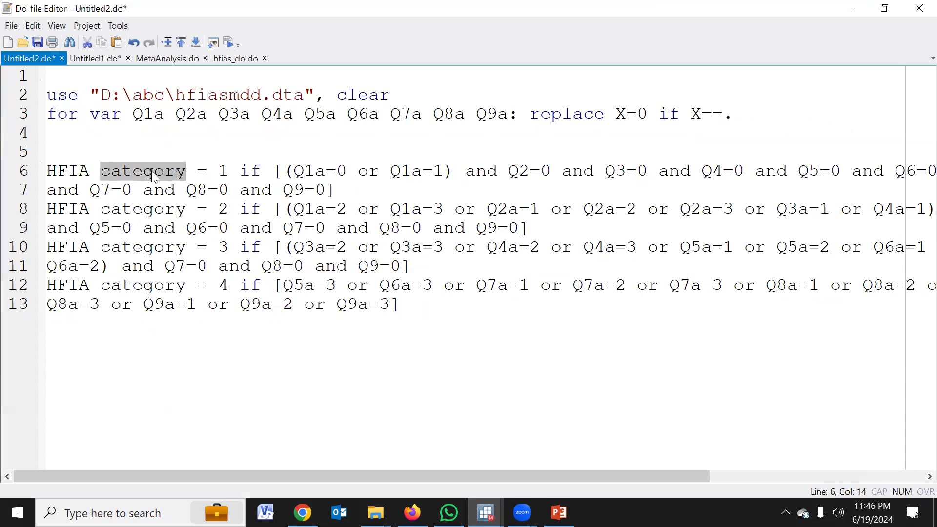
key("Delete")
left_click(328, 190)
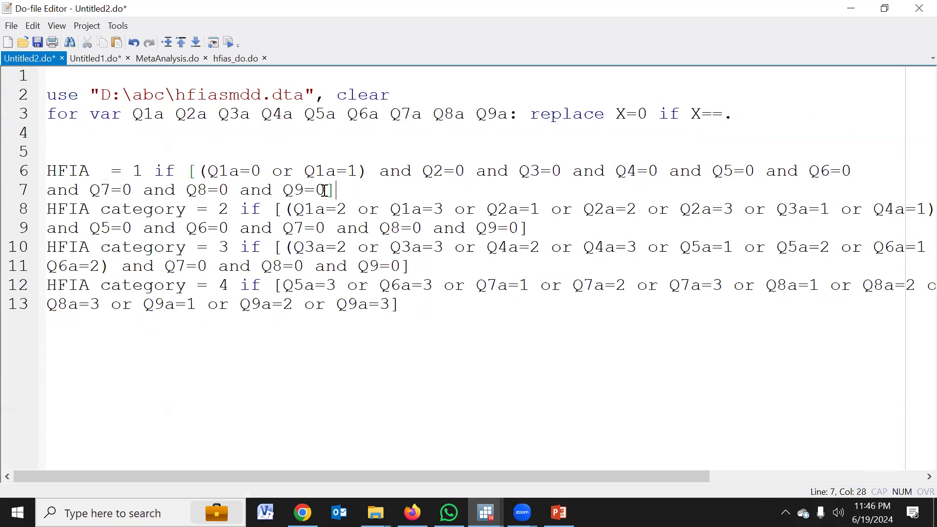
key("Return")
double_click(151, 228)
key("Delete")
left_click(580, 249)
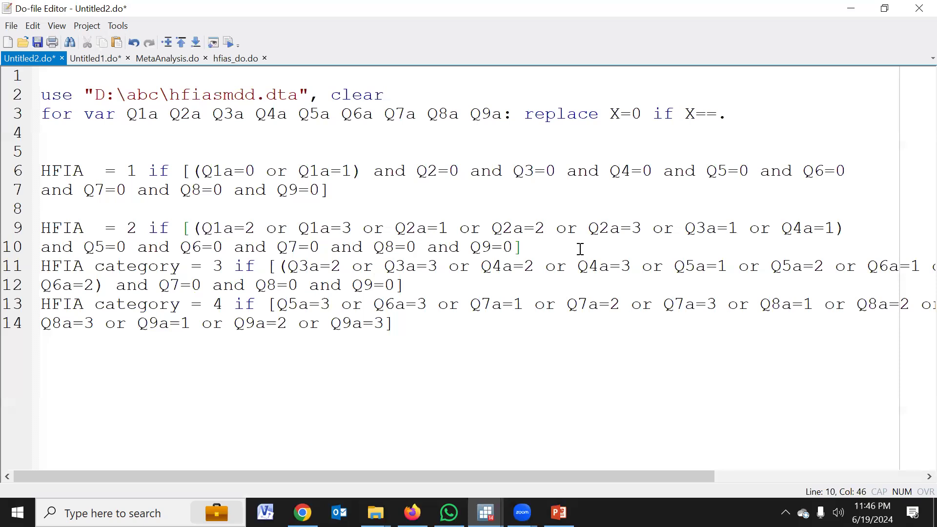
key("Return")
double_click(155, 287)
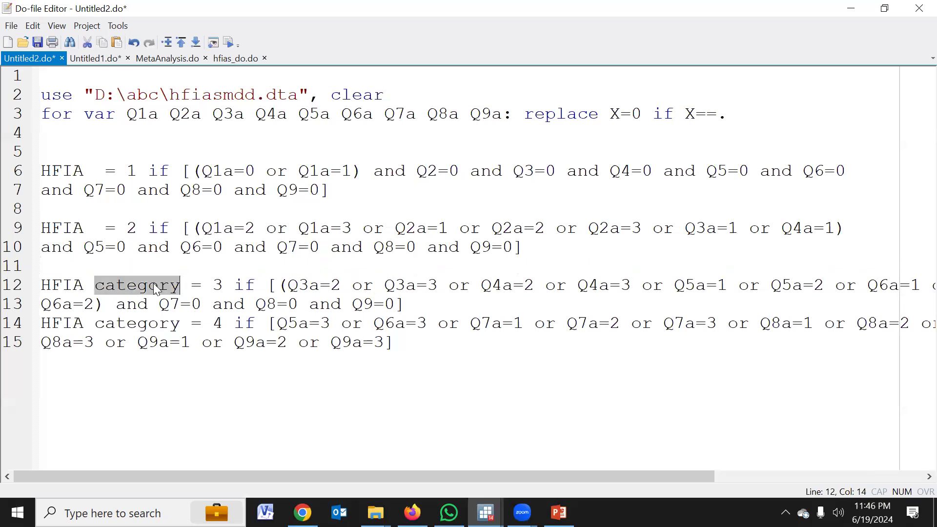
key("Delete")
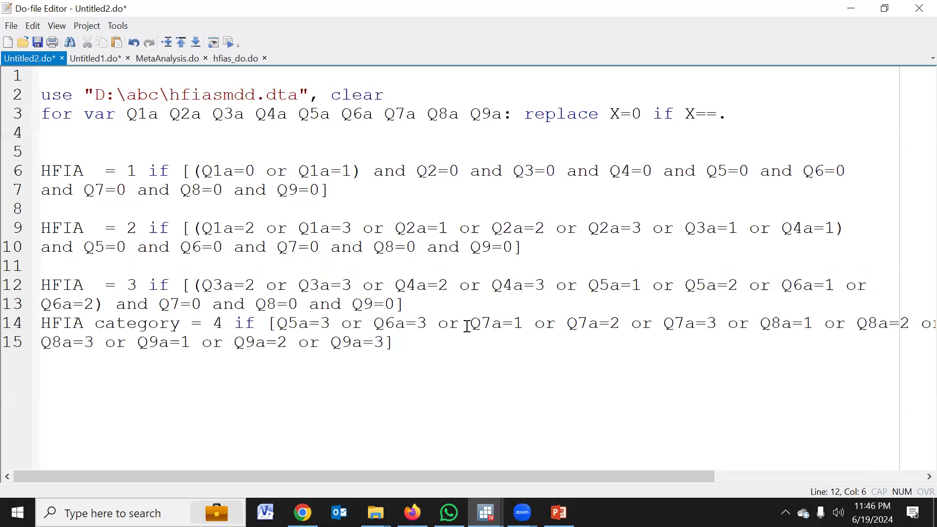
left_click(439, 310)
key("Return")
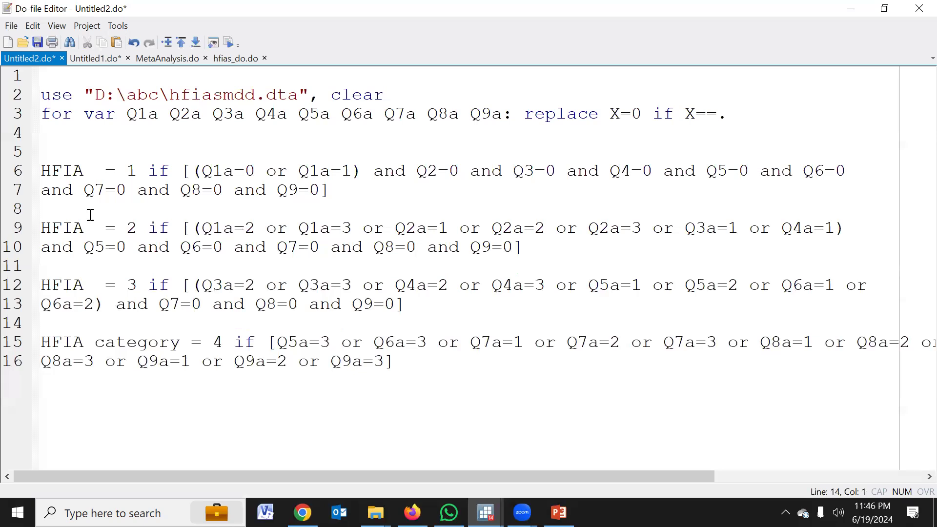
Prefix the HFIA = 1 condition with gen and the HFIA = 2 condition with replace.
left_click_drag(51, 170, 105, 170)
double_click(50, 171)
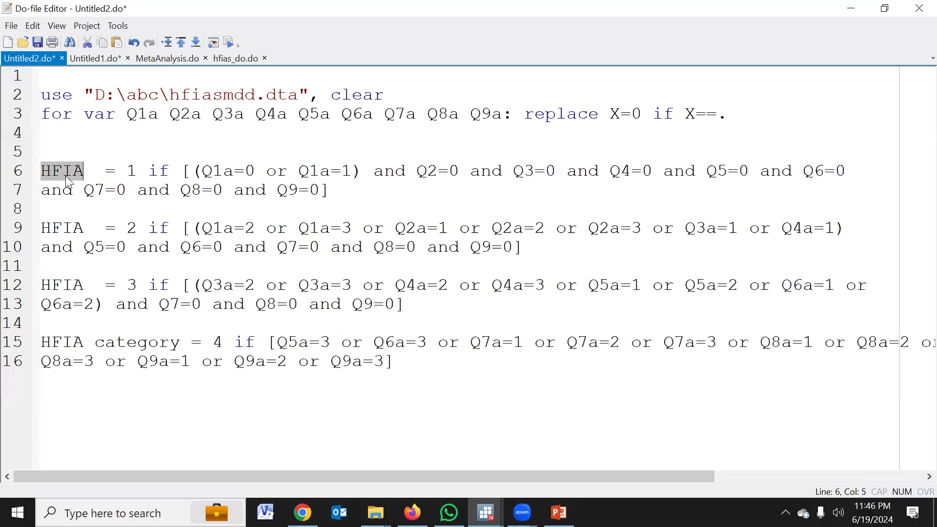
double_click(62, 228)
left_click(57, 293)
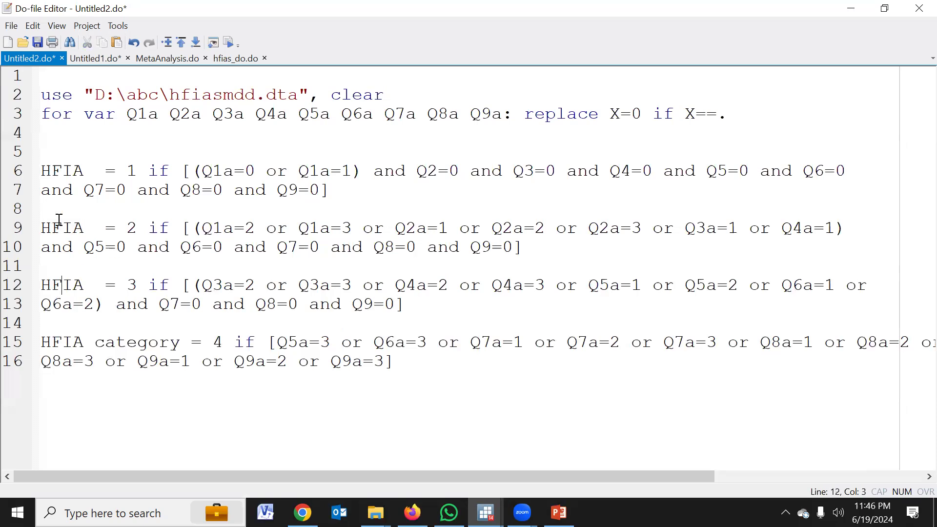
left_click(45, 171)
type("gen")
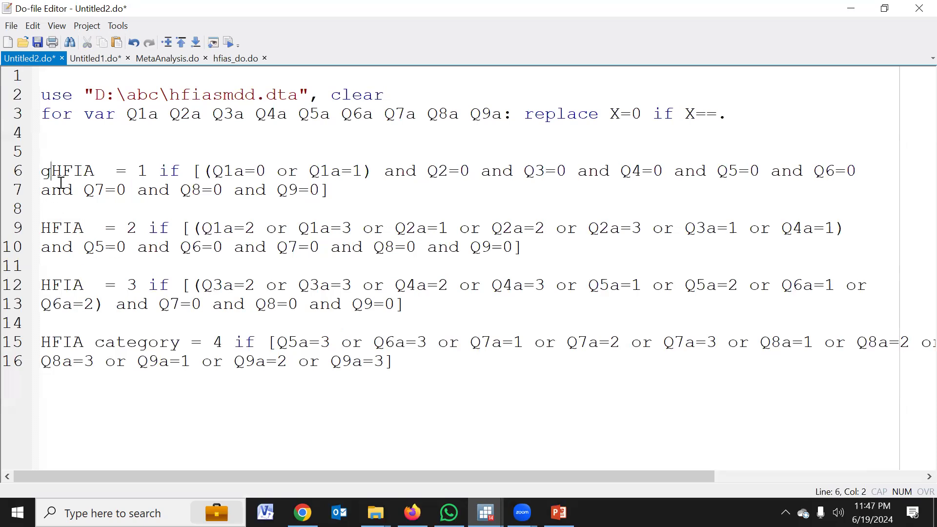
left_click(44, 228)
type("replace")
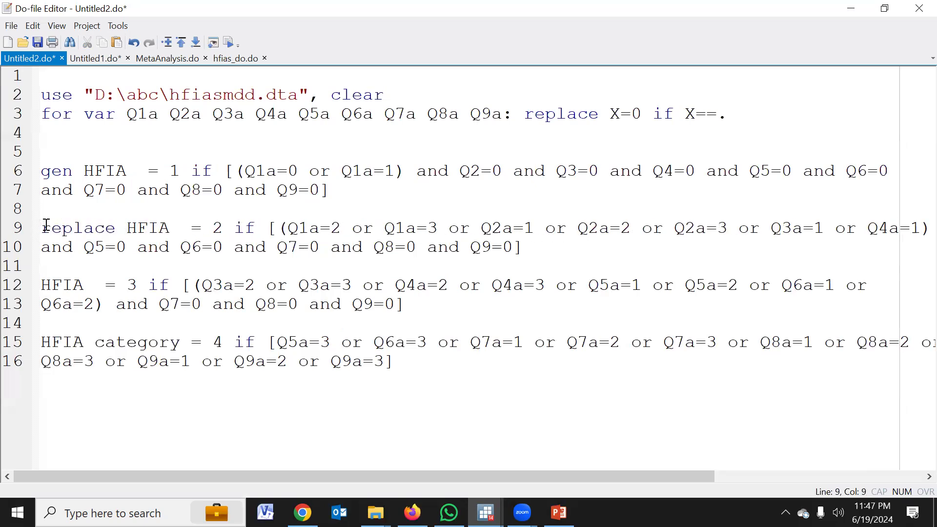
Move the whole HFIA condition block from Untitled2.do into a new do-file below a few blank lines and enlarge the text.
left_click(45, 151)
left_click_drag(169, 214, 399, 359)
key("ctrl+c")
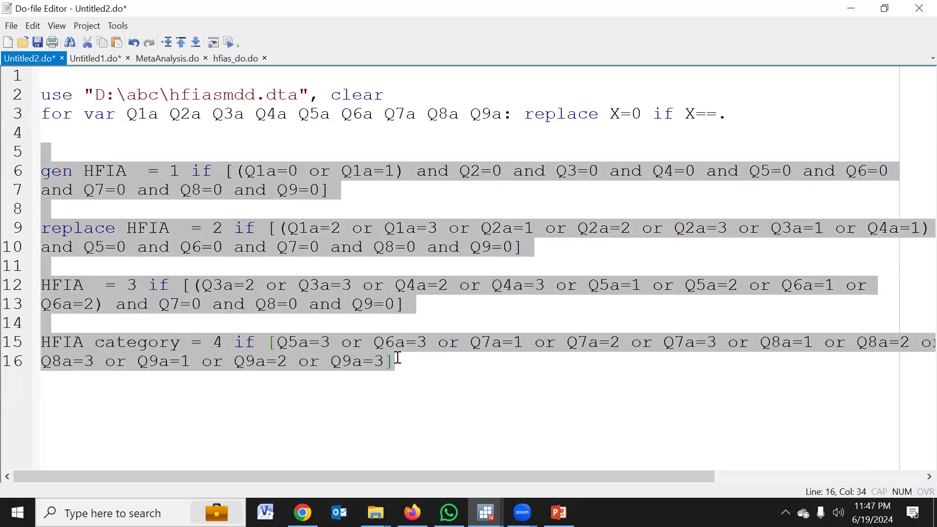
key("Delete")
left_click(8, 42)
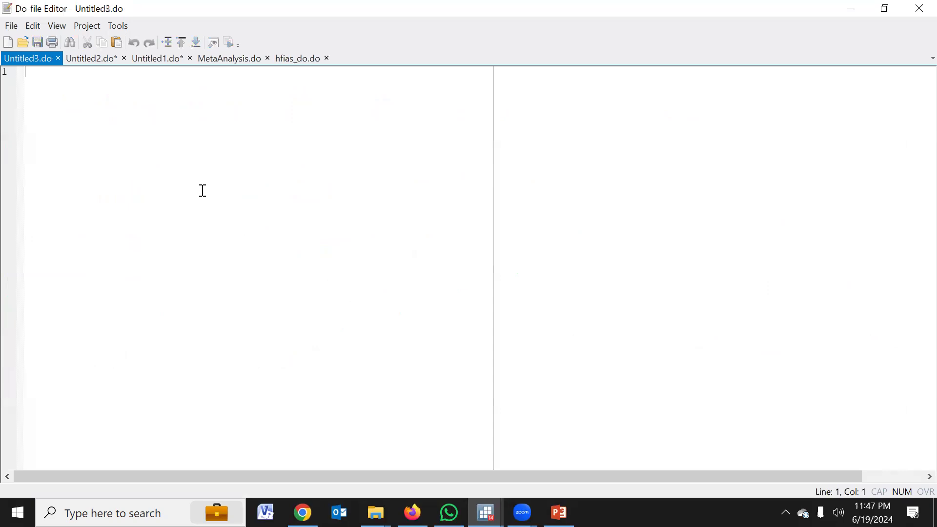
key("Return")
key("Return")
key("Return")
key("ctrl+v")
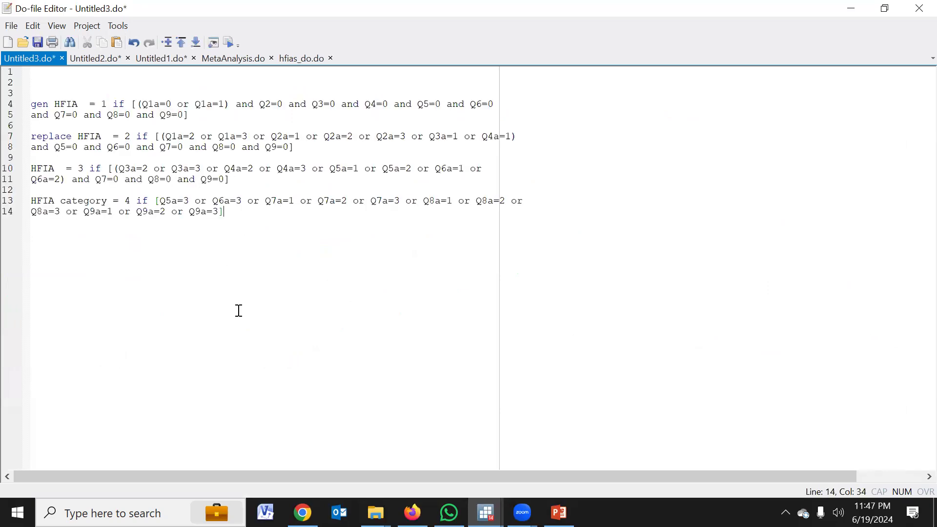
scroll(239, 312, "up", 1)
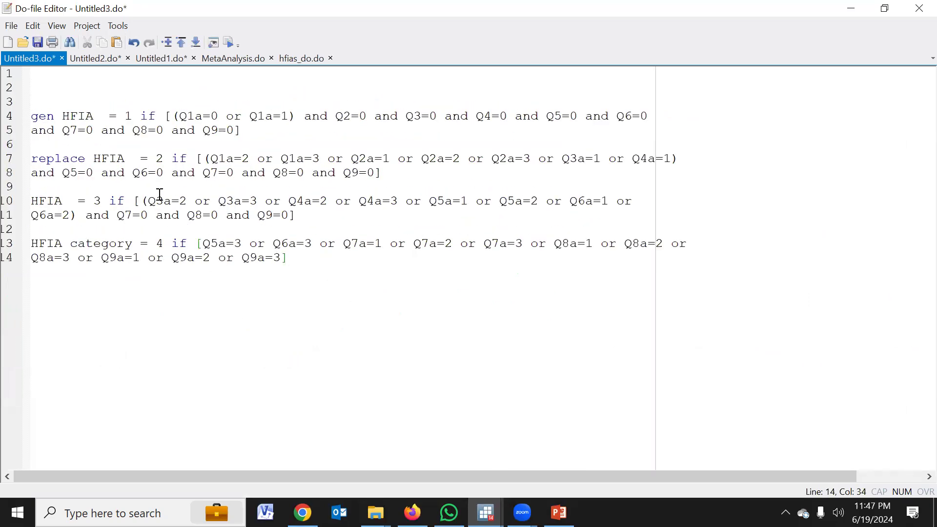
left_click(248, 133)
key("Left")
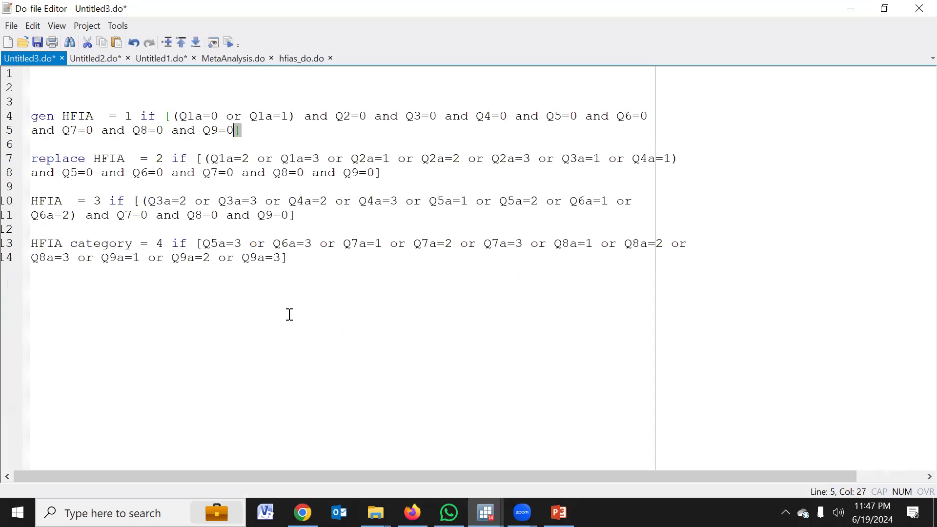
left_click(336, 291)
left_click(237, 130)
left_click(260, 138)
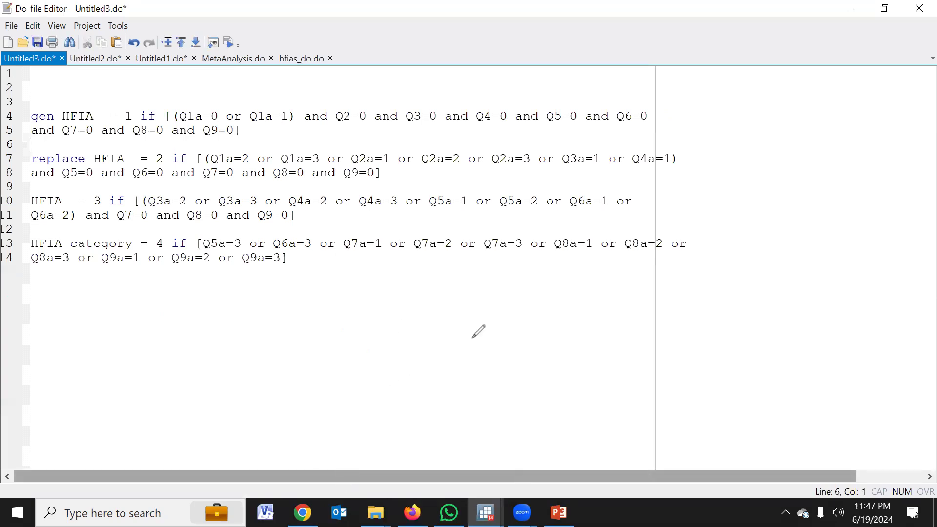
Add the on-screen text annotation "Ctrl + H" in the empty area below the HFIA conditions.
left_click(423, 333)
type("C")
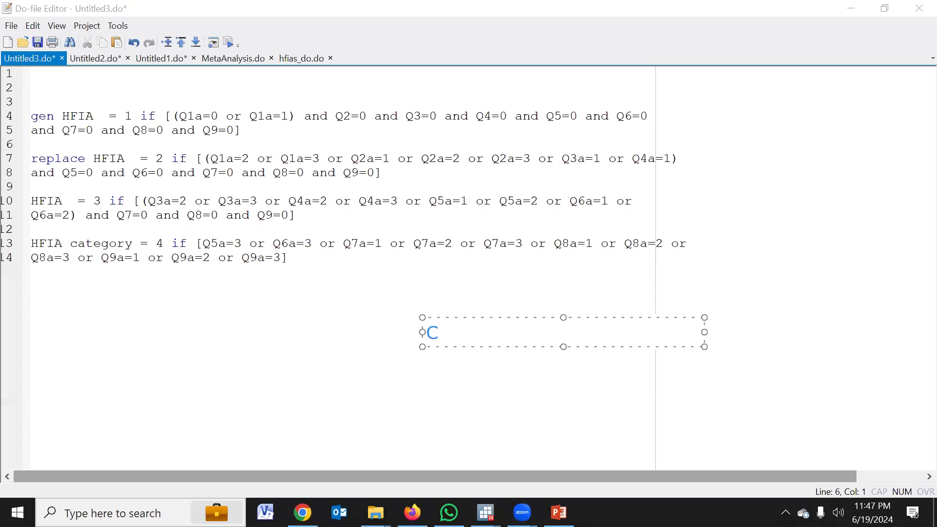
type("trl + H")
left_click(250, 380)
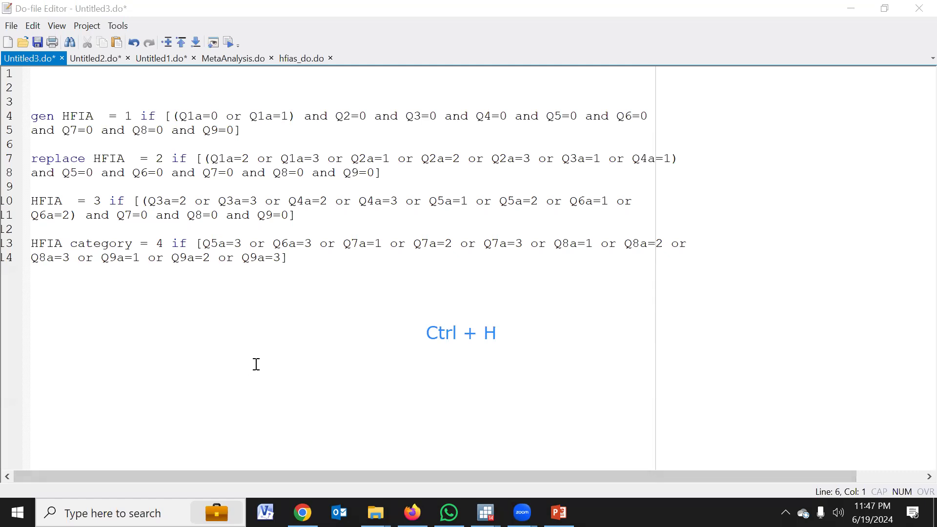
Replace every opening square bracket "[" with "(" throughout the HFIA conditions in Untitled3.do.
left_click(260, 362)
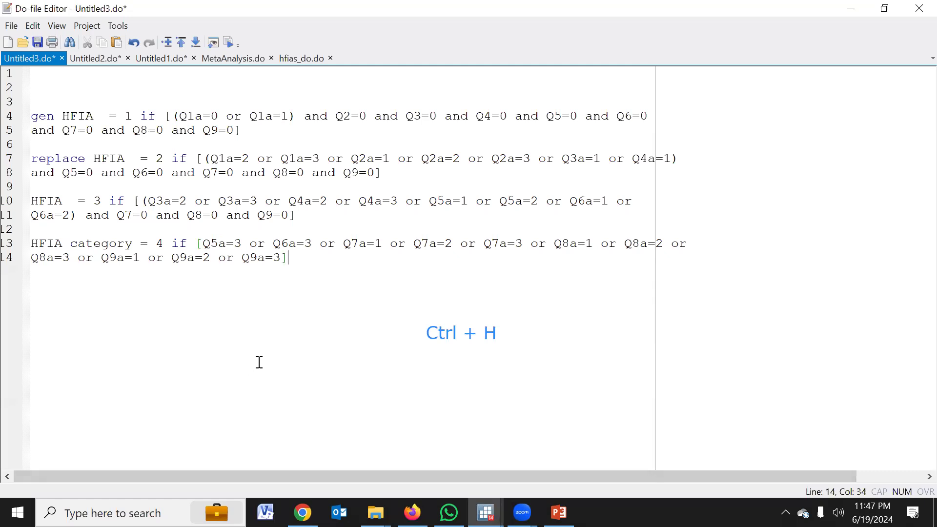
key("ctrl+h")
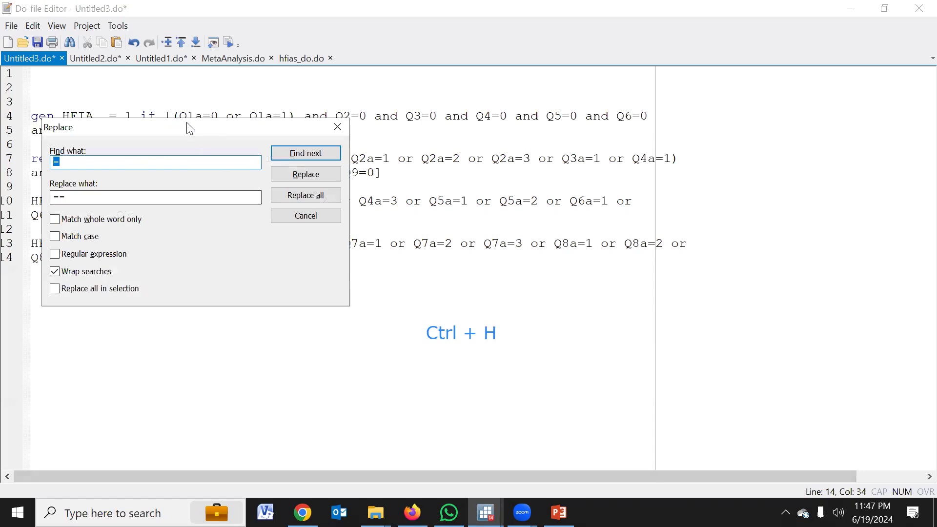
left_click_drag(192, 137, 281, 284)
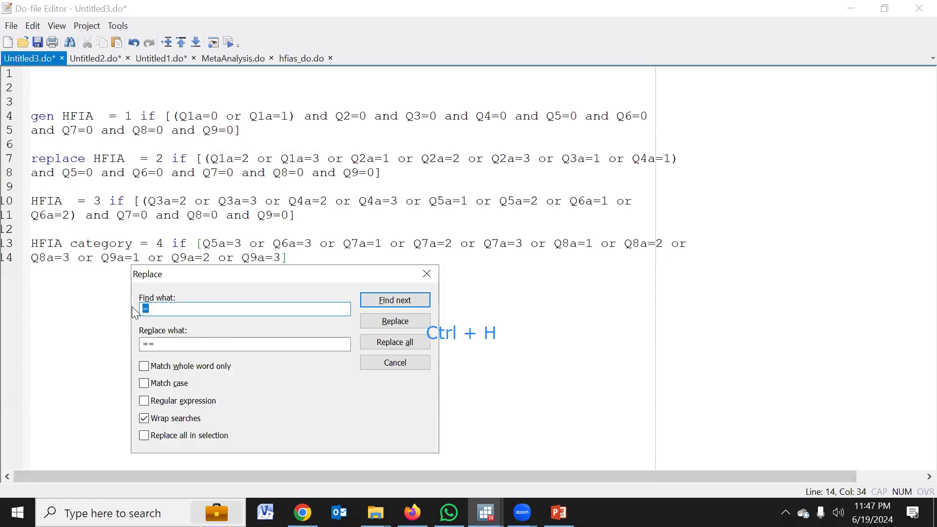
double_click(171, 343)
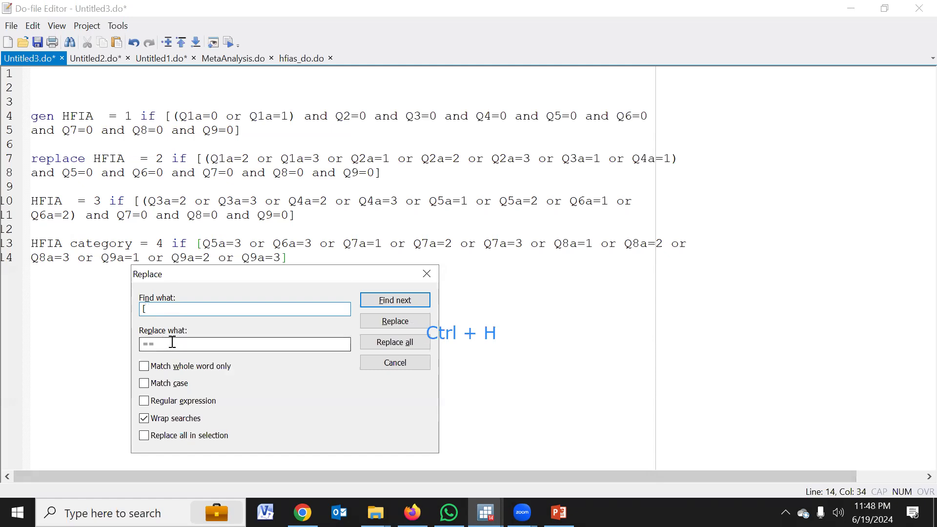
type("(")
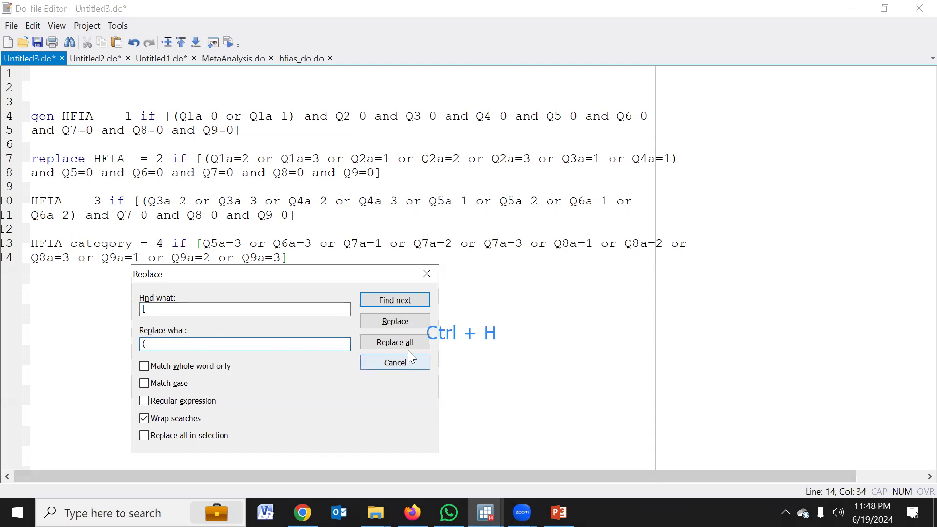
left_click(395, 342)
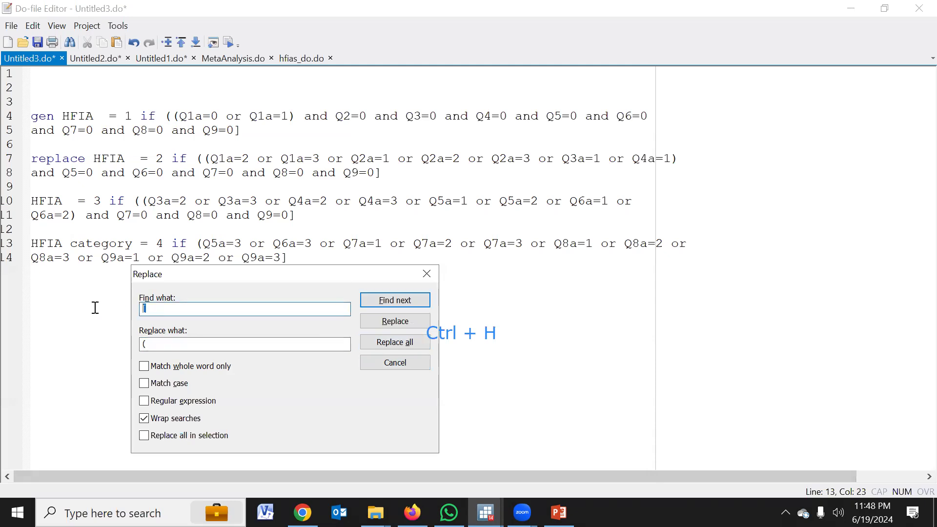
Replace every closing square bracket "]" with ")" throughout the HFIA conditions and close the Replace dialog.
type("]")
key("BackSpace")
type("]")
left_click(158, 344)
key("BackSpace")
type(")")
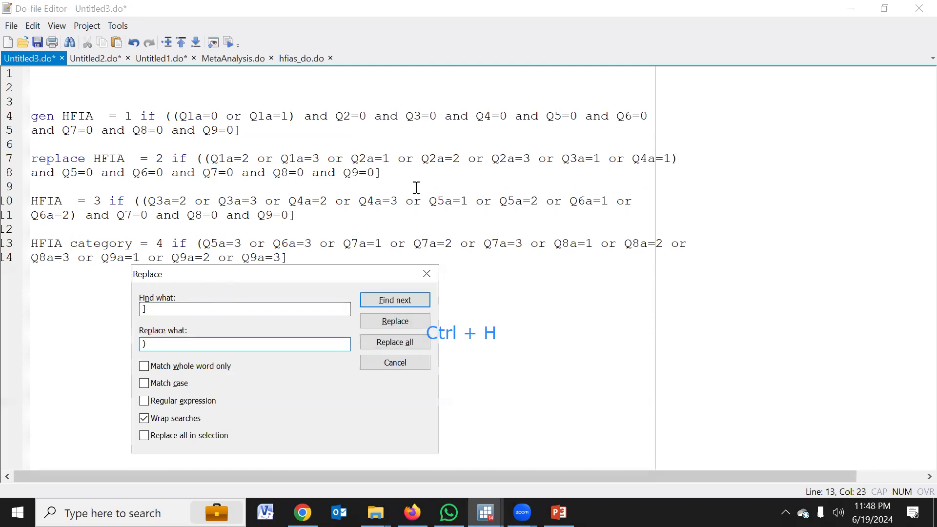
left_click_drag(380, 180, 383, 175)
left_click(385, 283)
double_click(171, 310)
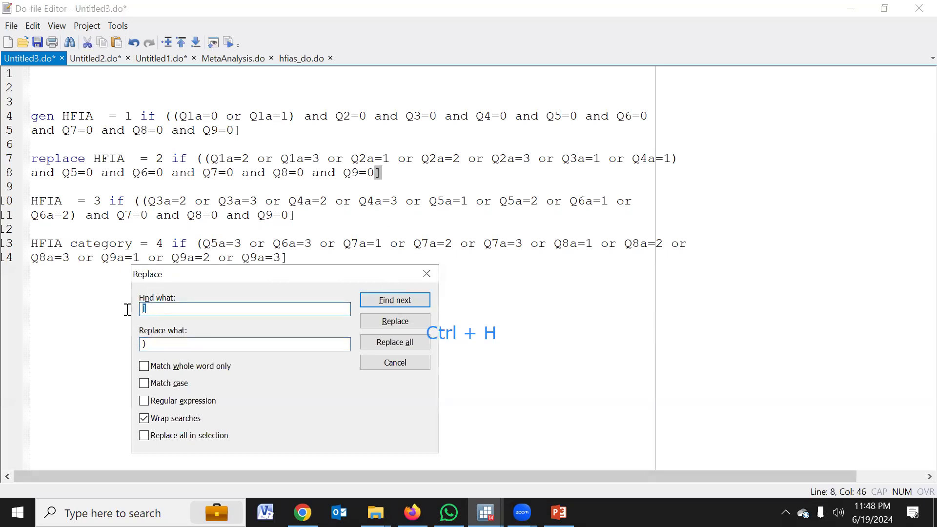
double_click(156, 344)
left_click(389, 344)
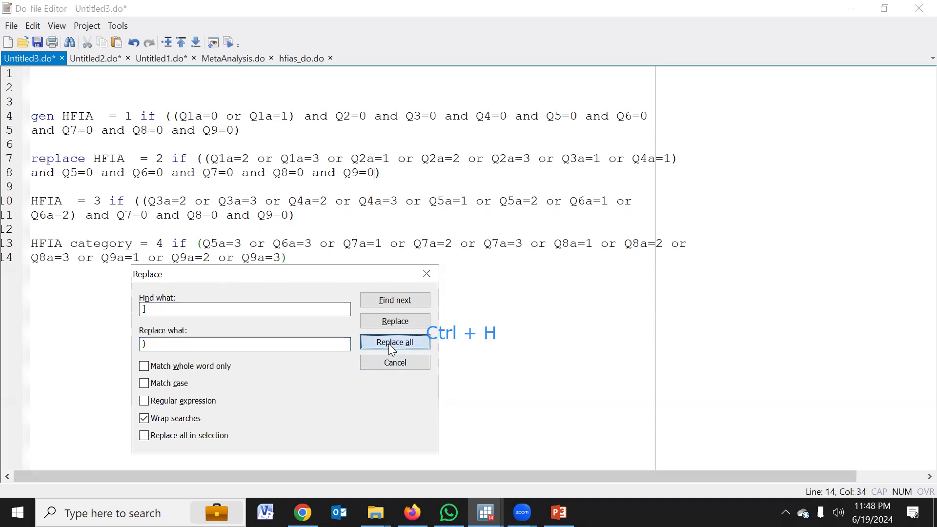
left_click(390, 356)
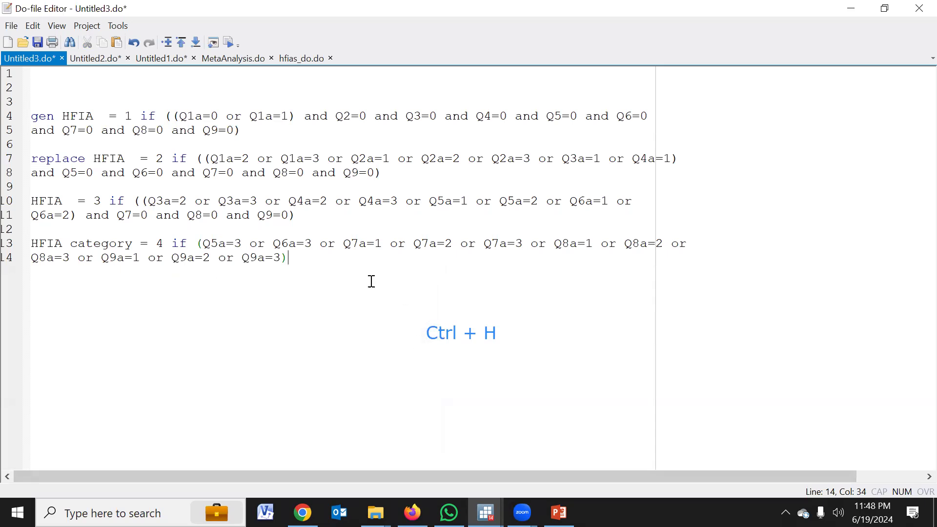
Set up a find-and-replace for the HFIA conditions with "or" as the search text and "|" as its replacement.
left_click_drag(240, 118, 226, 118)
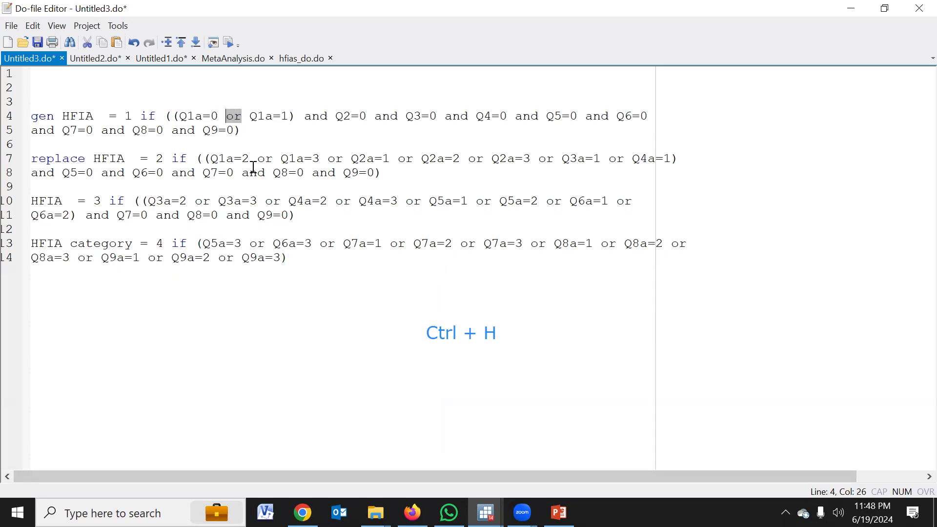
left_click(238, 117)
left_click_drag(241, 118, 226, 117)
left_click(250, 156)
left_click_drag(241, 117, 226, 117)
left_click(323, 299)
key("ctrl+h")
left_click_drag(144, 132, 397, 240)
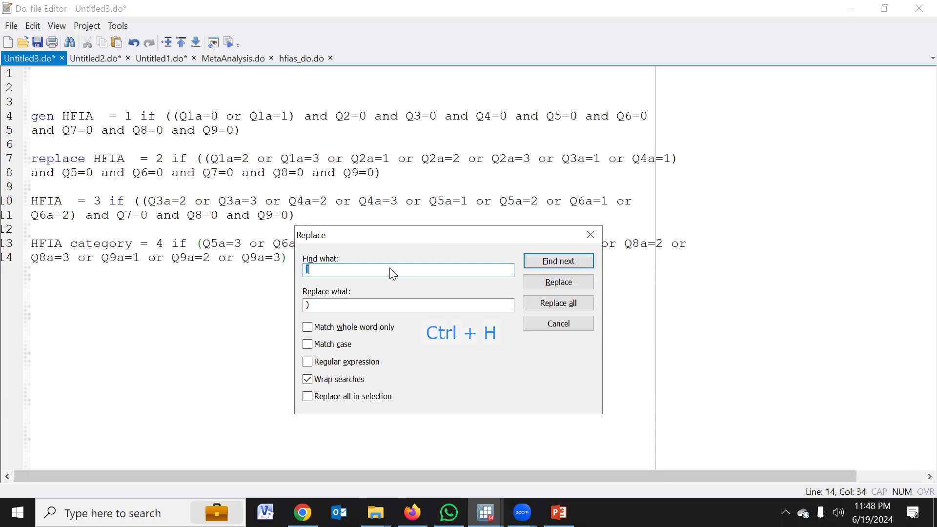
type("or")
double_click(308, 305)
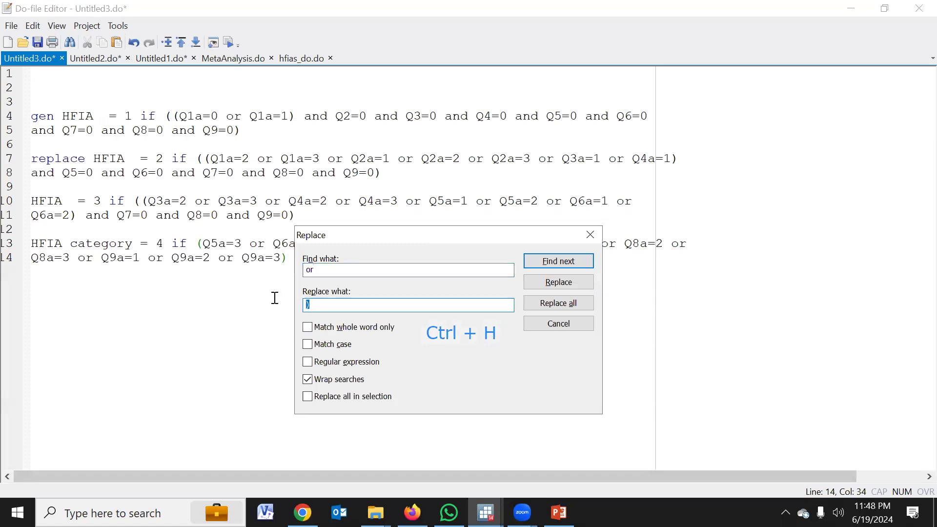
double_click(309, 305)
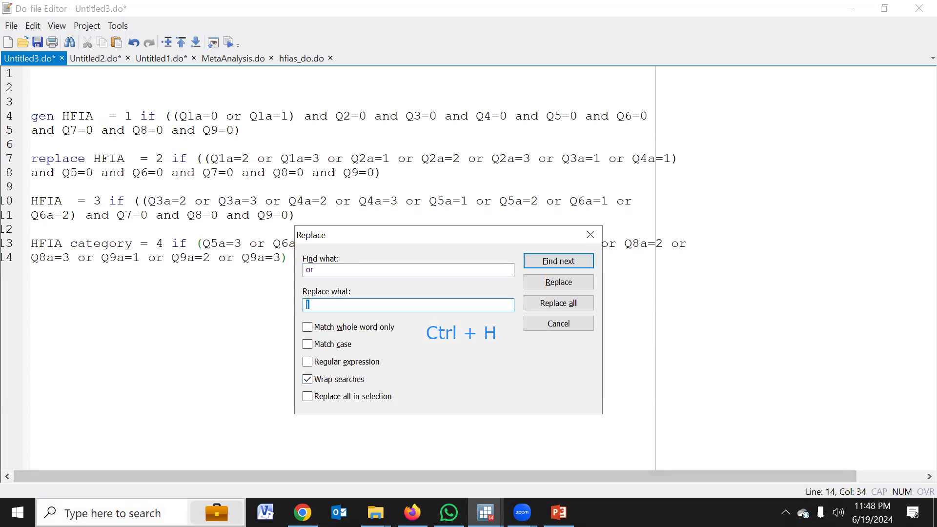
Open the On-Screen Keyboard, show its shifted symbols to locate the "|" key, and close it.
left_click(112, 513)
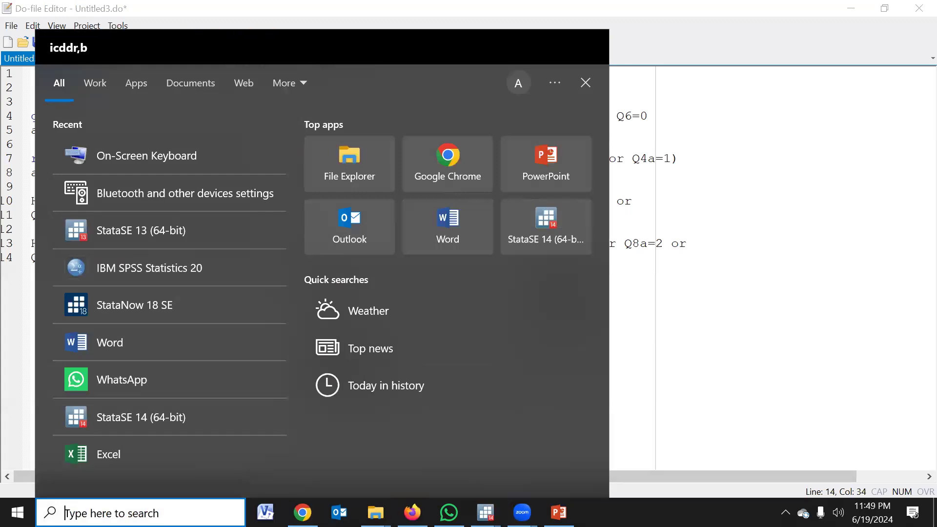
type("key")
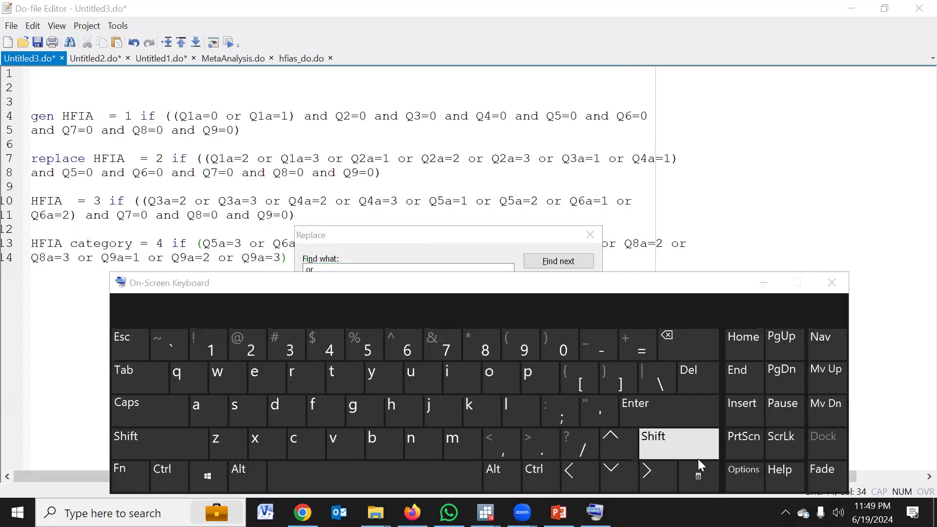
left_click(660, 447)
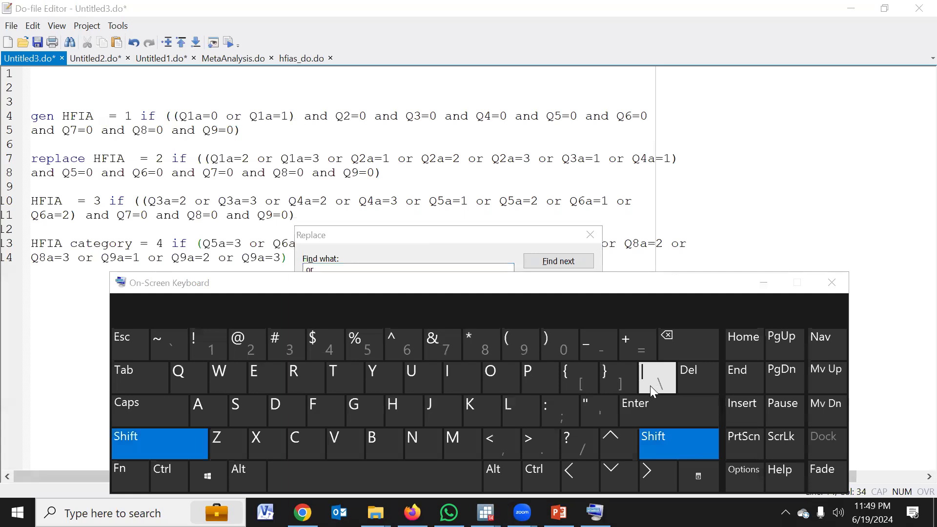
left_click(838, 281)
Move the Replace dialog clear of the conditions and replace every "or" in the do-file with "|".
left_click(410, 239)
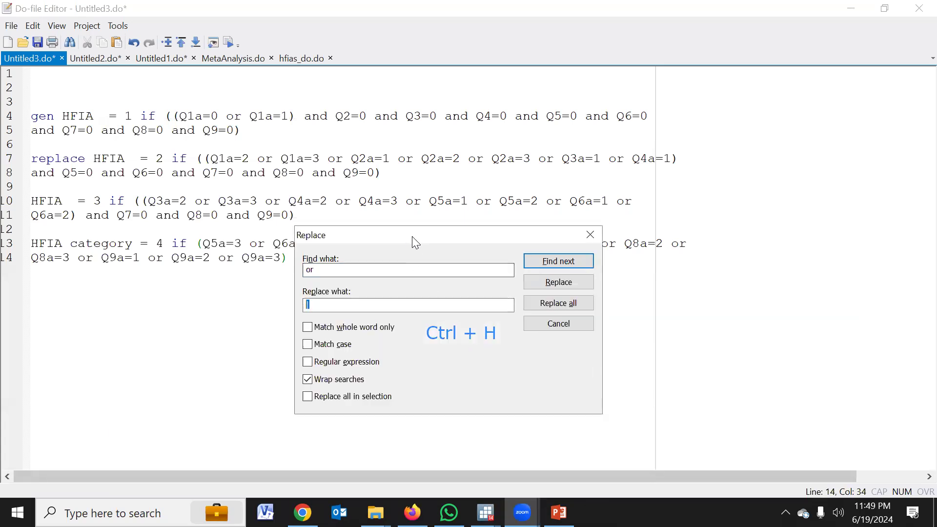
left_click_drag(414, 238, 603, 305)
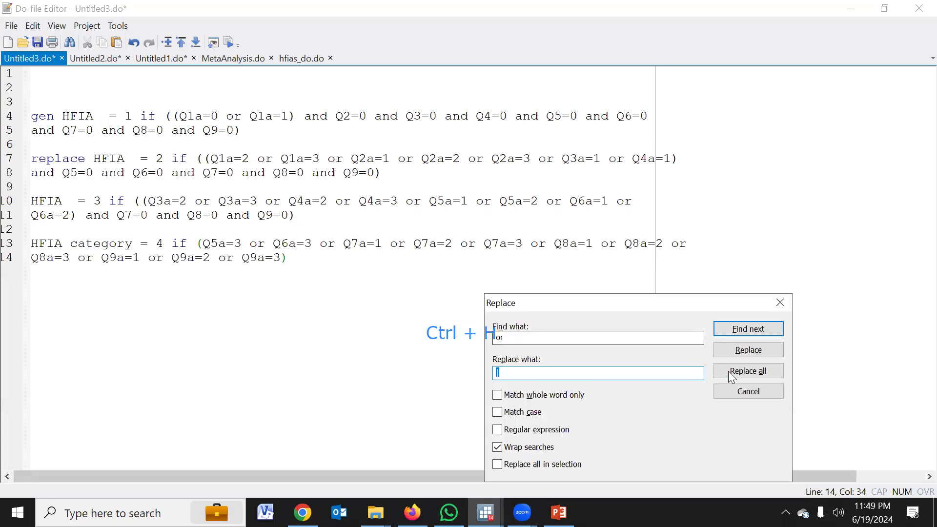
left_click(740, 373)
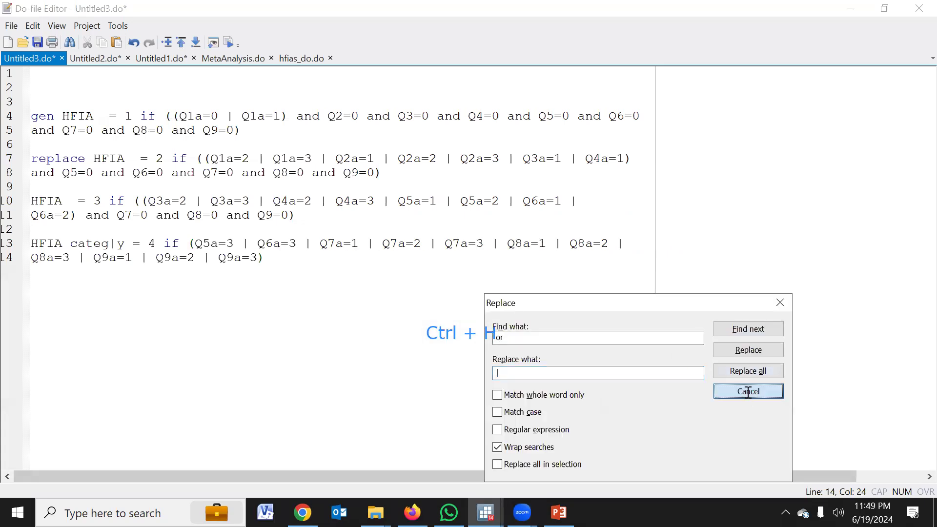
left_click(742, 390)
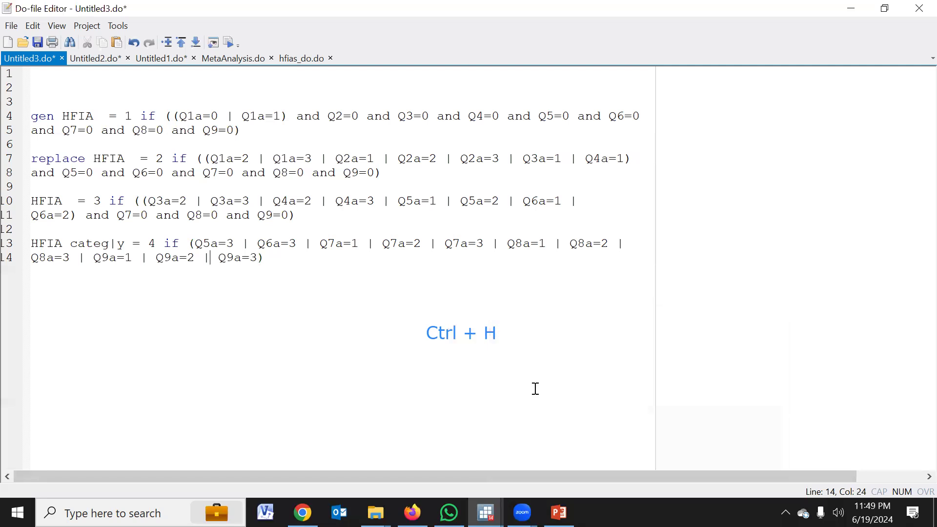
Replace every "and" in the HFIA conditions with "&" and close the Replace dialog.
double_click(323, 174)
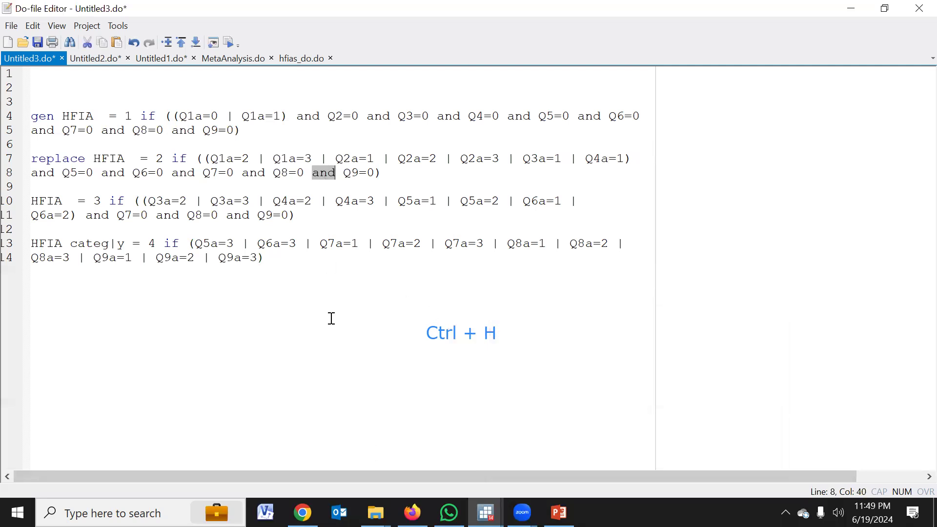
key("ctrl+h")
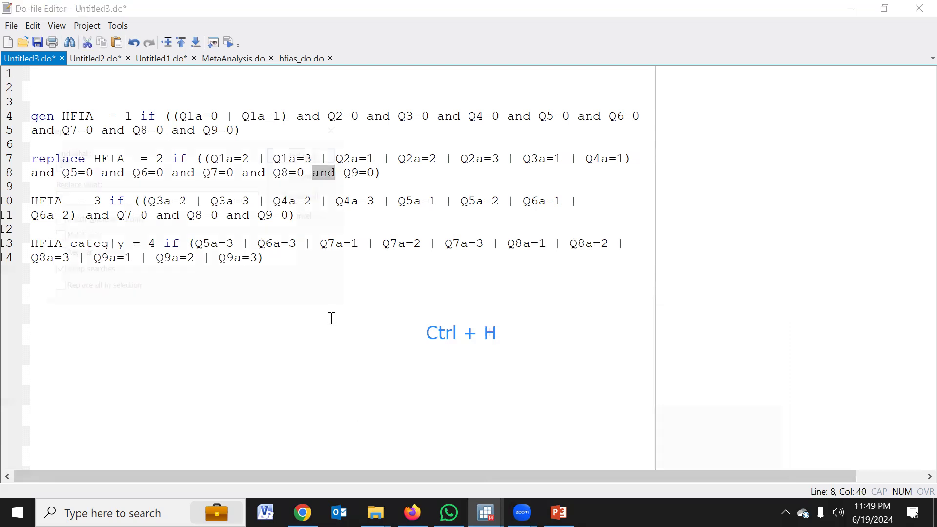
left_click(116, 196)
double_click(62, 163)
left_click(62, 163)
left_click(77, 197)
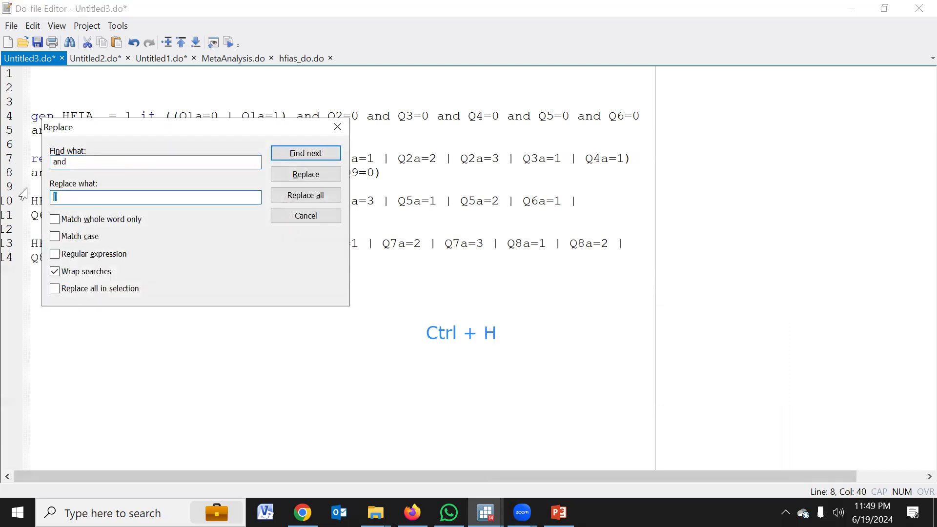
type("&")
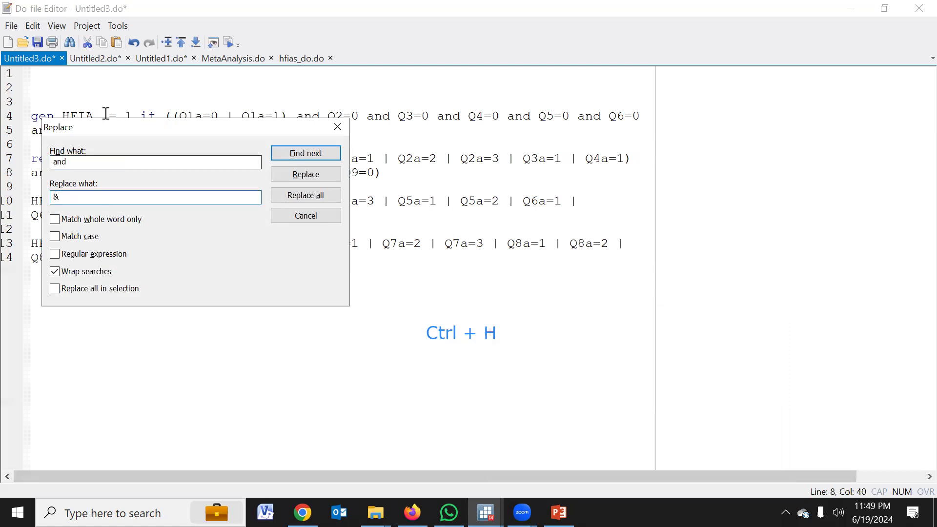
left_click(309, 198)
left_click(308, 217)
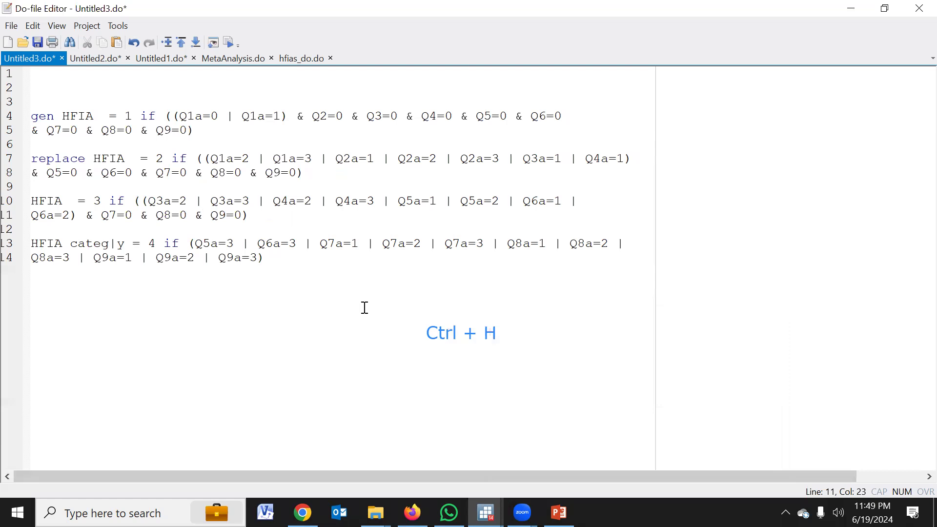
Remove the line break inside each of the four HFIA conditions so every condition sits on a single line.
left_click_drag(141, 118, 198, 131)
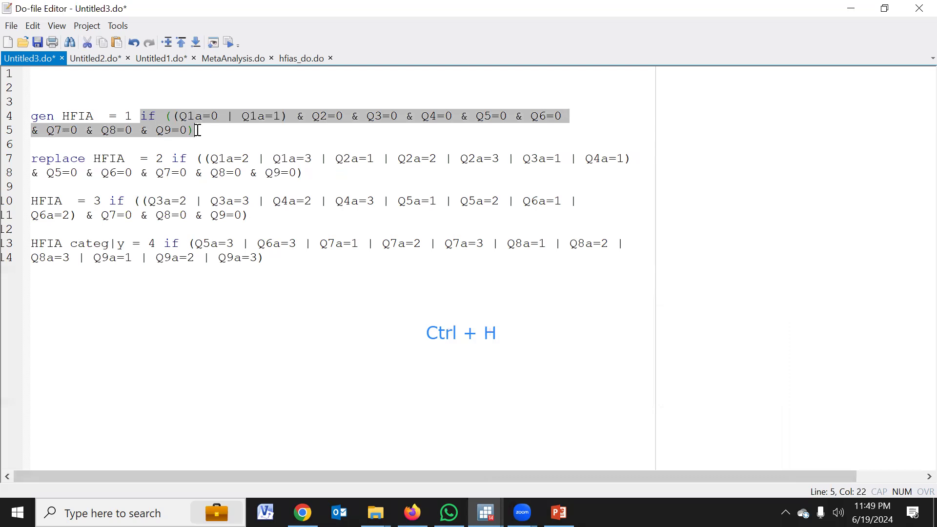
left_click(213, 122)
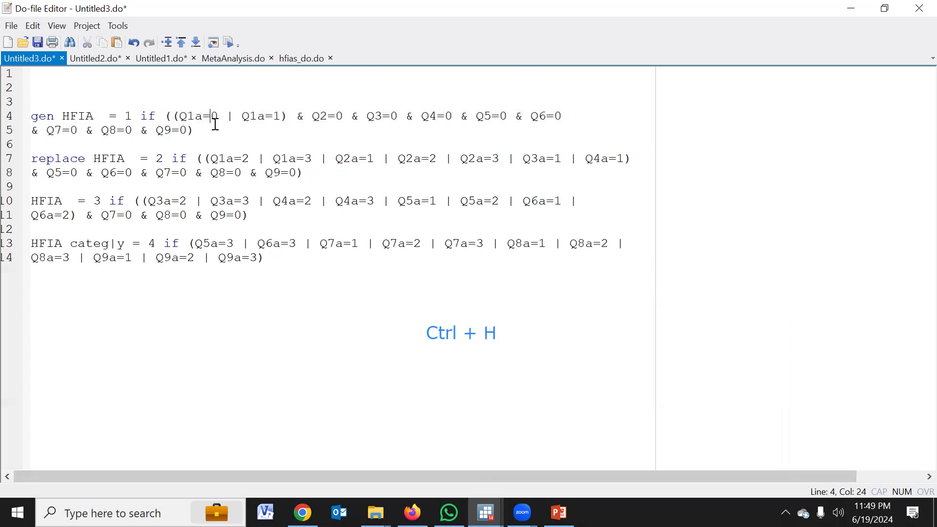
left_click(562, 115)
key("Delete")
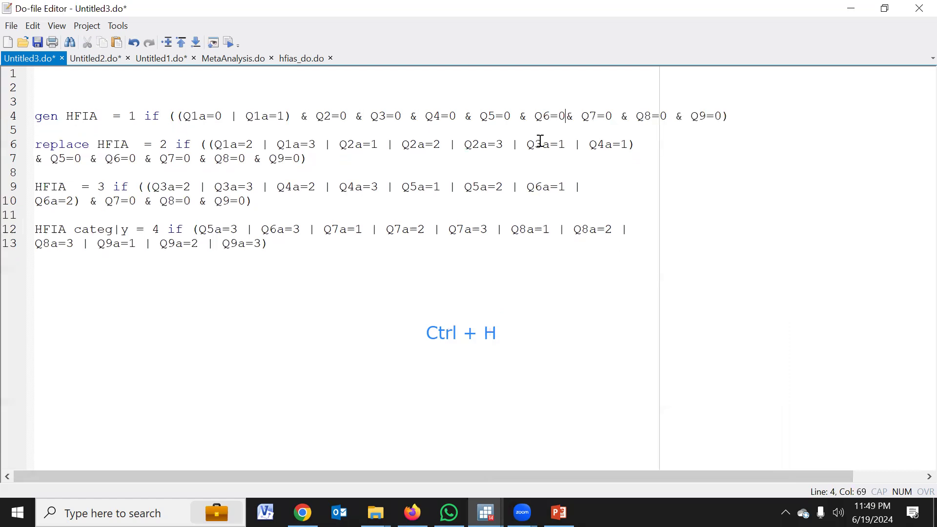
left_click(636, 144)
key("Delete")
left_click(584, 173)
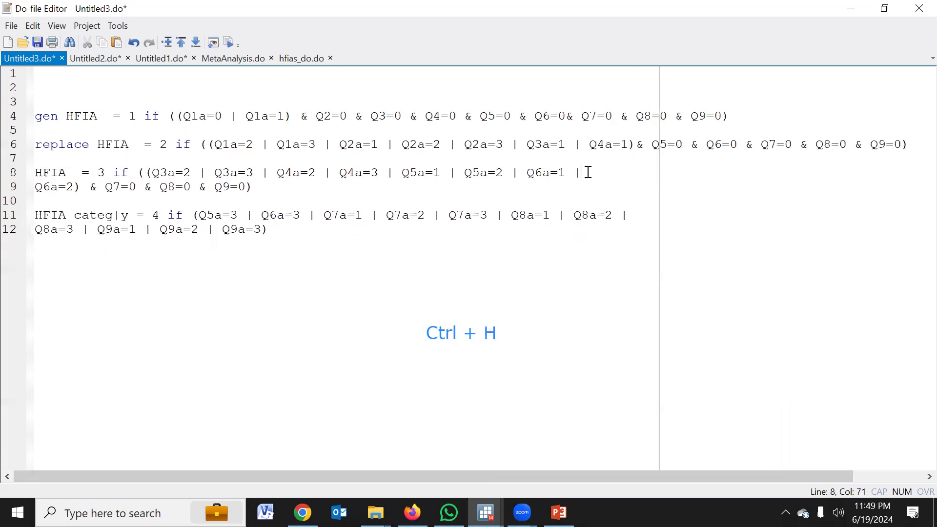
key("Delete")
left_click(645, 203)
key("Delete")
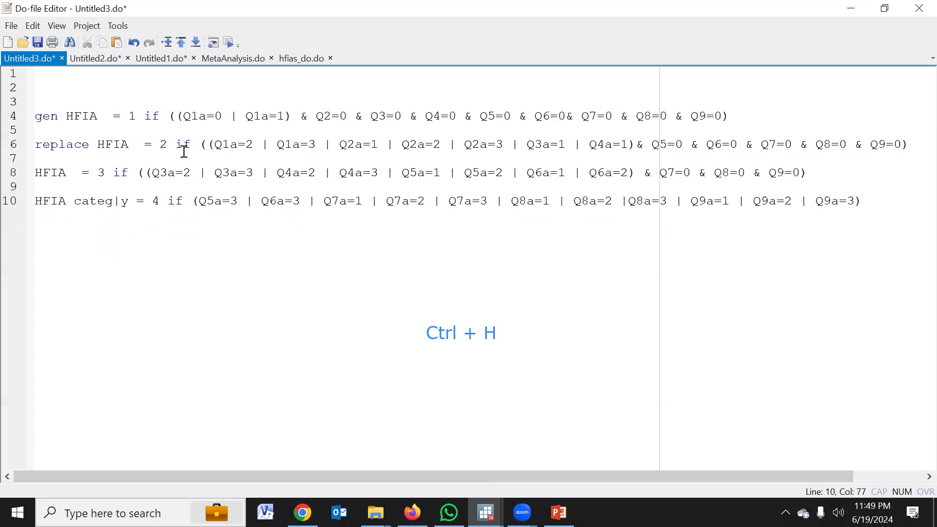
Replace every "=" in the HFIA conditions with "==" and close the Replace dialog.
left_click(208, 119)
left_click(312, 268)
key("ctrl+h")
type("=")
left_click(127, 197)
key("BackSpace")
type("==")
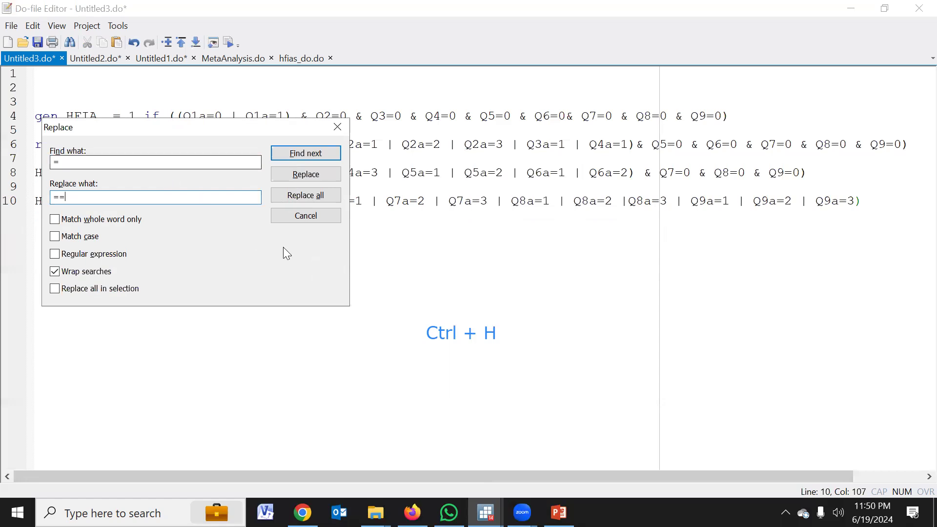
left_click_drag(195, 127, 324, 214)
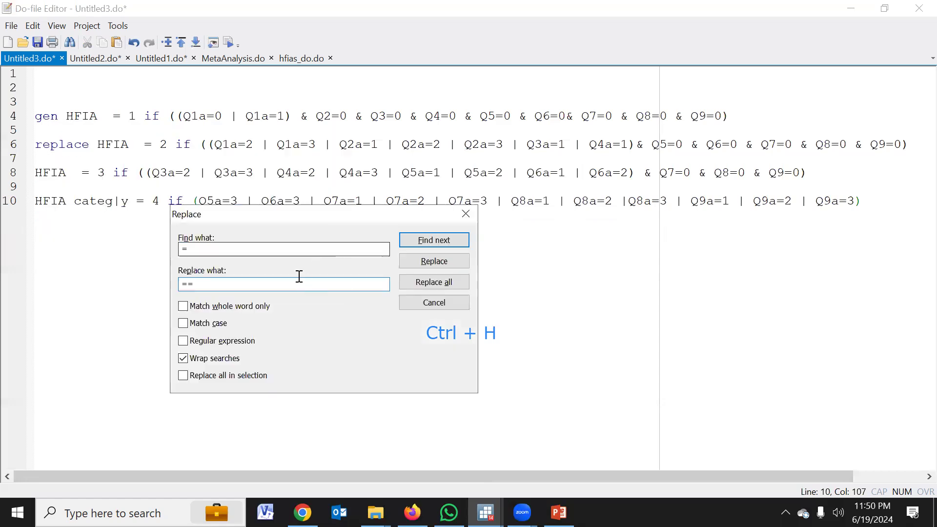
left_click(434, 282)
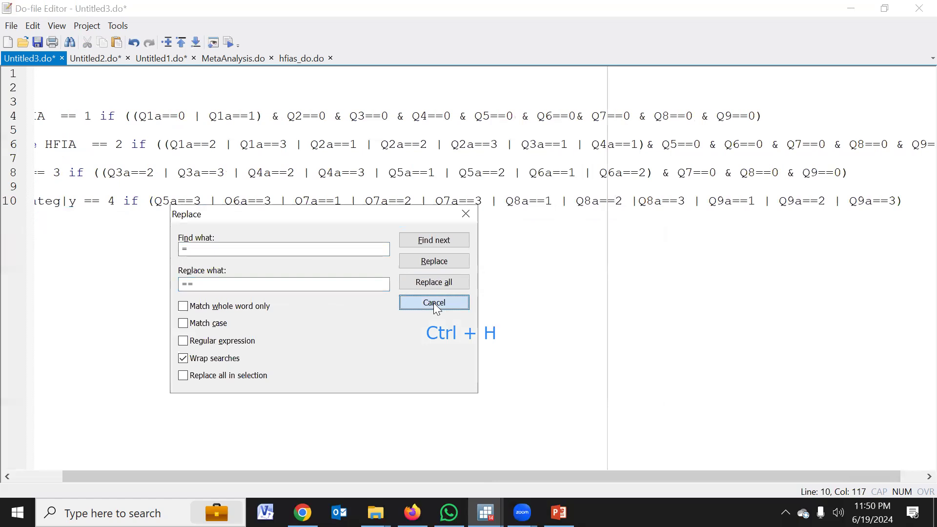
left_click(434, 303)
left_click_drag(235, 474, 111, 472)
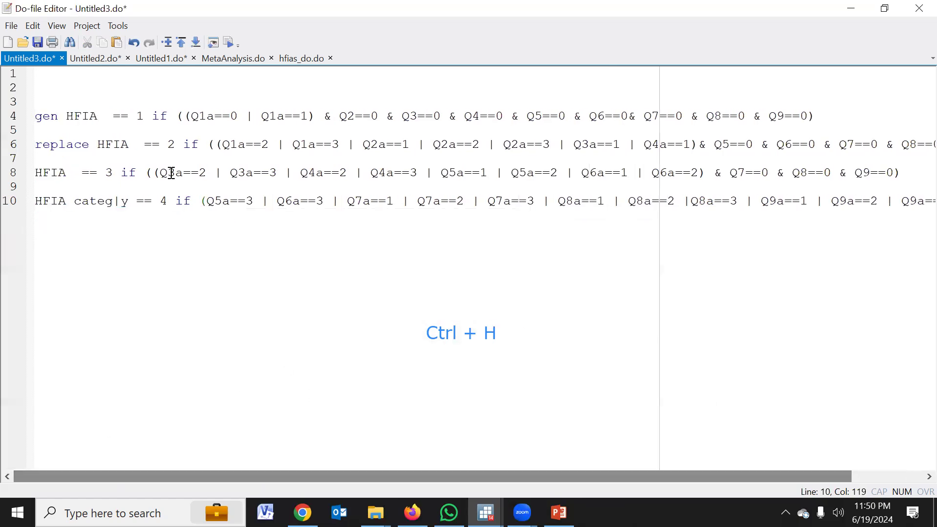
Change the "==" after HFIA back to a single "=" in all four category assignments.
left_click(169, 116)
key("shift+Up")
left_click(121, 116)
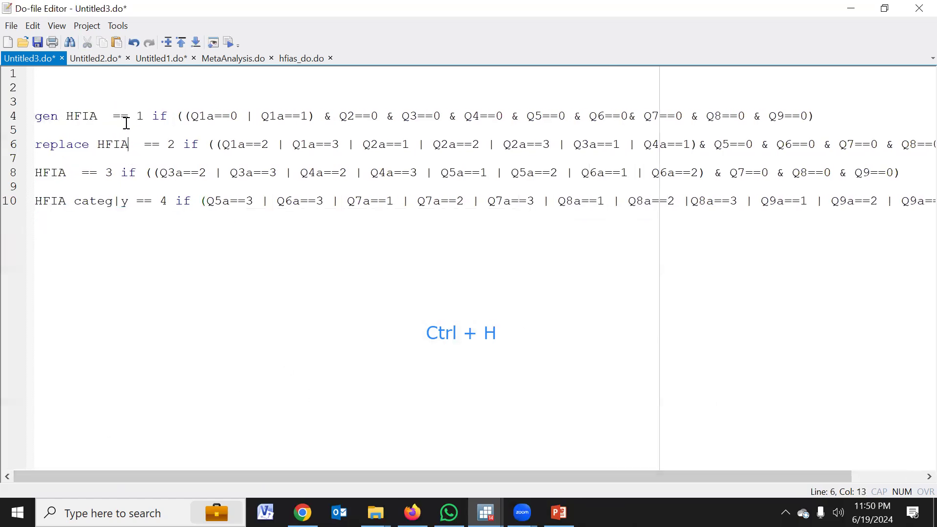
key("BackSpace")
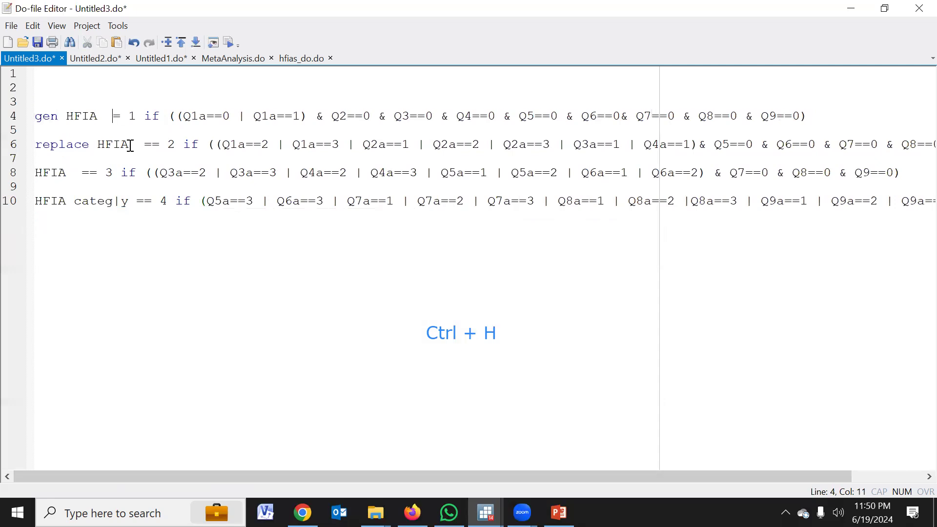
left_click(148, 144)
key("BackSpace")
left_click(89, 173)
key("BackSpace")
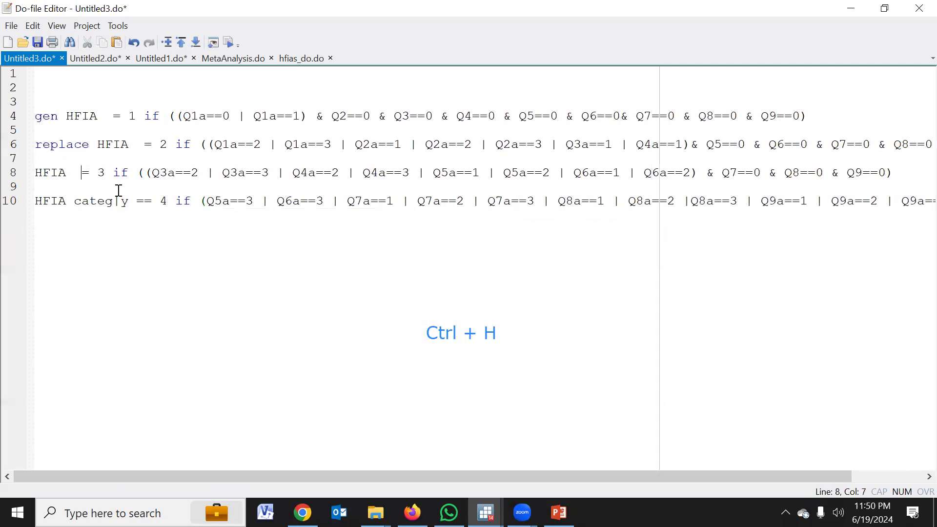
left_click(143, 201)
key("BackSpace")
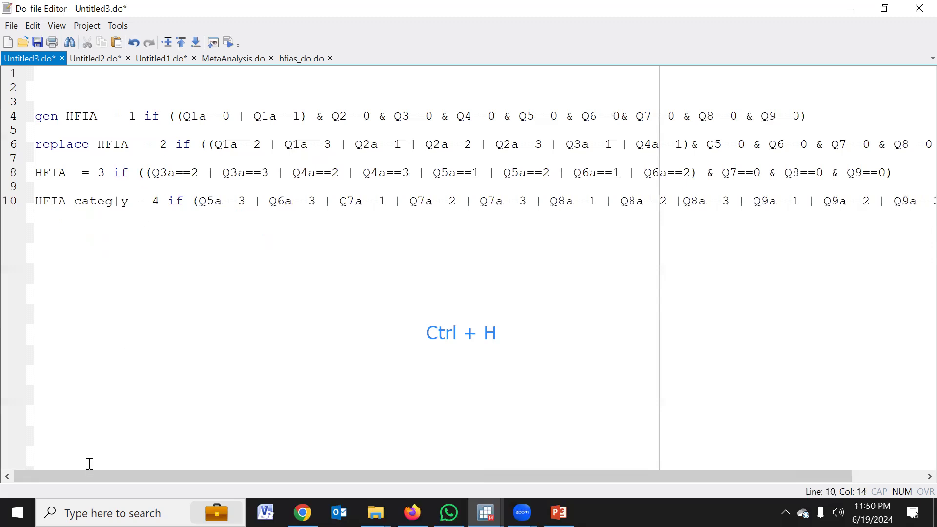
Copy the word "replace" to the start of the category 3 and category 4 command lines.
double_click(68, 146)
key("ctrl+c")
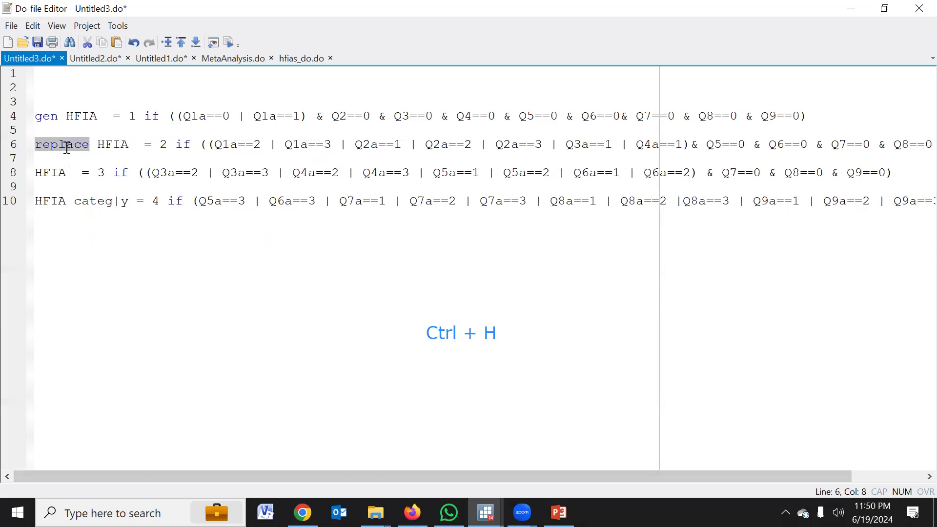
left_click(33, 175)
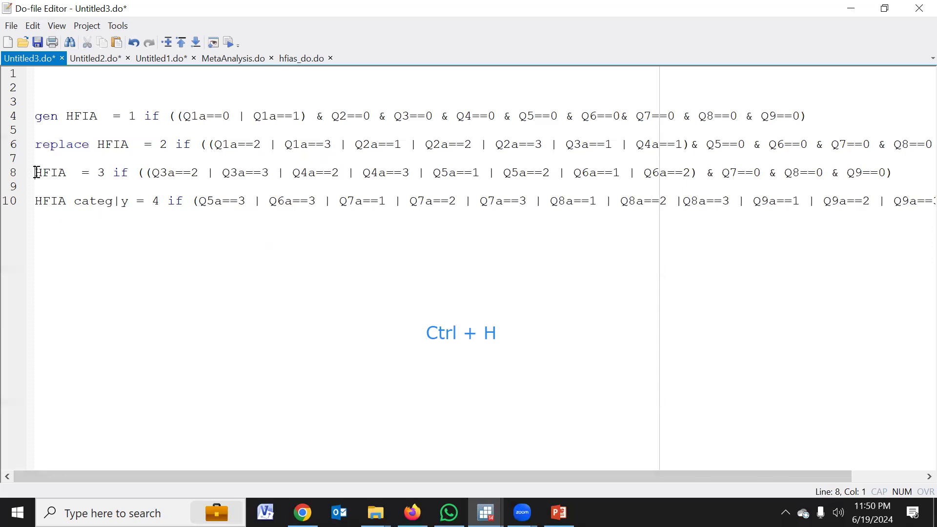
key("ctrl+v")
left_click(38, 201)
key("ctrl+v")
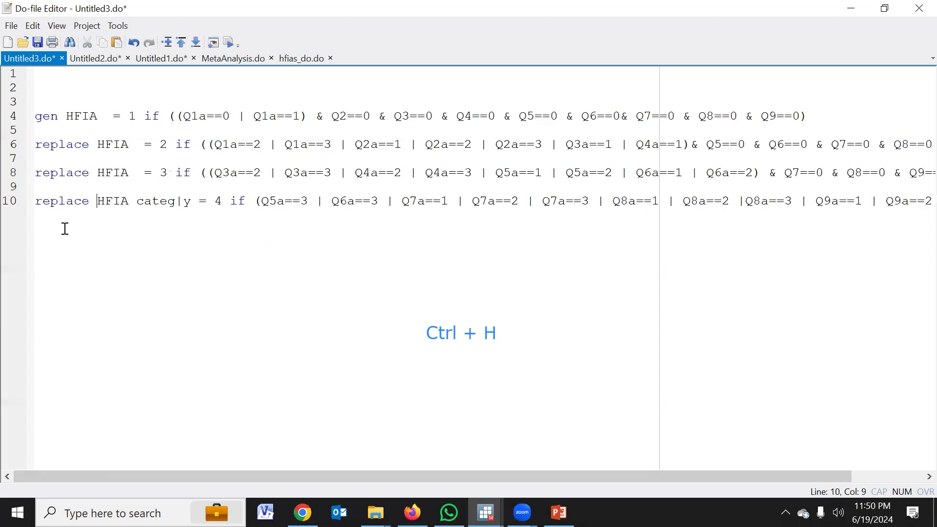
Examine each of the four HFIA commands along its full length in the do-file.
left_click(57, 129)
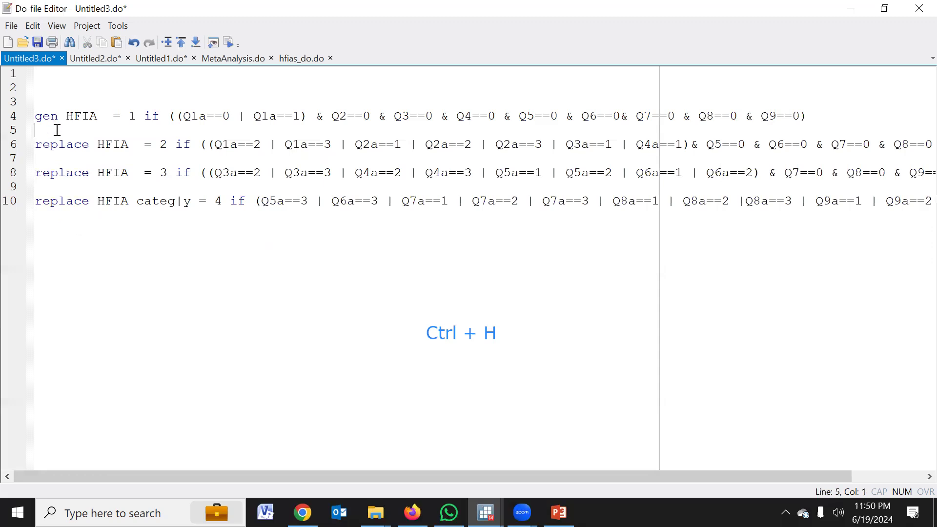
left_click(19, 122)
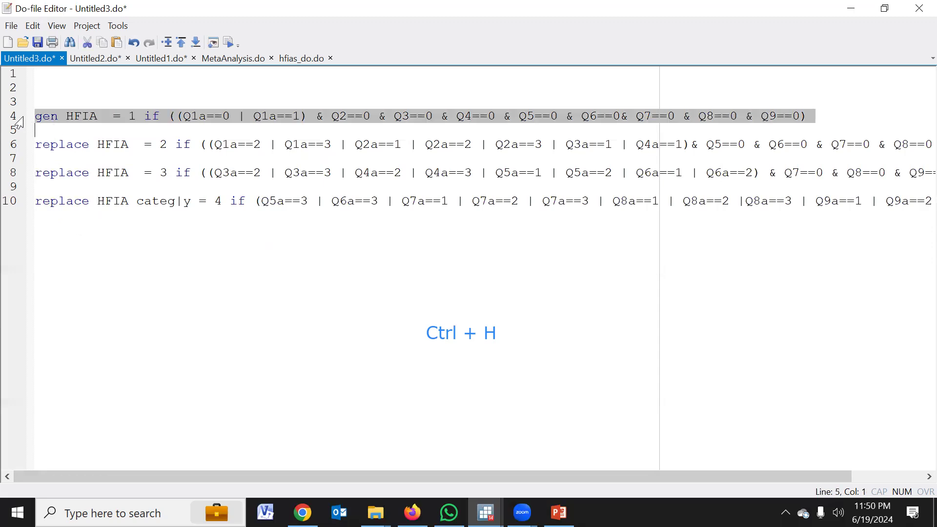
left_click(19, 145)
left_click(18, 176)
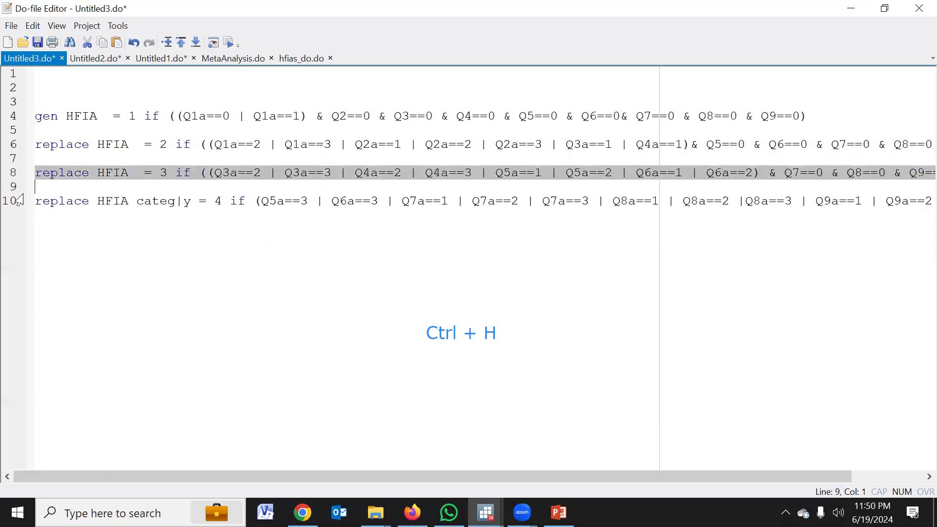
left_click(18, 202)
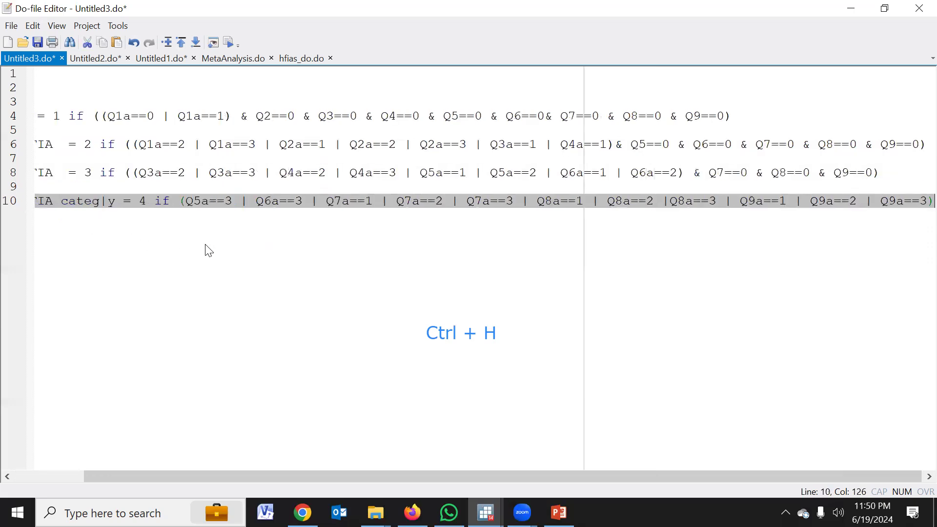
left_click(203, 271)
left_click_drag(122, 477, 4, 482)
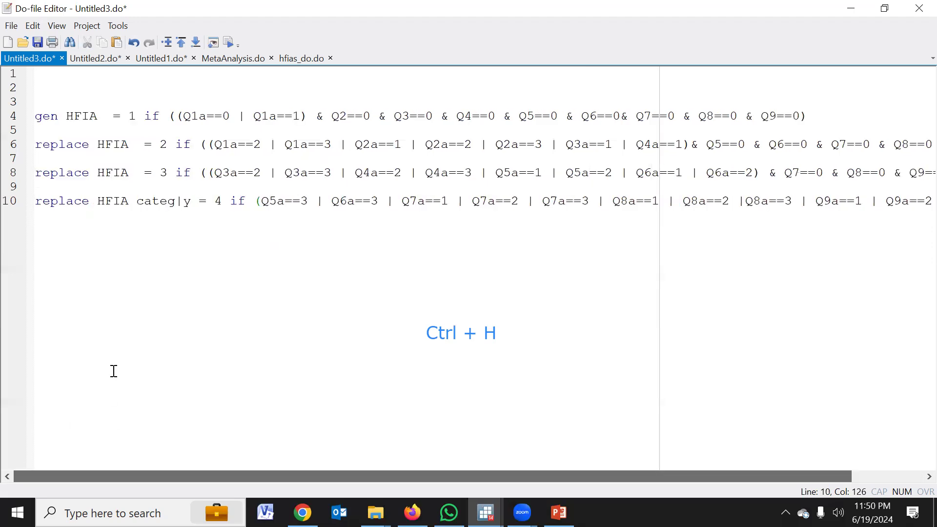
left_click_drag(123, 478, 149, 279)
left_click_drag(189, 476, 109, 364)
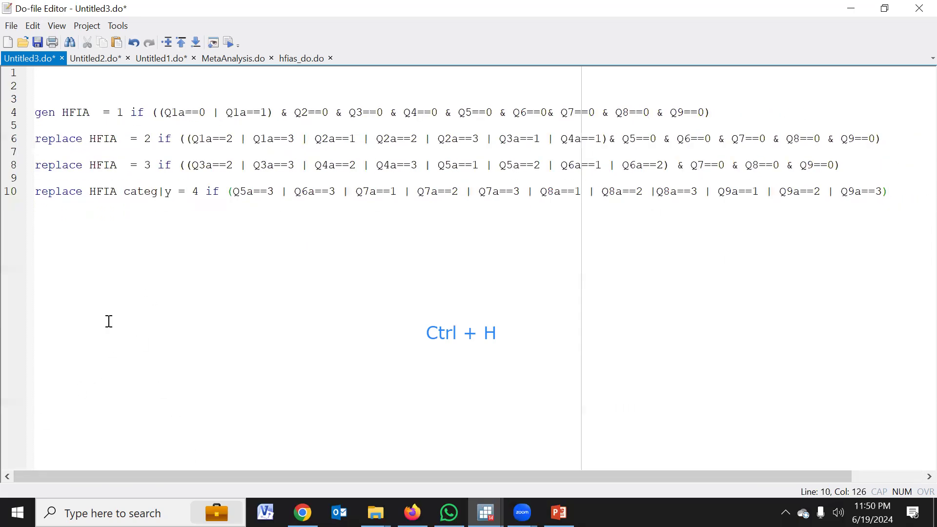
Execute the four HFIA gen and replace commands and show their output in the main Stata window.
left_click_drag(41, 86, 81, 209)
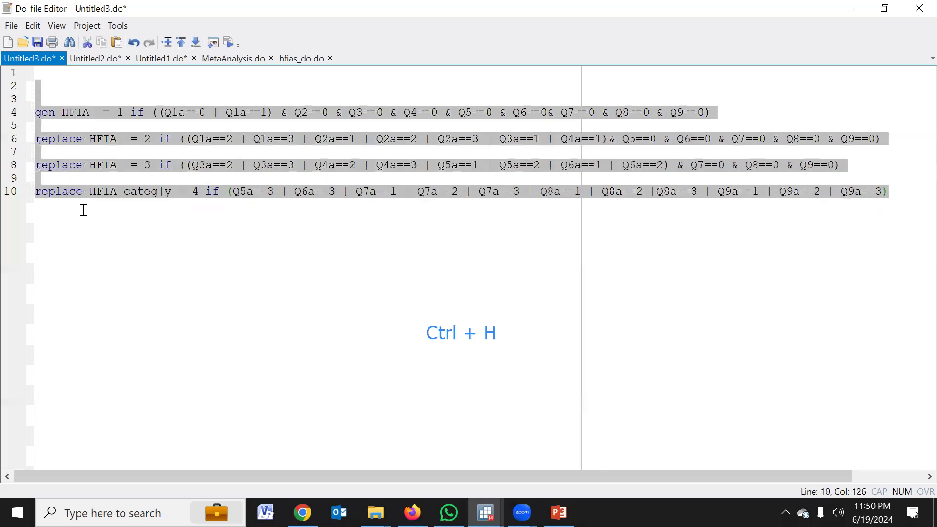
left_click(227, 43)
mouse_move(486, 512)
left_click(326, 448)
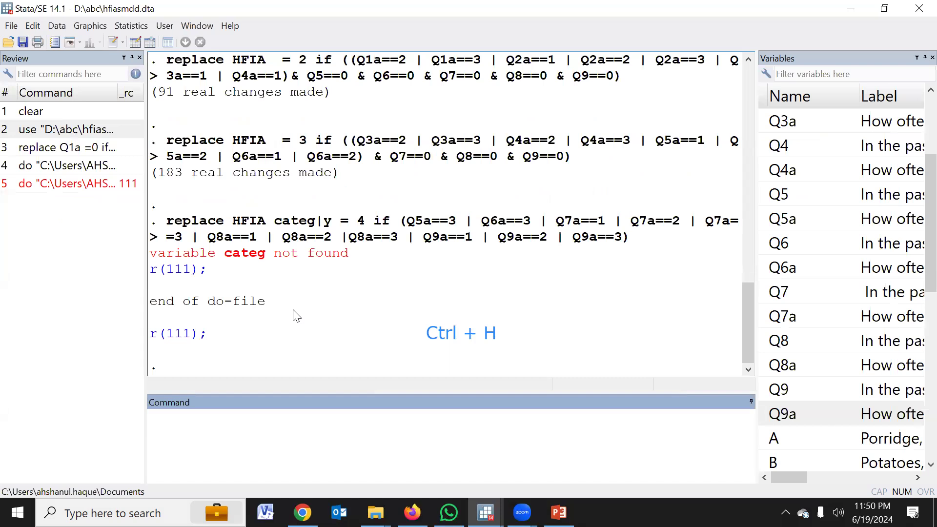
Delete the stray "categ|y" from the category 4 command in the do-file and execute the three replace commands.
key("alt+Tab")
key("Right")
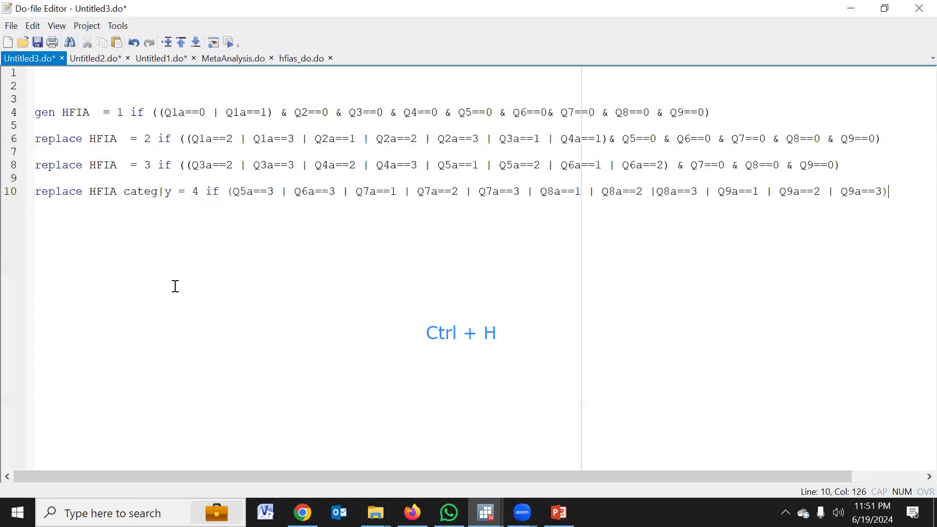
left_click(156, 195)
left_click(167, 192)
left_click_drag(168, 192, 123, 193)
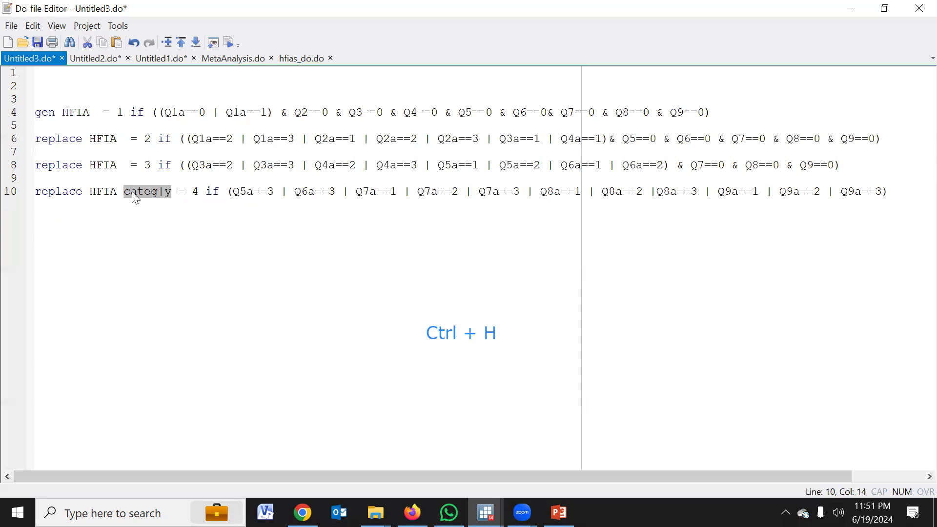
key("Delete")
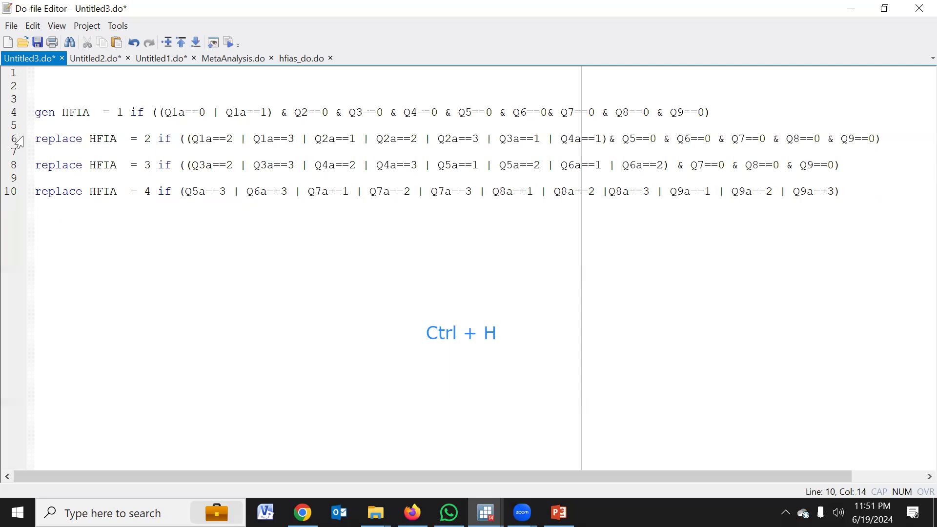
left_click_drag(19, 142, 19, 203)
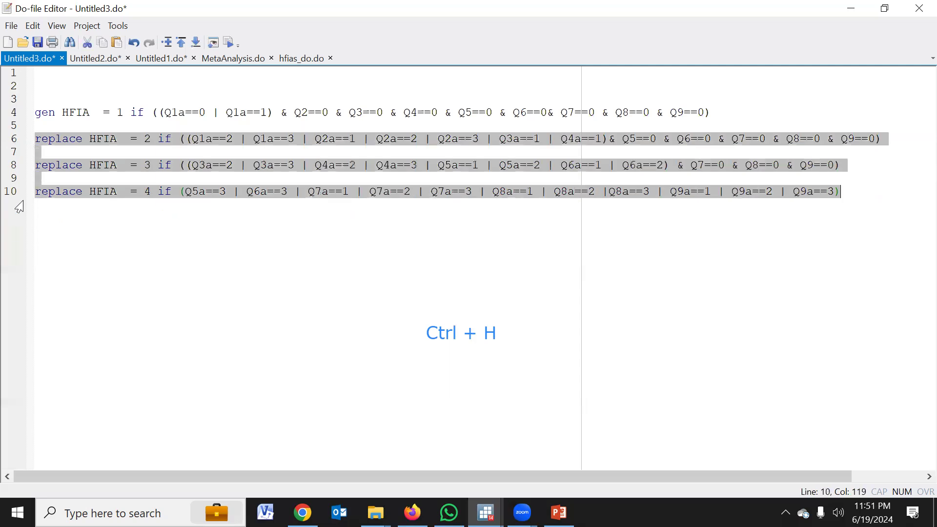
left_click(229, 42)
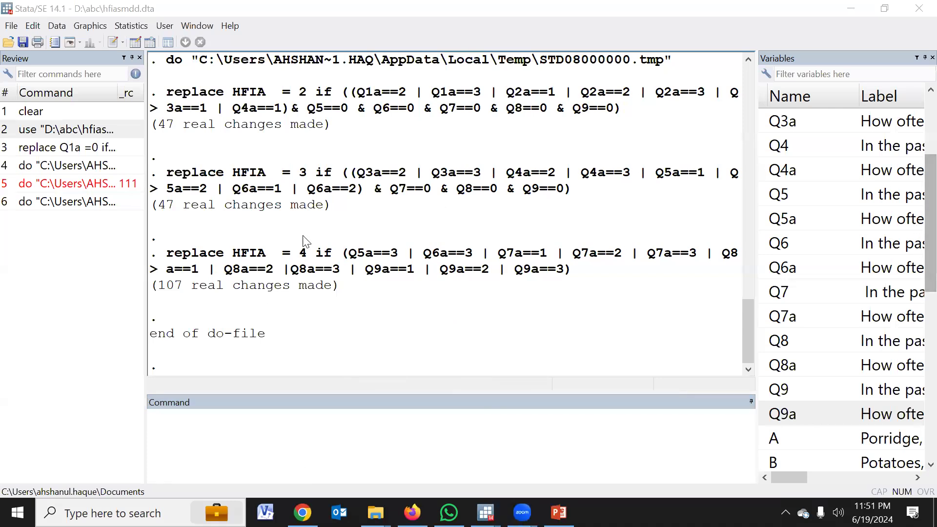
Copy the four HFIA commands from Untitled3.do into Untitled2.do below the "for var" recode line.
mouse_move(486, 513)
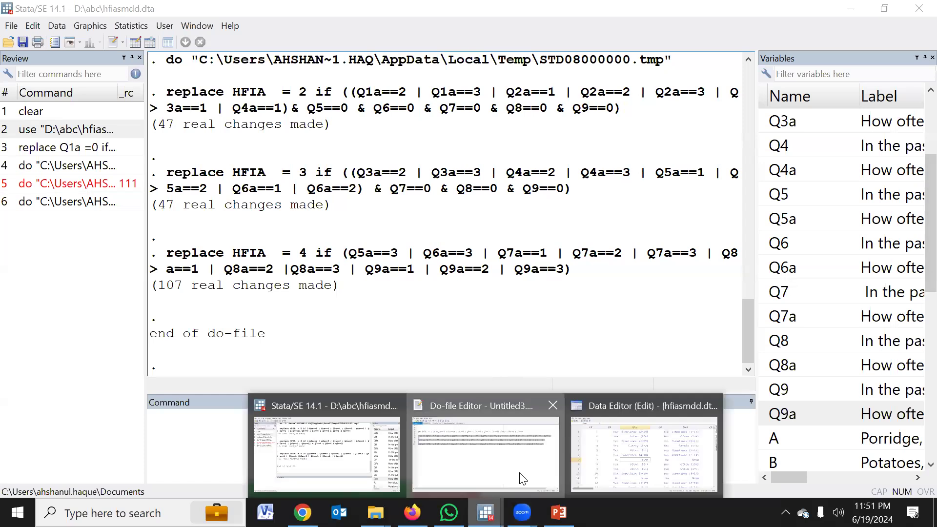
left_click(486, 439)
left_click(73, 97)
key("ctrl+shift+End")
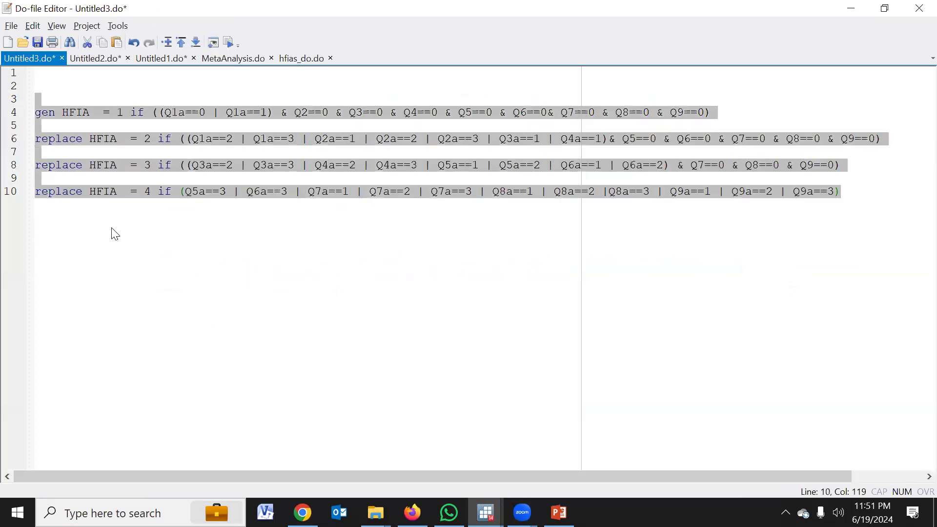
left_click(92, 60)
left_click(55, 141)
key("Return")
key("ctrl+v")
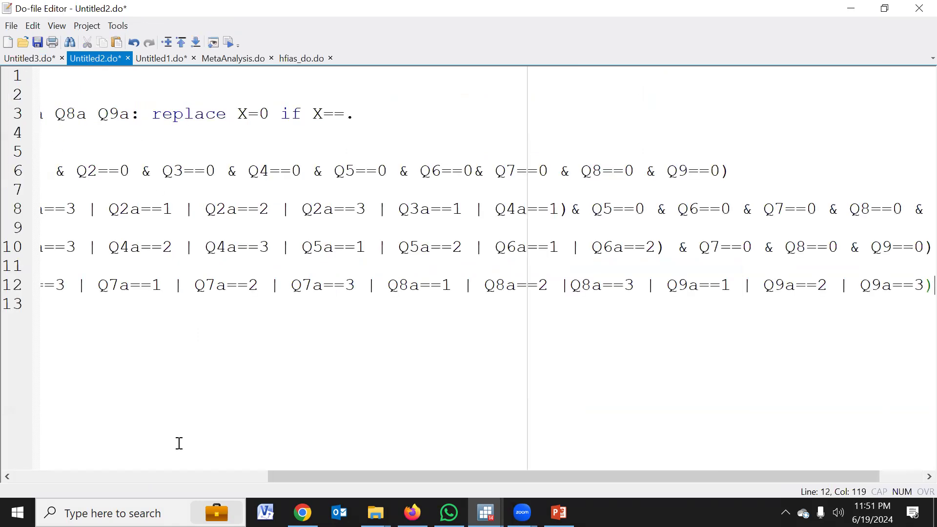
Remove the blank lines between the four HFIA commands in Untitled2.do.
left_click_drag(785, 477, 149, 307)
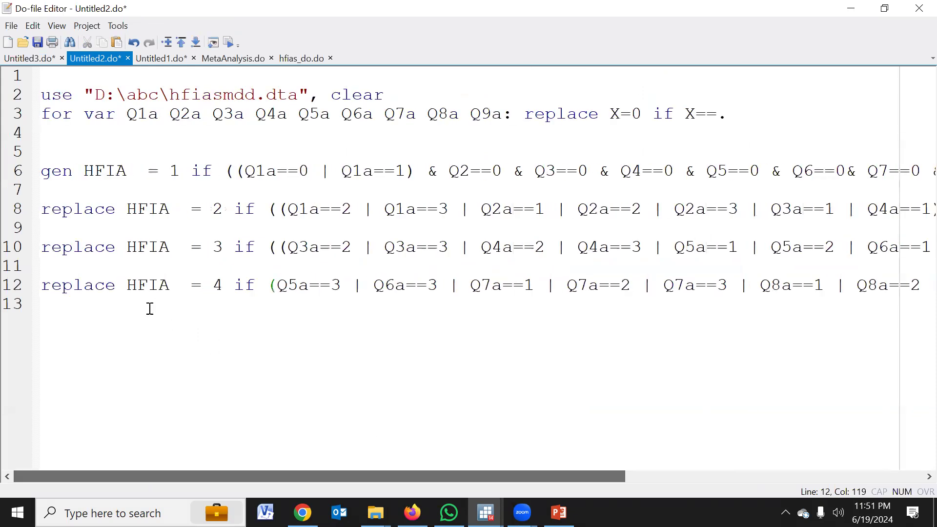
left_click(68, 188)
key("Delete")
left_click(67, 205)
key("Delete")
left_click(70, 227)
key("Delete")
left_click(99, 245)
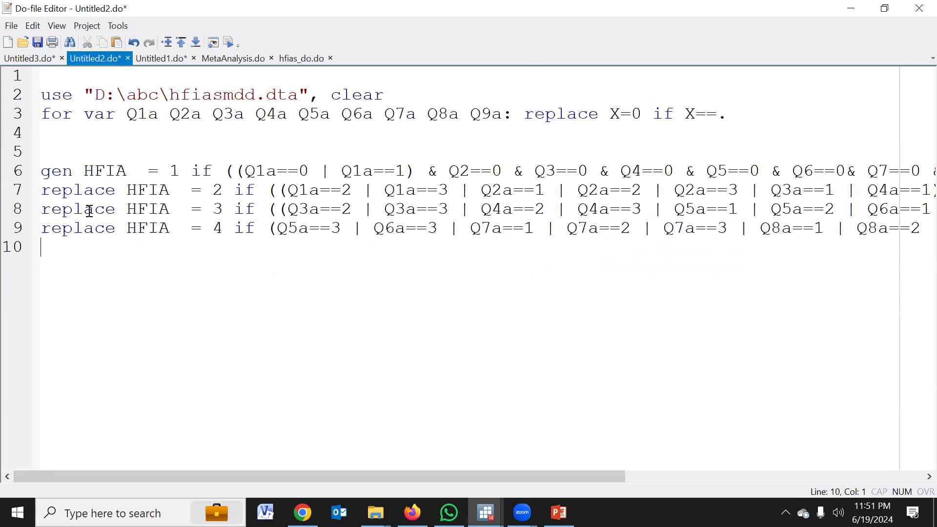
Execute all of Untitled2.do, from loading hfiasmdd.dta to the last HFIA command, and show the output in the main Stata window.
left_click_drag(44, 79, 82, 267)
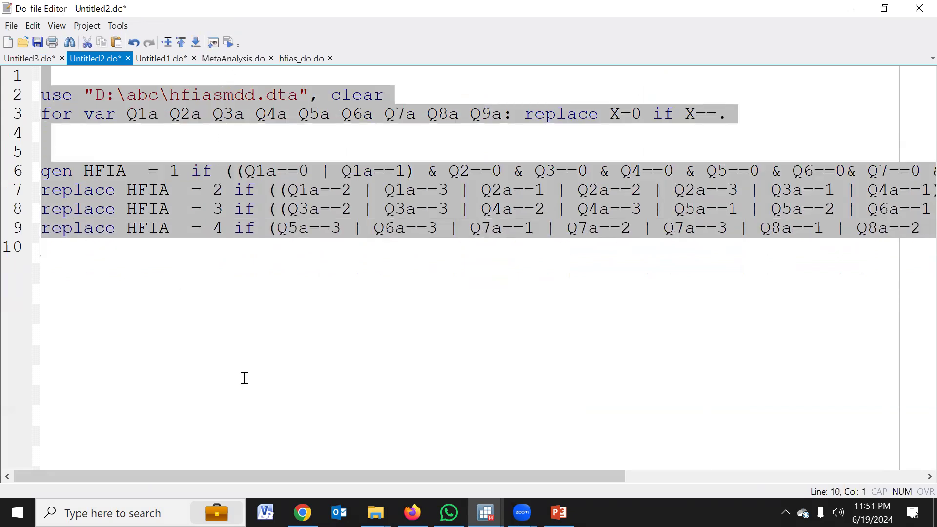
left_click(230, 42)
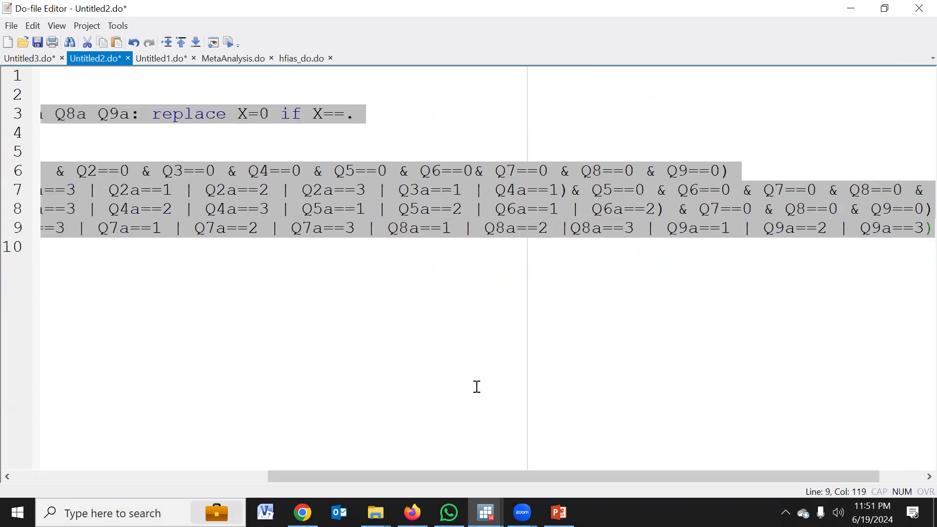
mouse_move(486, 512)
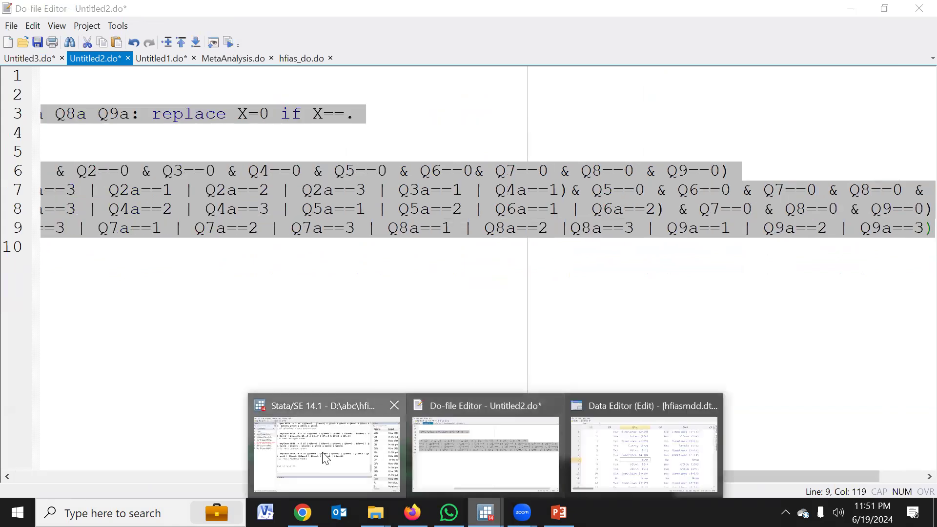
left_click(324, 450)
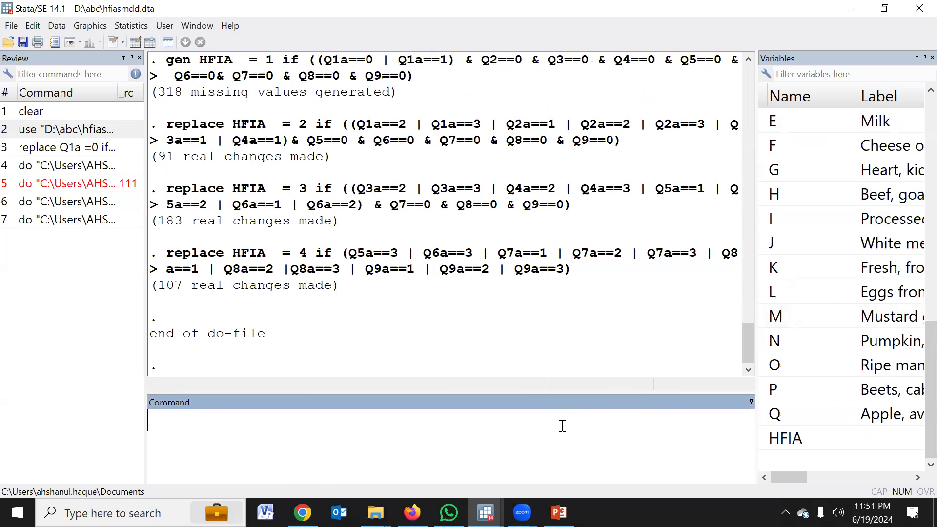
Tabulate the HFIA variable with "tab HFIA" and return to the do-file.
type("tab")
left_click(765, 439)
key("Return")
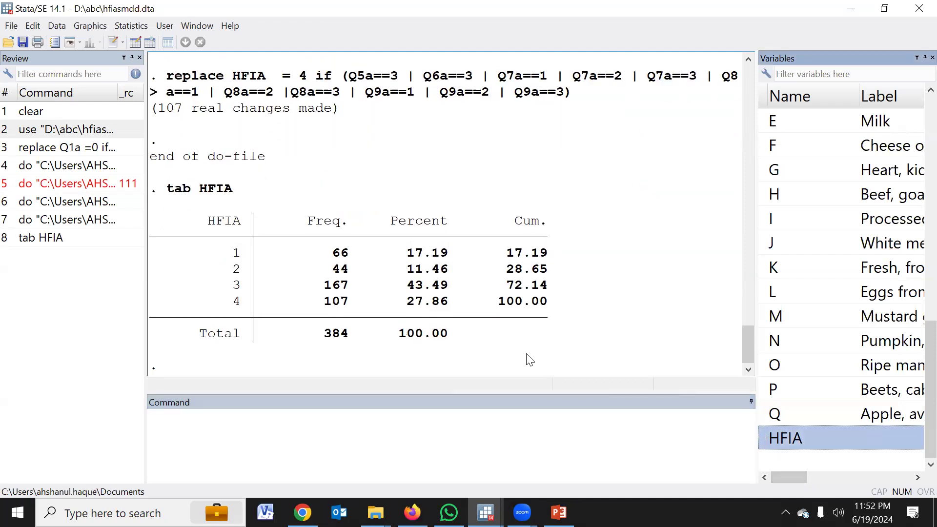
key("alt+Tab")
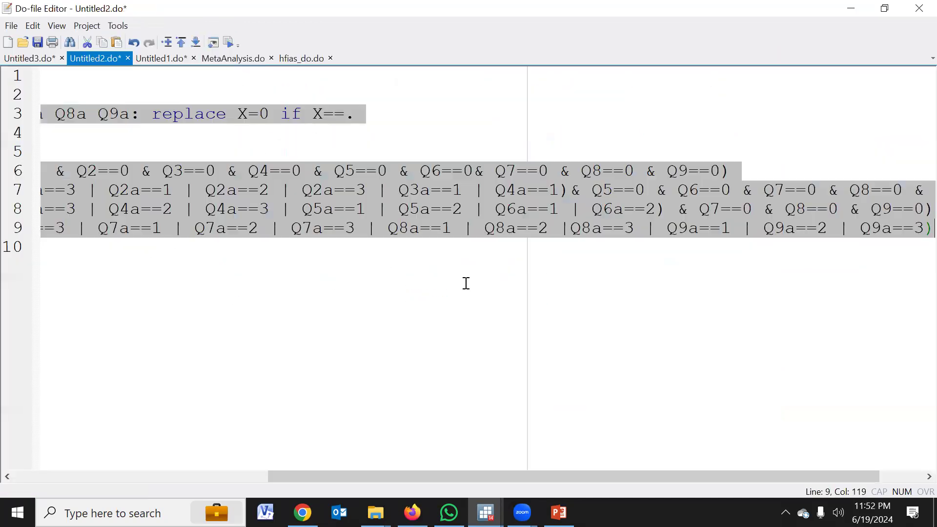
Add a label definition line for HFIA below the HFIA commands, with empty labels for codes 1 to 4 and the replace option.
left_click(91, 286)
key("Return")
type("la de")
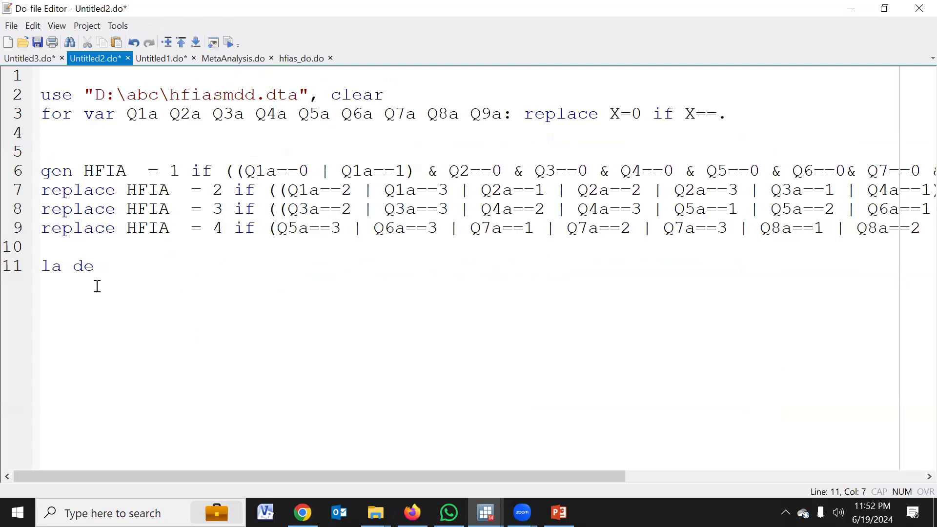
double_click(152, 229)
key("ctrl+c")
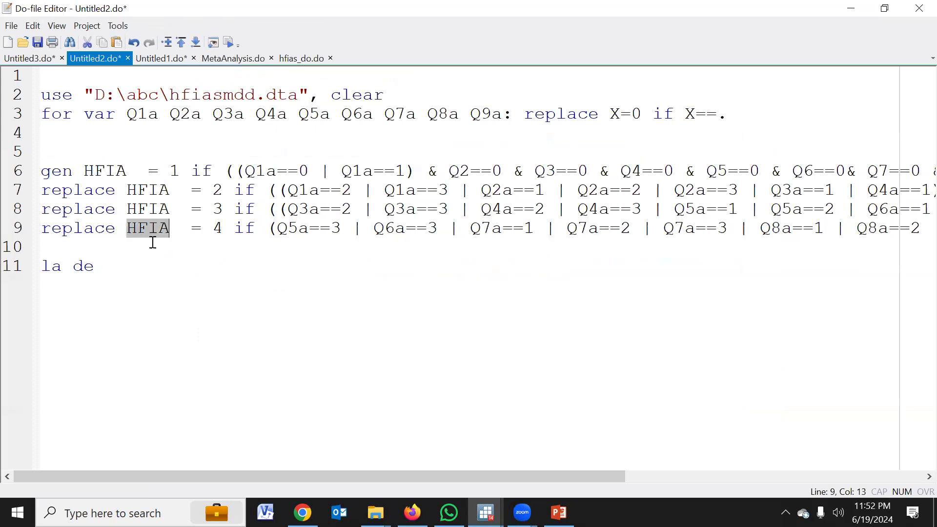
left_click(140, 264)
key("ctrl+v")
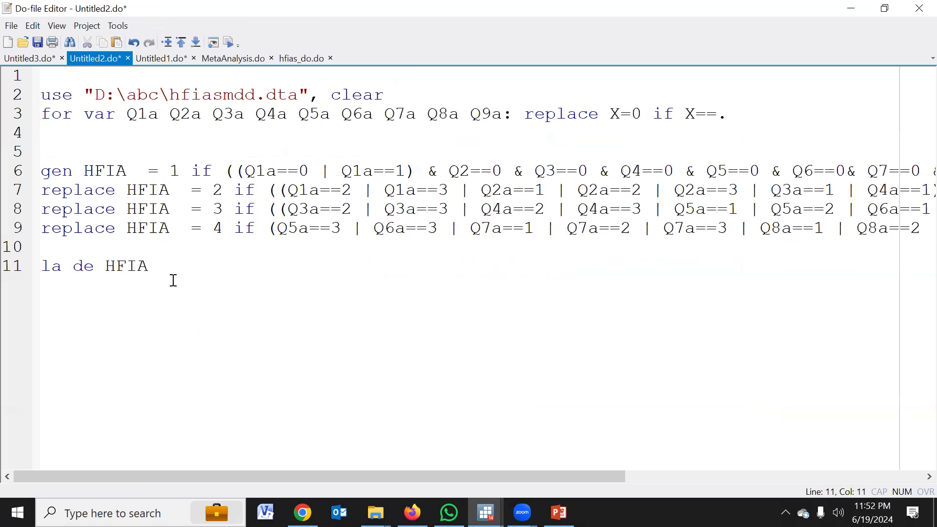
type("1 \"\" 2 \"\" 3 \"\" 4")
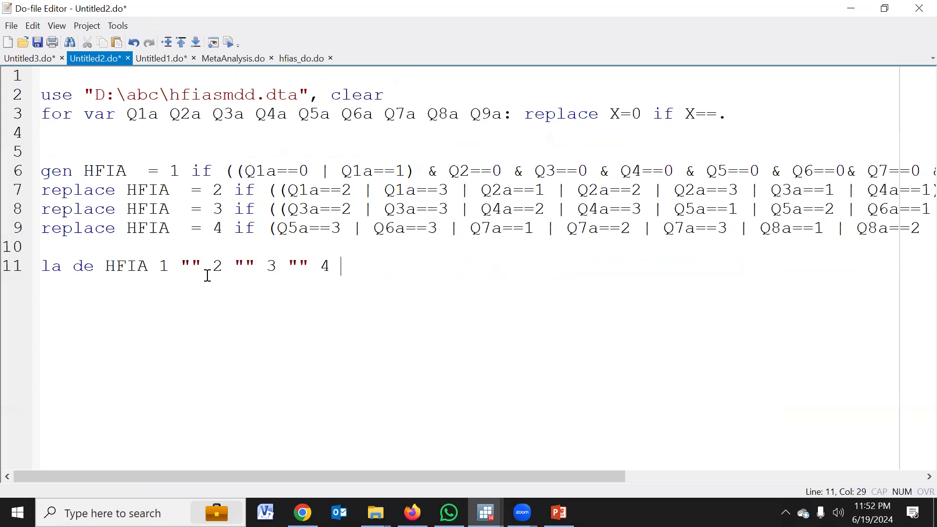
type(" \"\", replace")
key("Return")
Fill in label 1 as "Secure" and label 2 as "Mildly Food Insecure", copying the second from the HFIAS guide PDF in Chrome.
left_click(191, 266)
type("Secure")
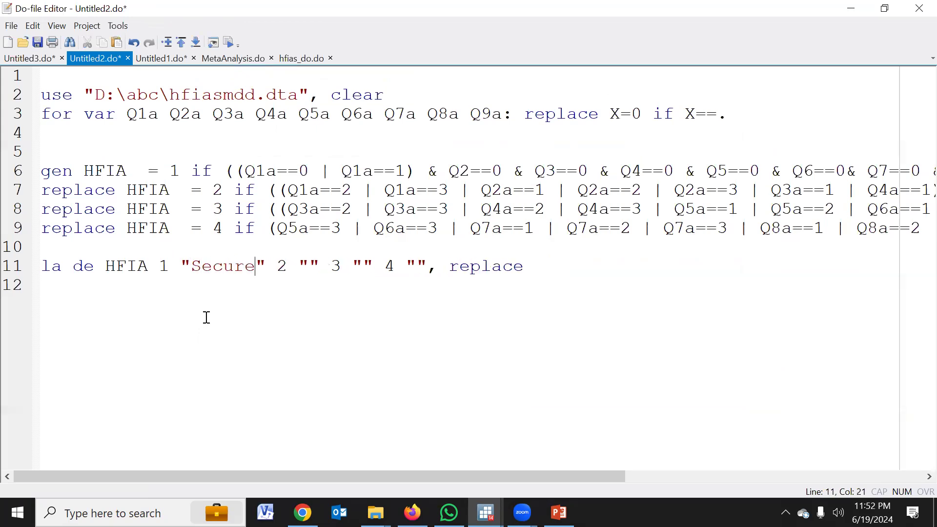
left_click(313, 266)
left_click(302, 513)
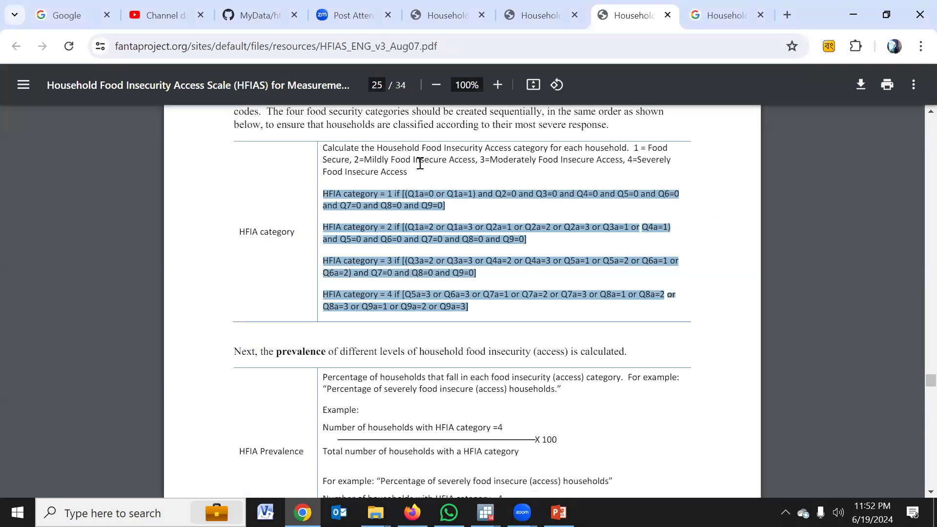
left_click_drag(365, 160, 438, 164)
key("ctrl+c")
key("alt+Tab")
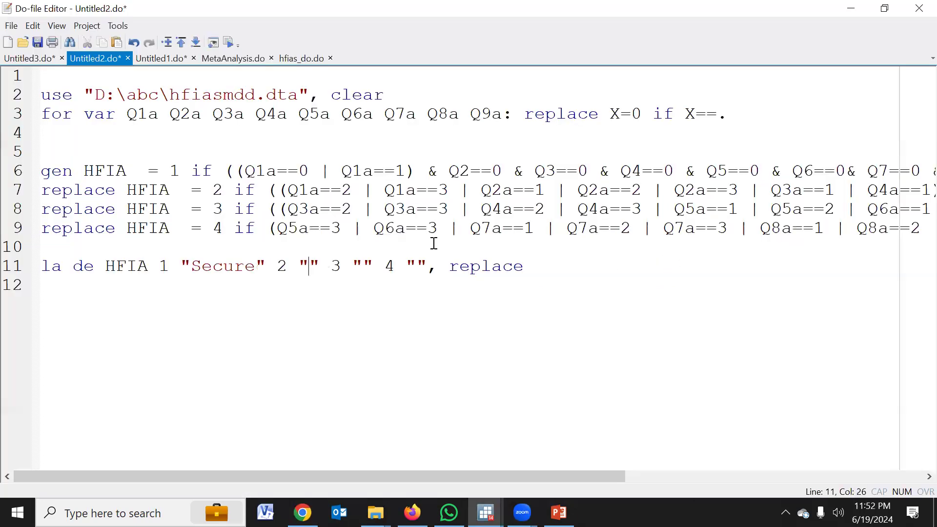
key("ctrl+v")
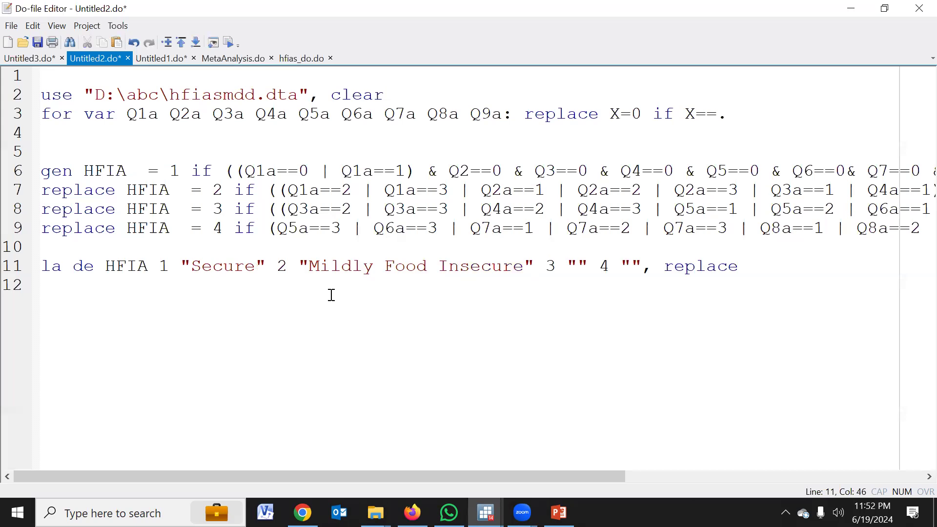
Copy "=Moderately Food Insecure" from the HFIAS guide PDF in Chrome into the label for code 3.
key("alt+Tab")
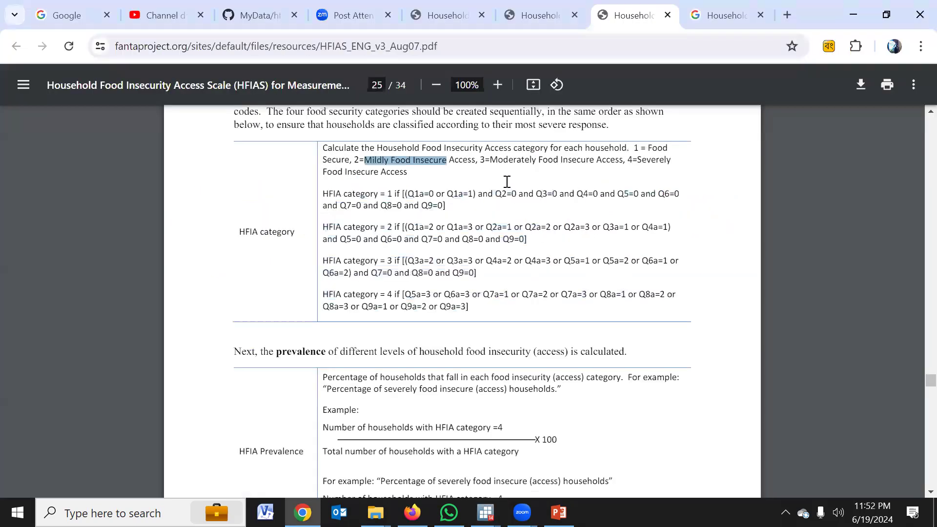
left_click_drag(486, 160, 594, 160)
key("ctrl+c")
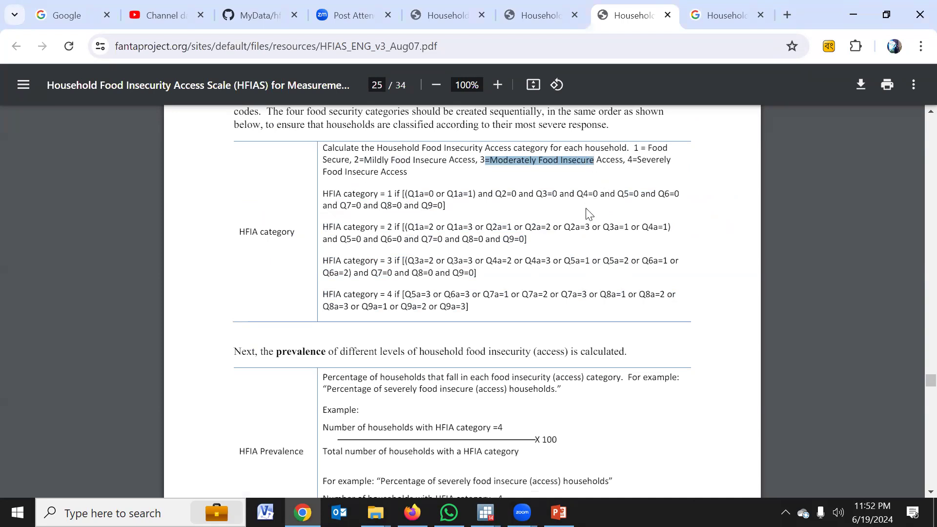
key("alt+Tab")
left_click(577, 266)
key("ctrl+v")
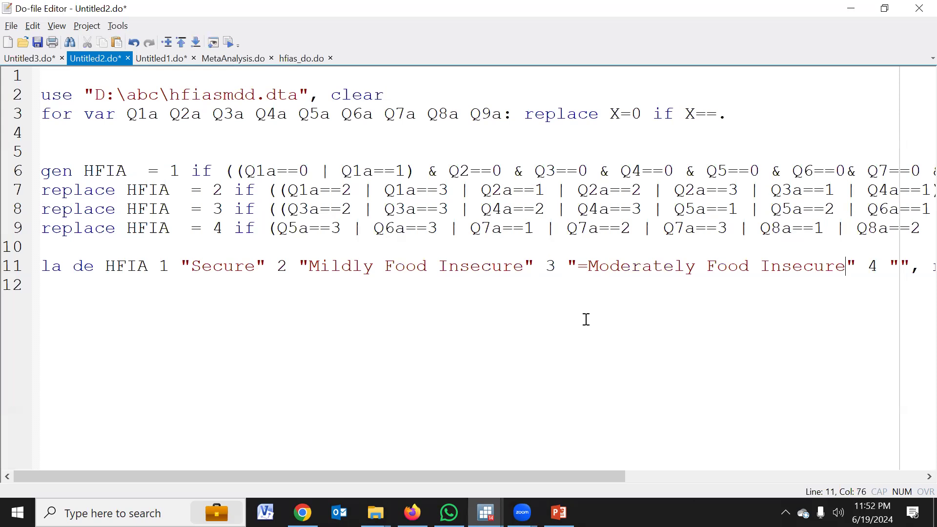
Copy "Severely Food Insecure" from the HFIAS guide PDF in Chrome into the label for code 4.
key("alt+Tab")
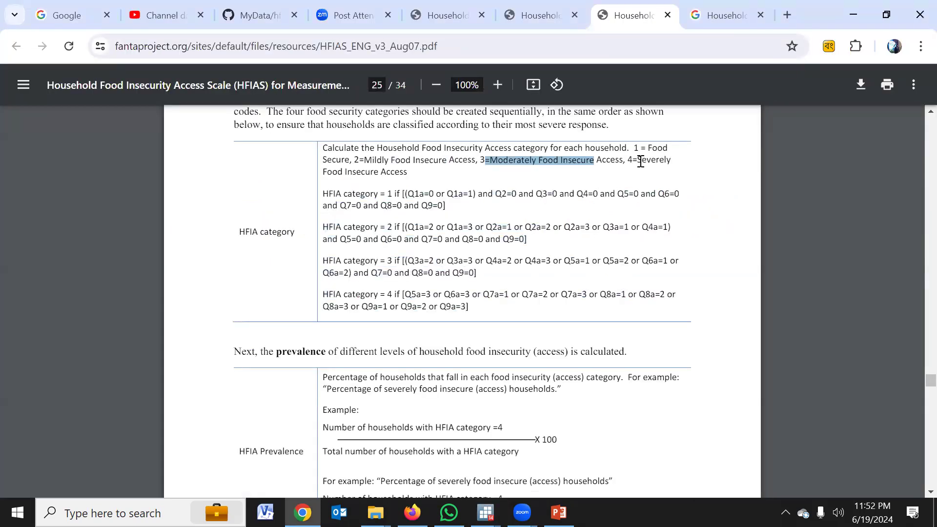
left_click_drag(639, 160, 380, 173)
key("ctrl+c")
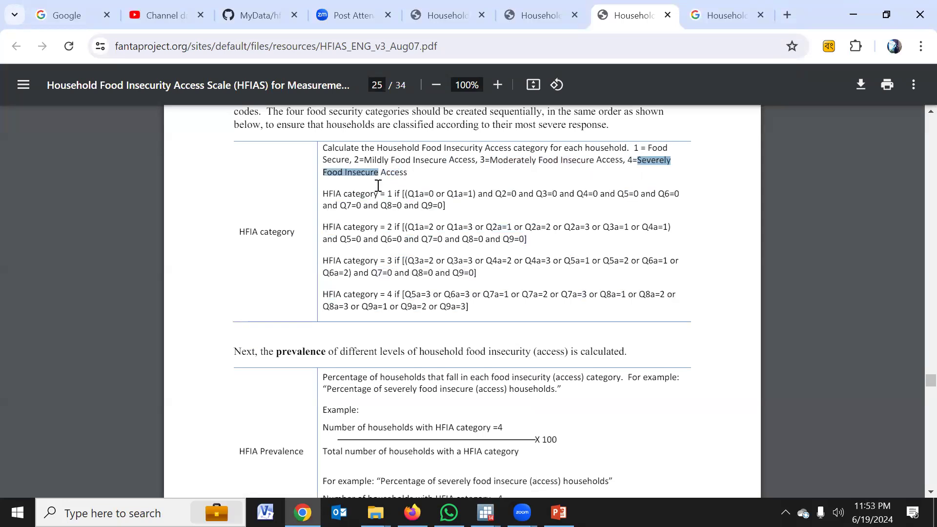
key("alt+Tab")
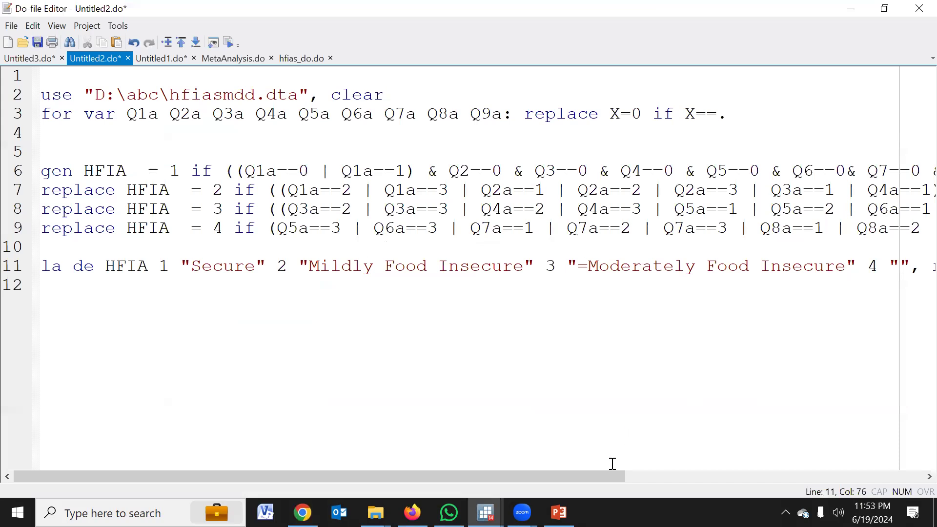
left_click_drag(600, 477, 684, 477)
left_click(776, 266)
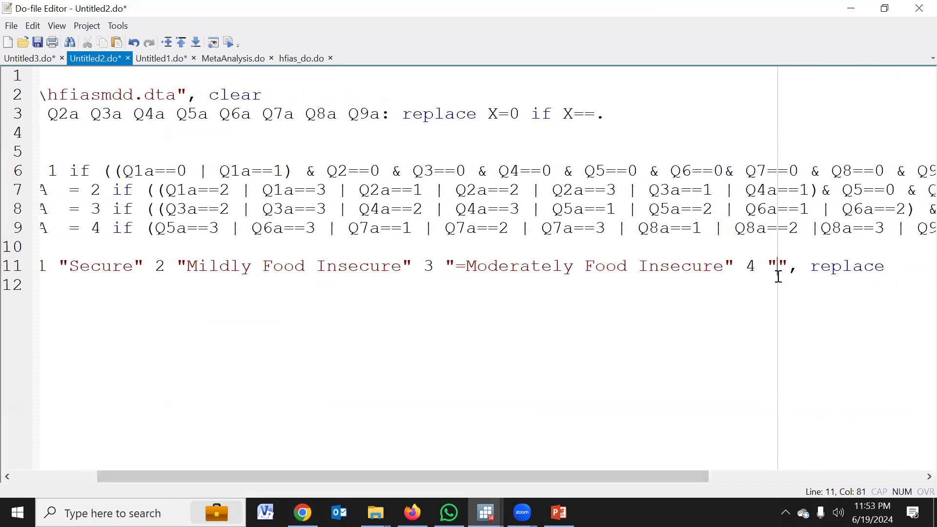
key("ctrl+v")
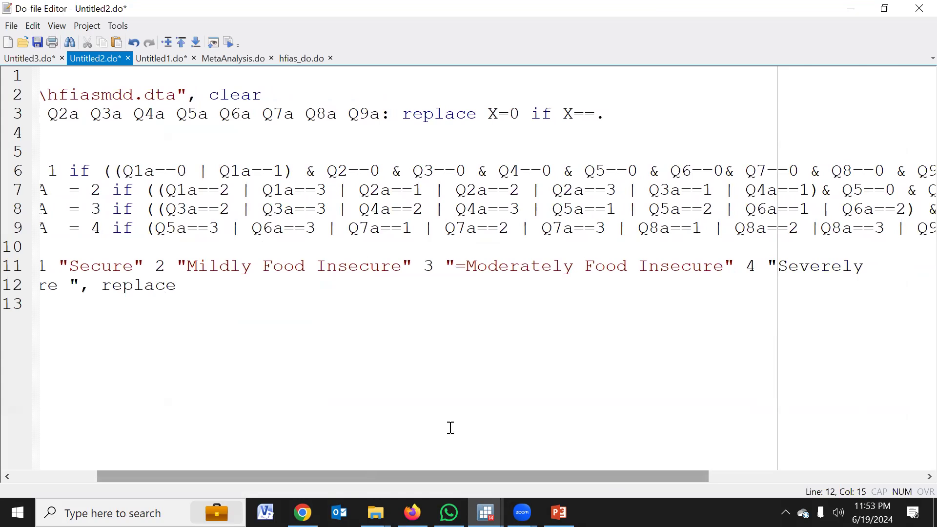
Join the broken label definition back into a single line by removing the line break before "Food Insecure".
left_click_drag(444, 478, 360, 477)
left_click(43, 287)
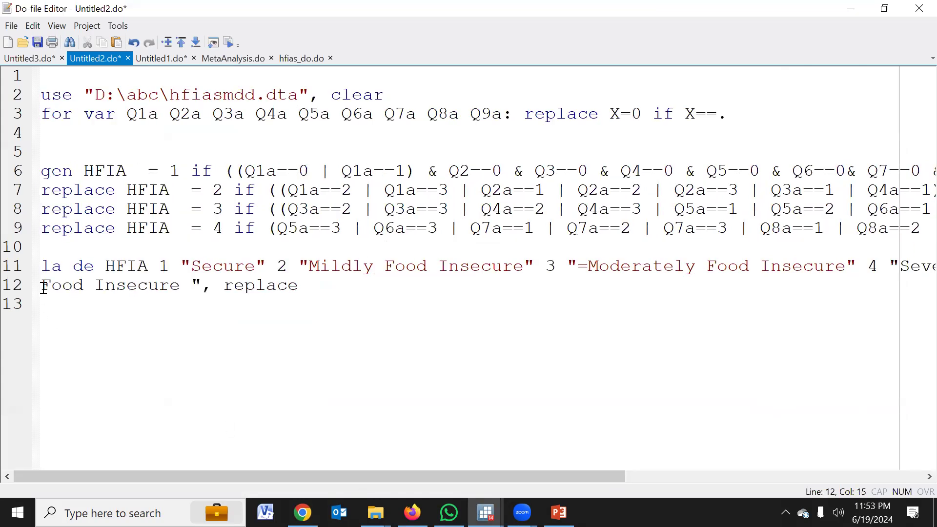
key("BackSpace")
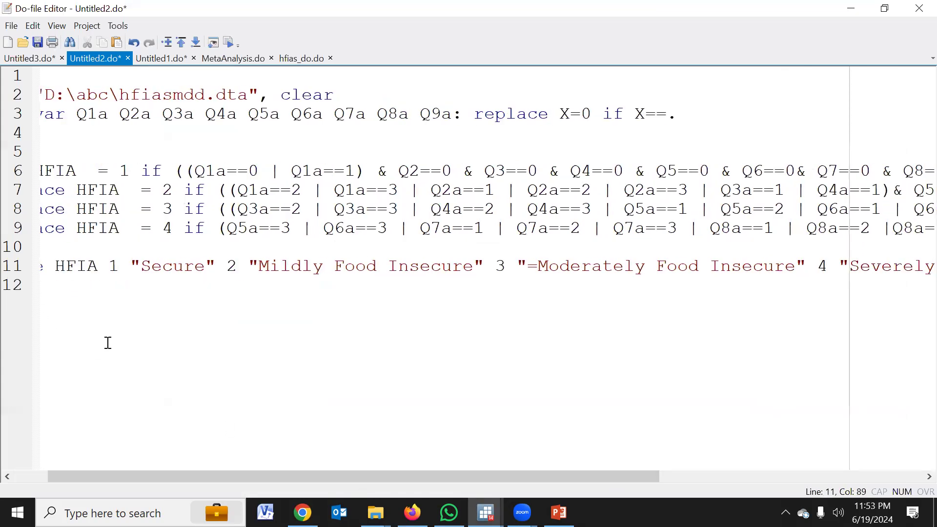
left_click_drag(471, 476, 835, 464)
left_click(754, 349)
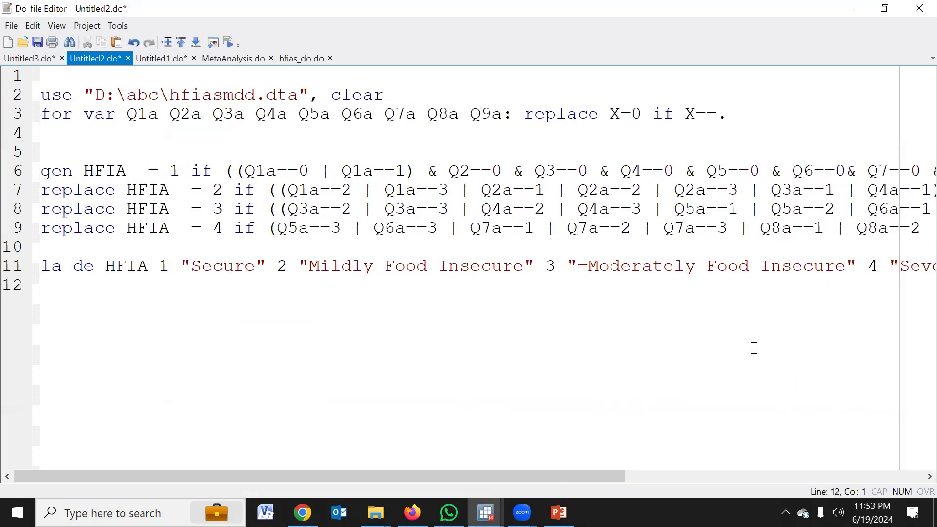
Add the line "la val HFIA HFIA" below the label definition to attach the value labels to the variable.
left_click_drag(612, 478, 767, 474)
left_click(762, 266)
left_click_drag(705, 475, 816, 471)
left_click(883, 265)
key("Return")
type("la val")
double_click(133, 271)
key("ctrl+c")
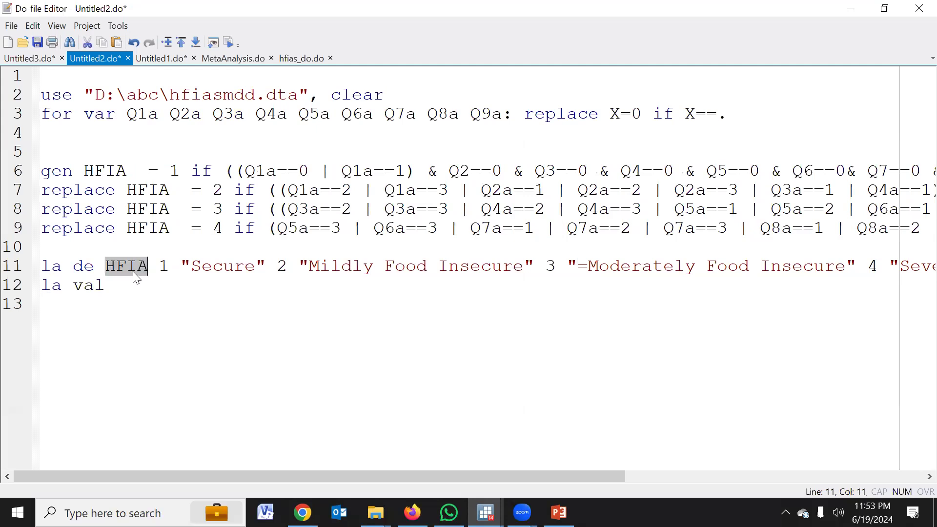
left_click(138, 292)
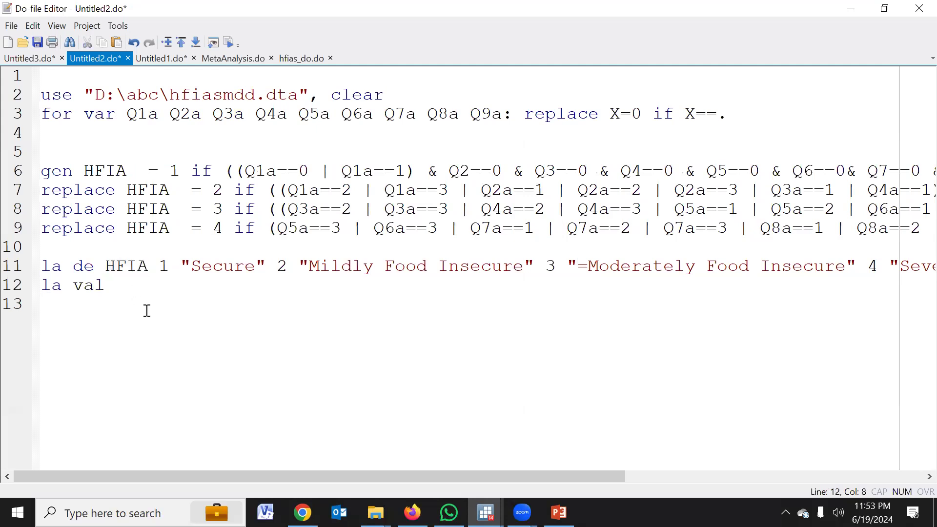
key("ctrl+v")
key("ctrl+v")
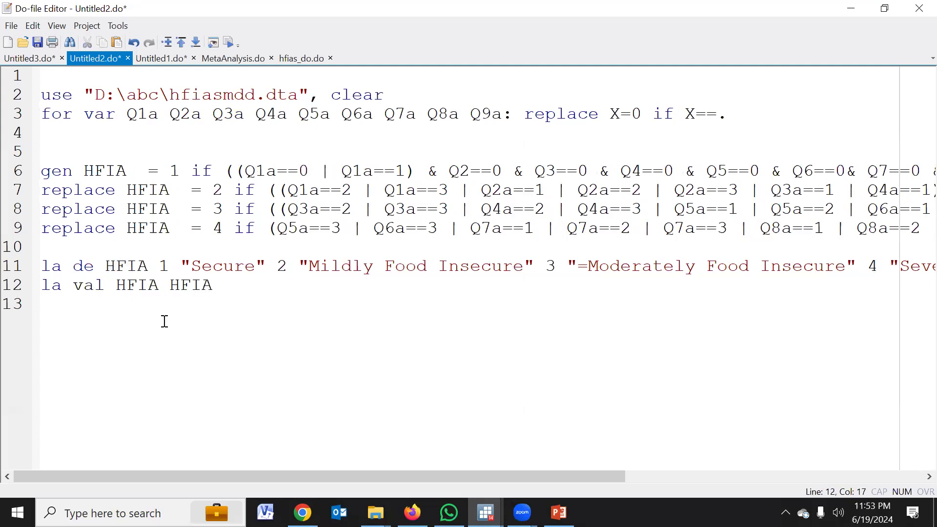
Execute only the "la de" and "la val" lines, and rerun "tab HFIA" in the main Stata window.
left_click(20, 271)
key("shift+End")
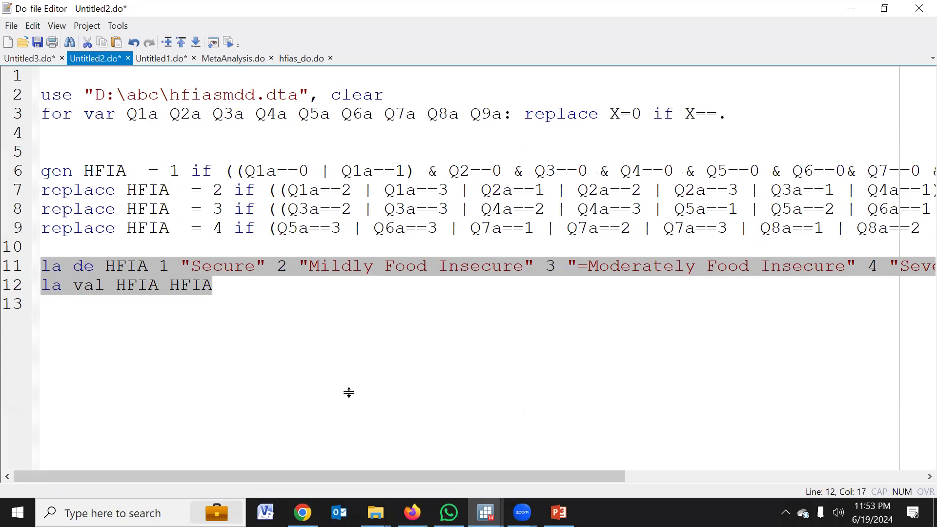
key("ctrl+d")
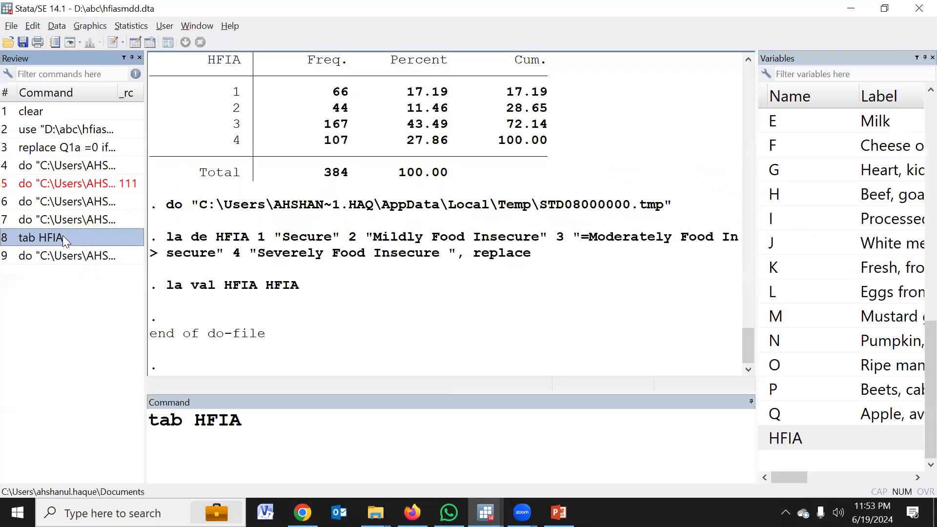
double_click(62, 238)
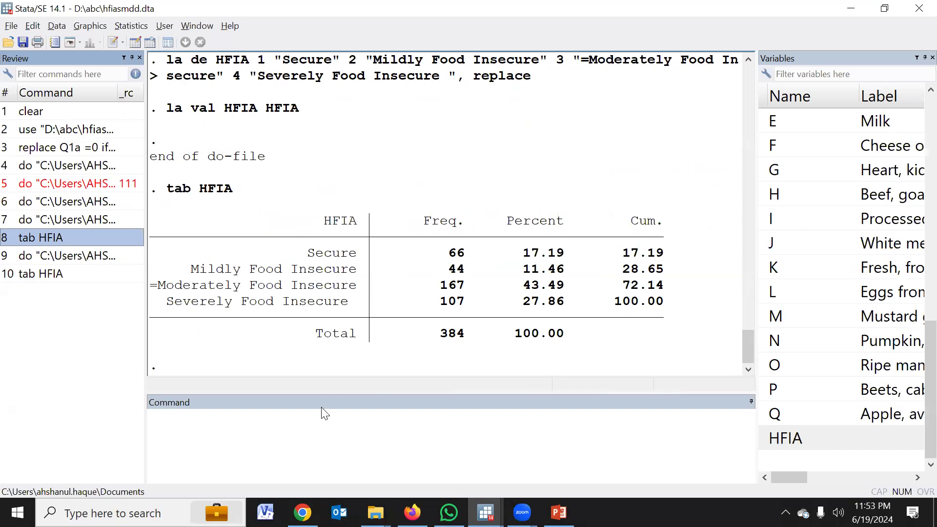
Add the line la var HFIA "Household food insecurity" to Untitled2.do below the value label commands.
key("alt+Tab")
left_click(58, 314)
key("Return")
type("la var ")
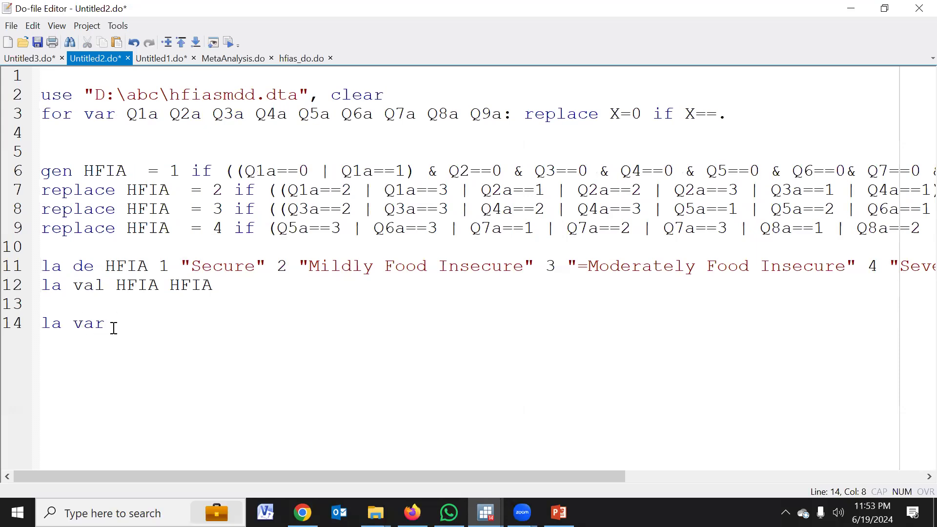
type("HFIA \"")
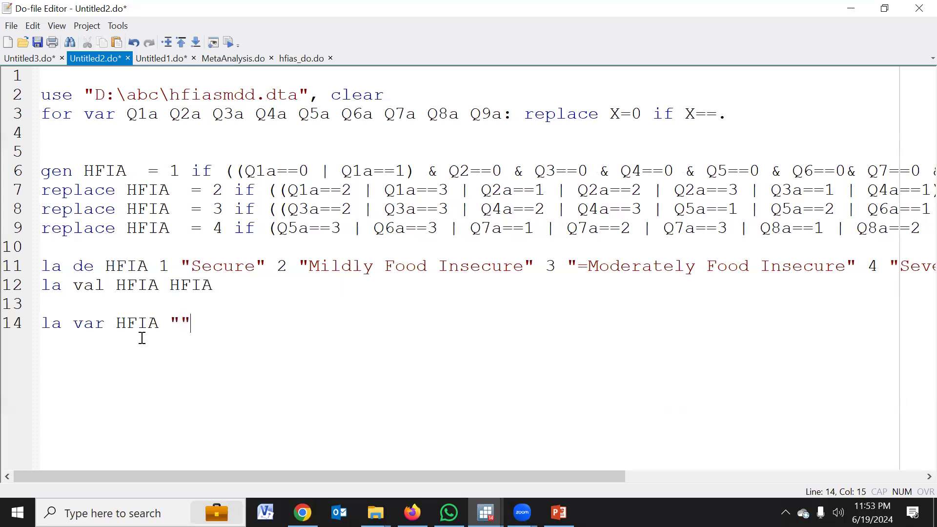
type("Household food insecurity")
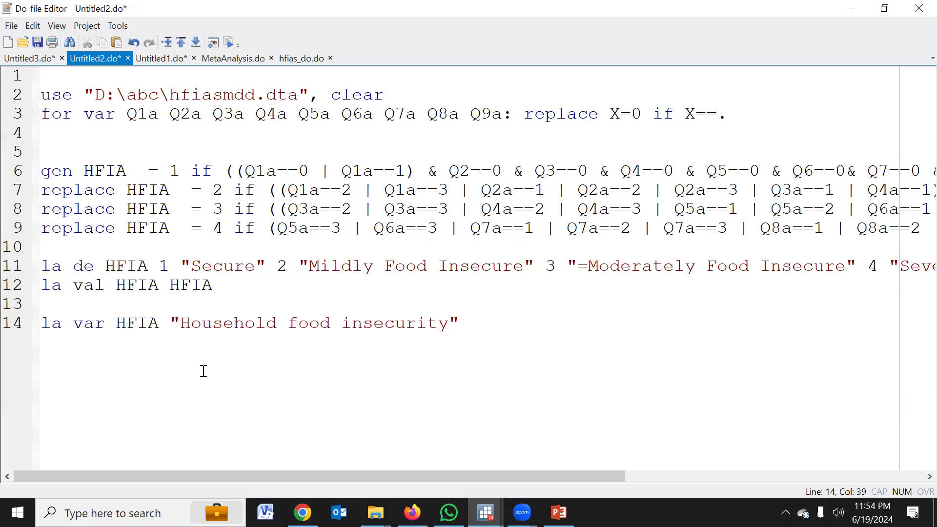
key("End")
key("Return")
key("Return")
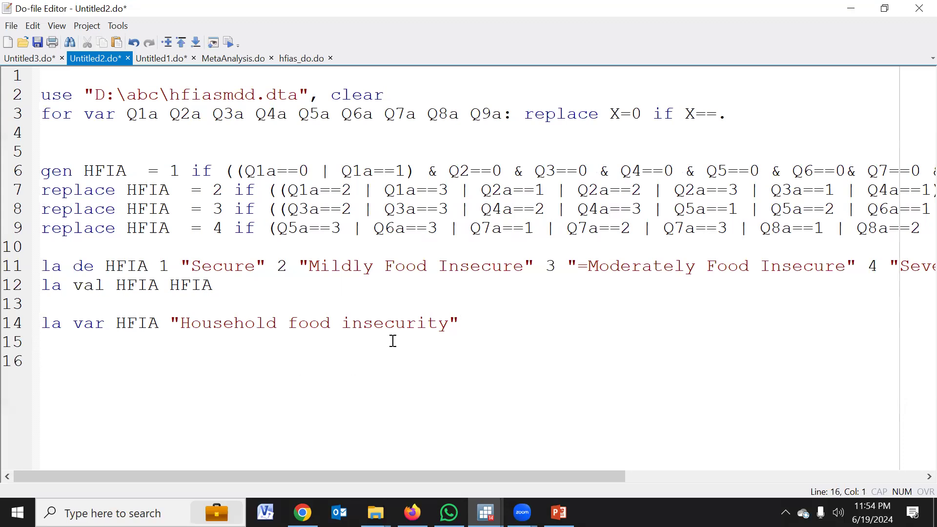
Execute only the "la var" line, and tabulate HFIA again in the main Stata window with "tab HFIA".
left_click(18, 325)
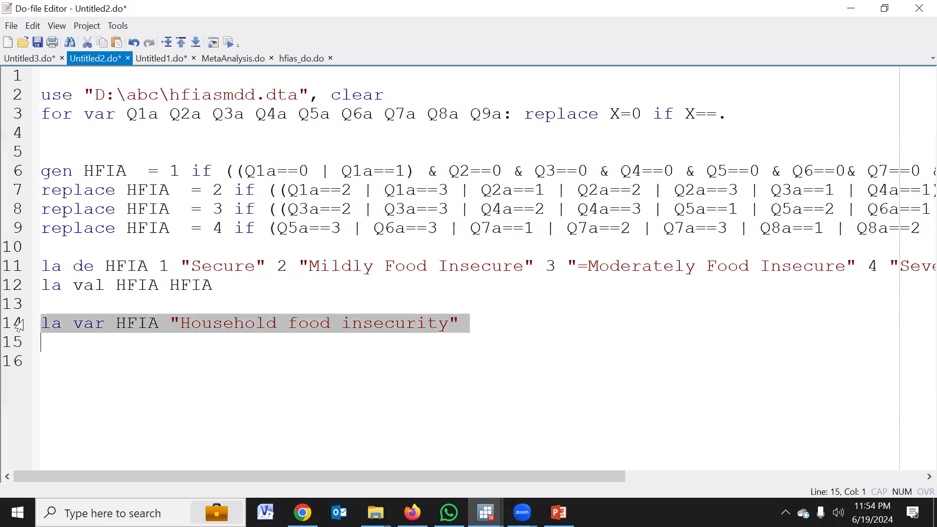
left_click(228, 42)
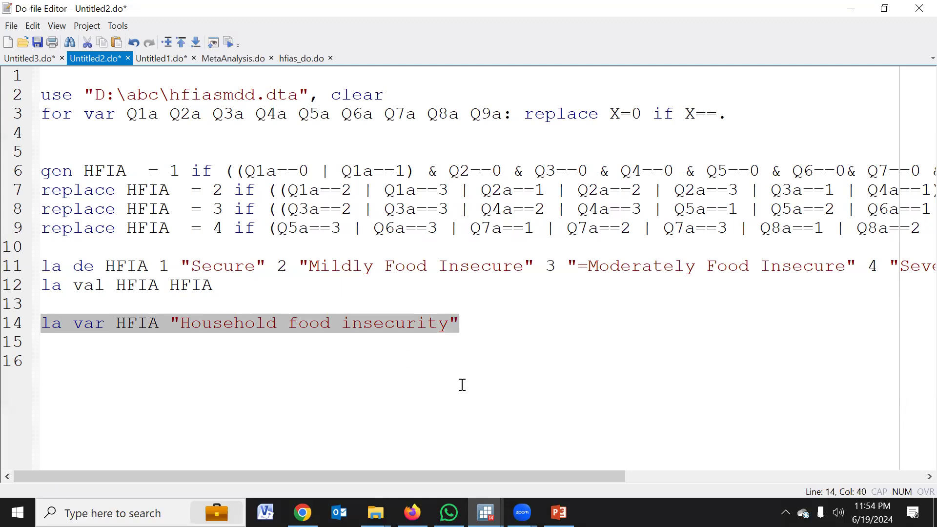
left_click(486, 512)
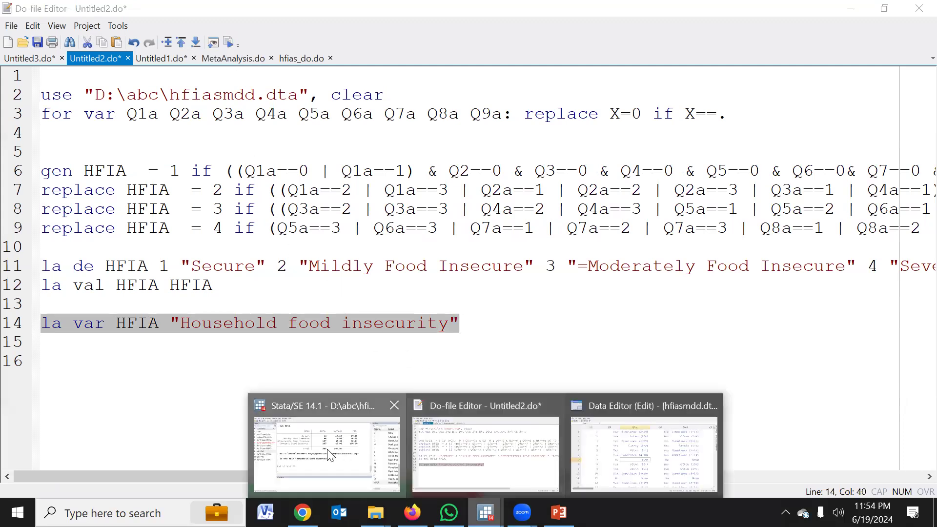
left_click(371, 445)
type("tab")
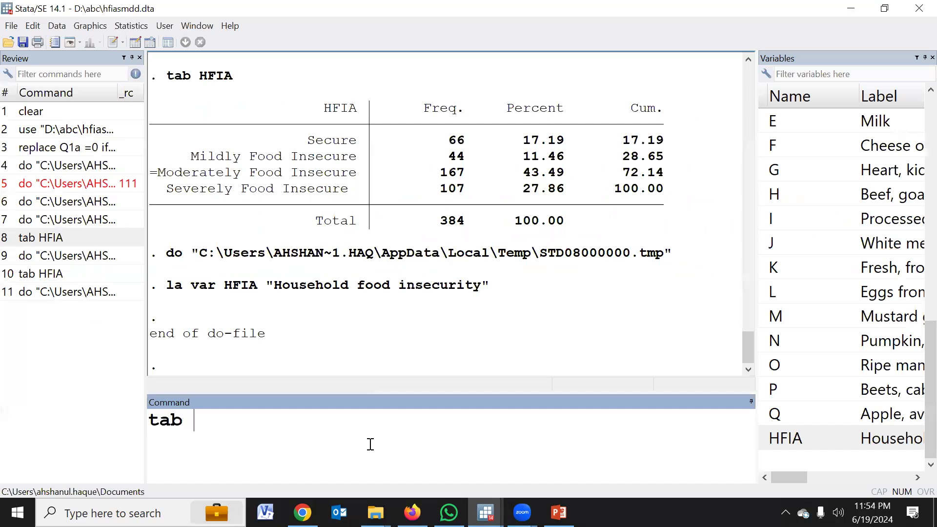
double_click(763, 439)
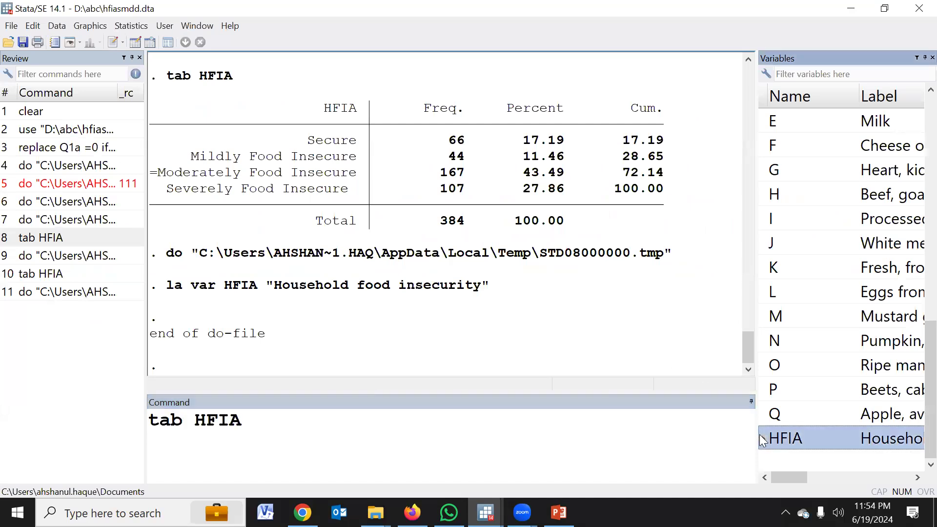
key("Return")
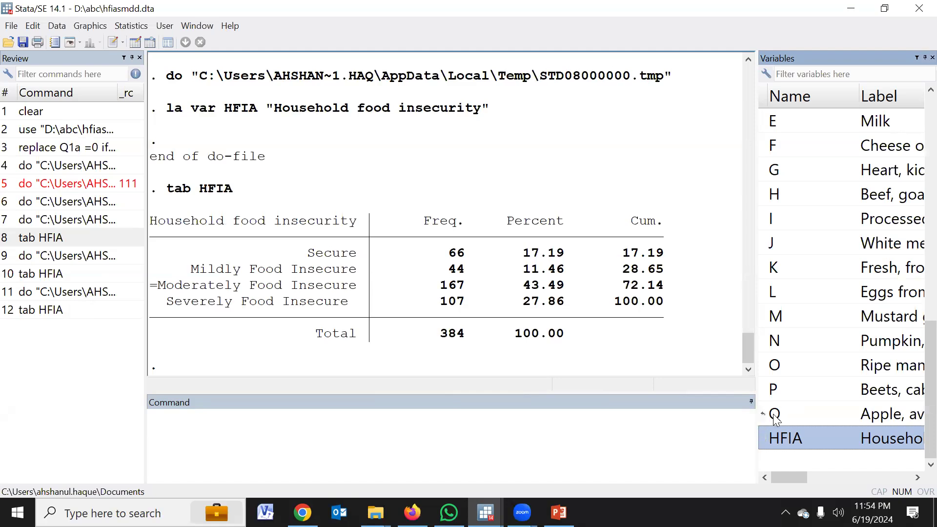
Return to Untitled2.do and shrink the editor text until every command line fits in the window.
left_click(485, 512)
left_click(544, 433)
left_click(358, 362)
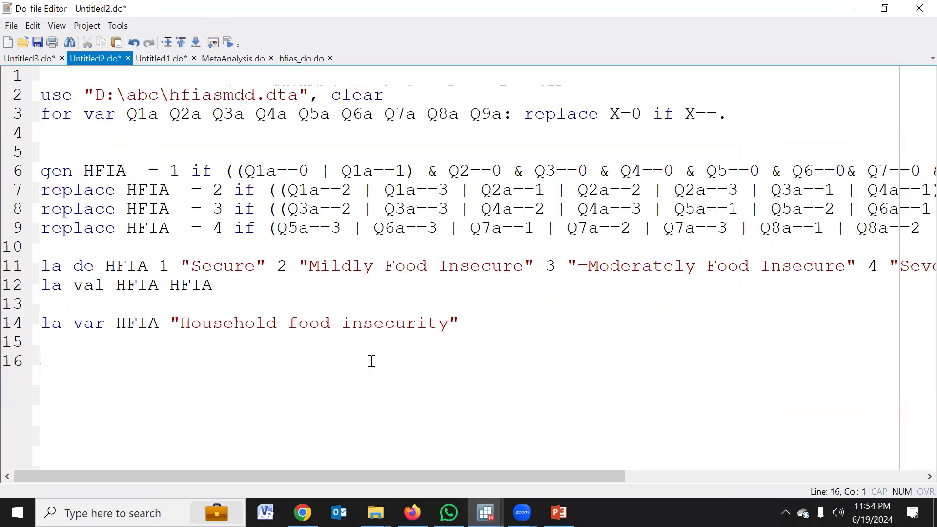
key("ctrl+minus")
key("ctrl+minus")
key("ctrl+minus")
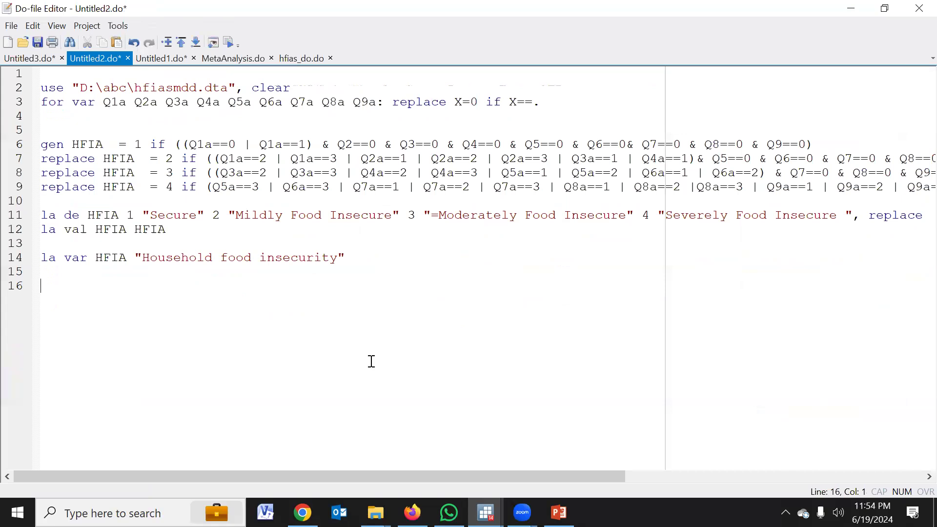
key("ctrl+minus")
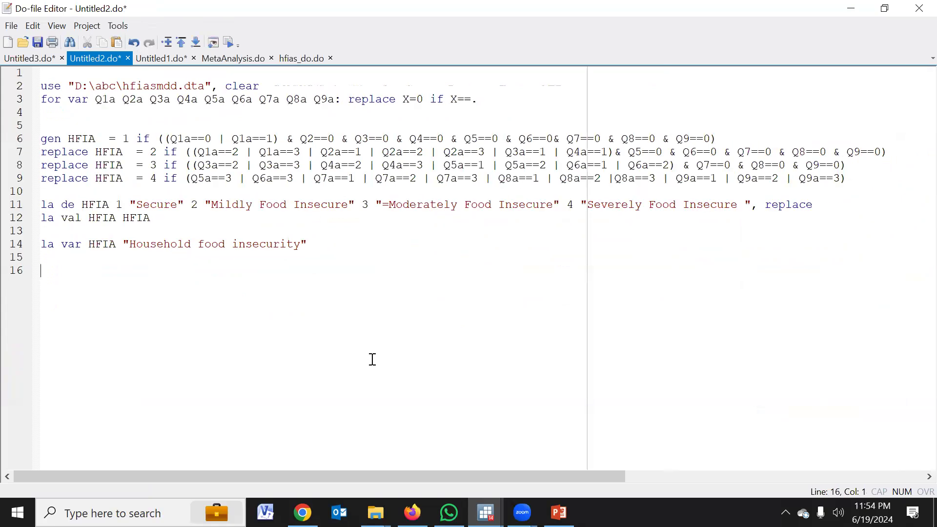